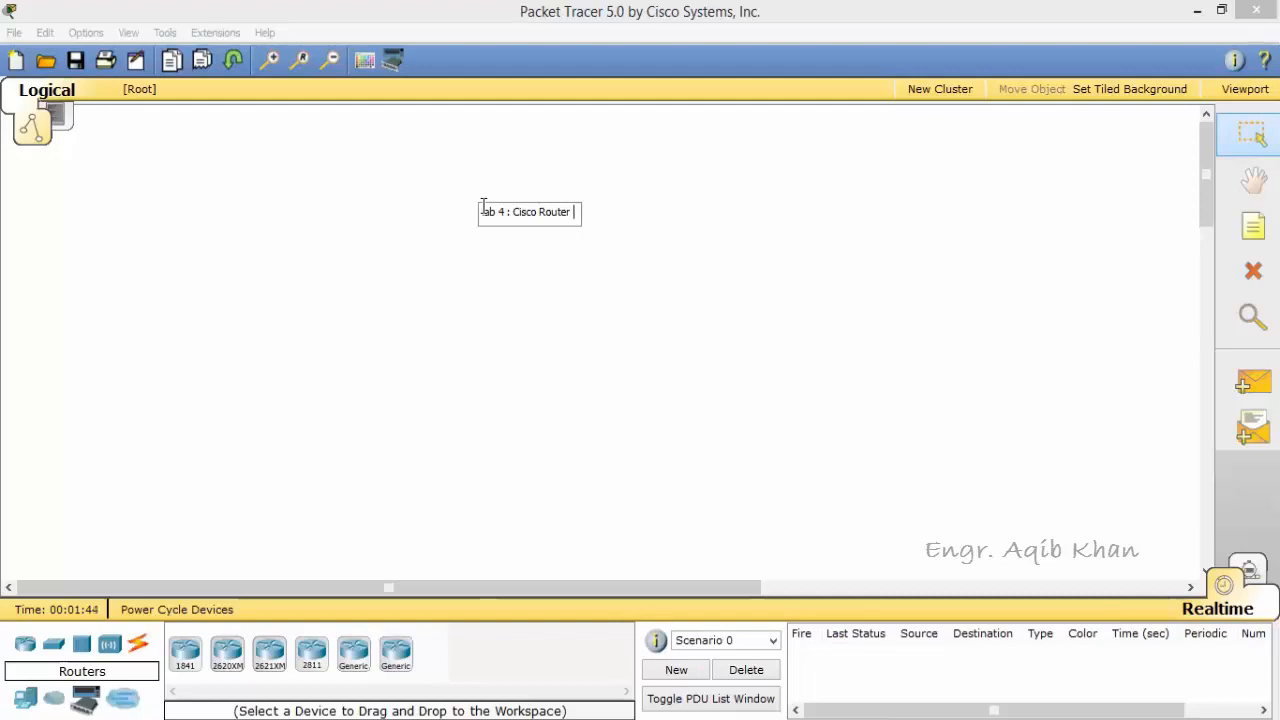
Step: Complete the workspace note so that it reads "lab 4 : Cisco Router User Interface"
type("User Interface")
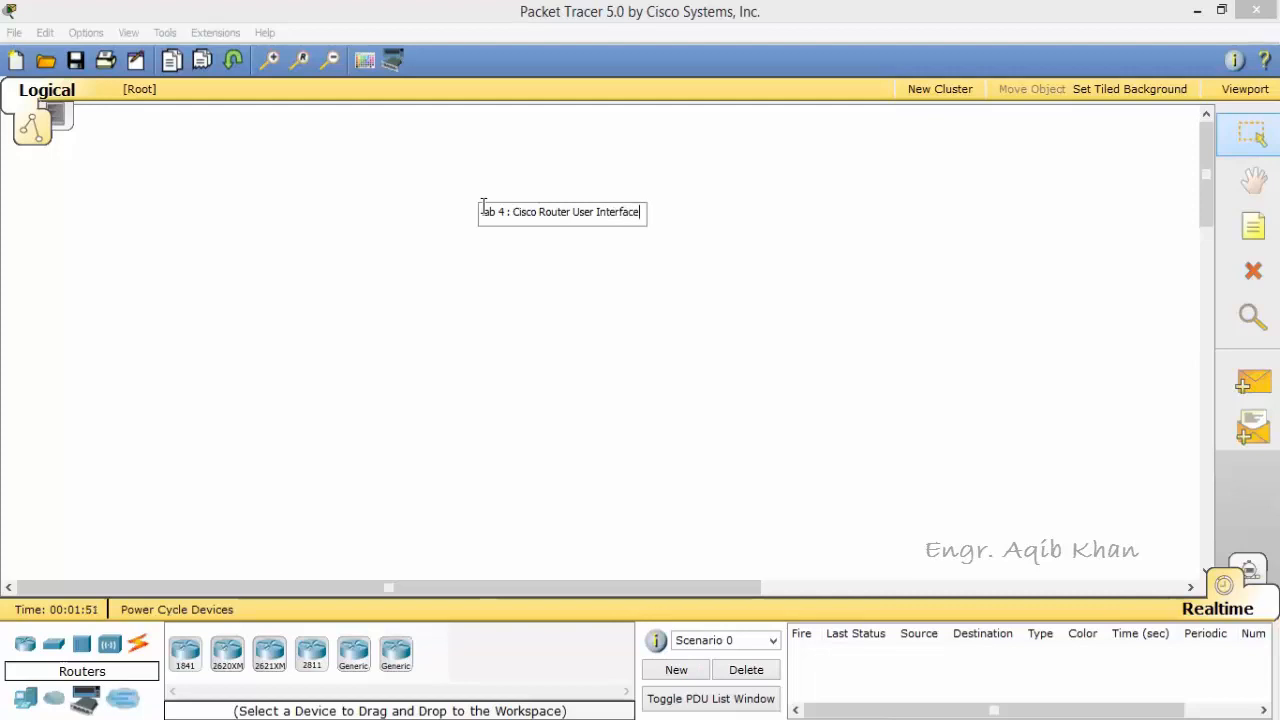
left_click(675, 253)
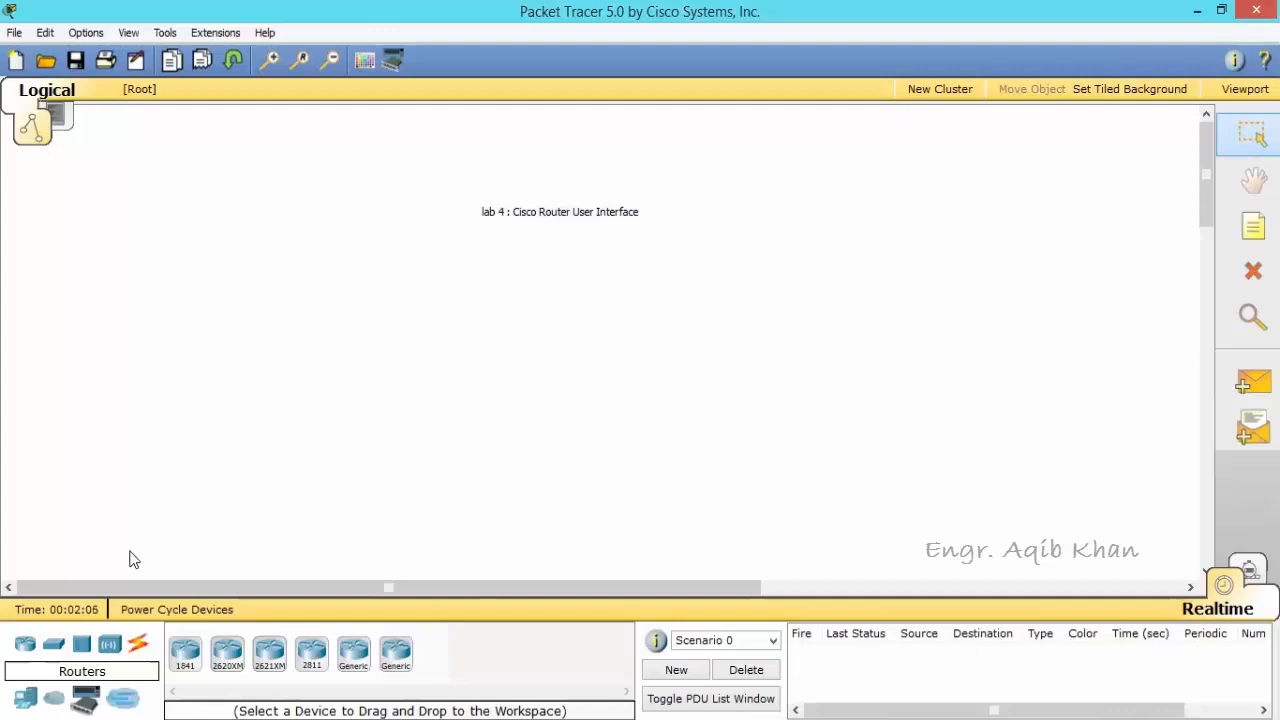
Step: Add an 1841 router to the workspace and position it beneath the lab title note
left_click(187, 660)
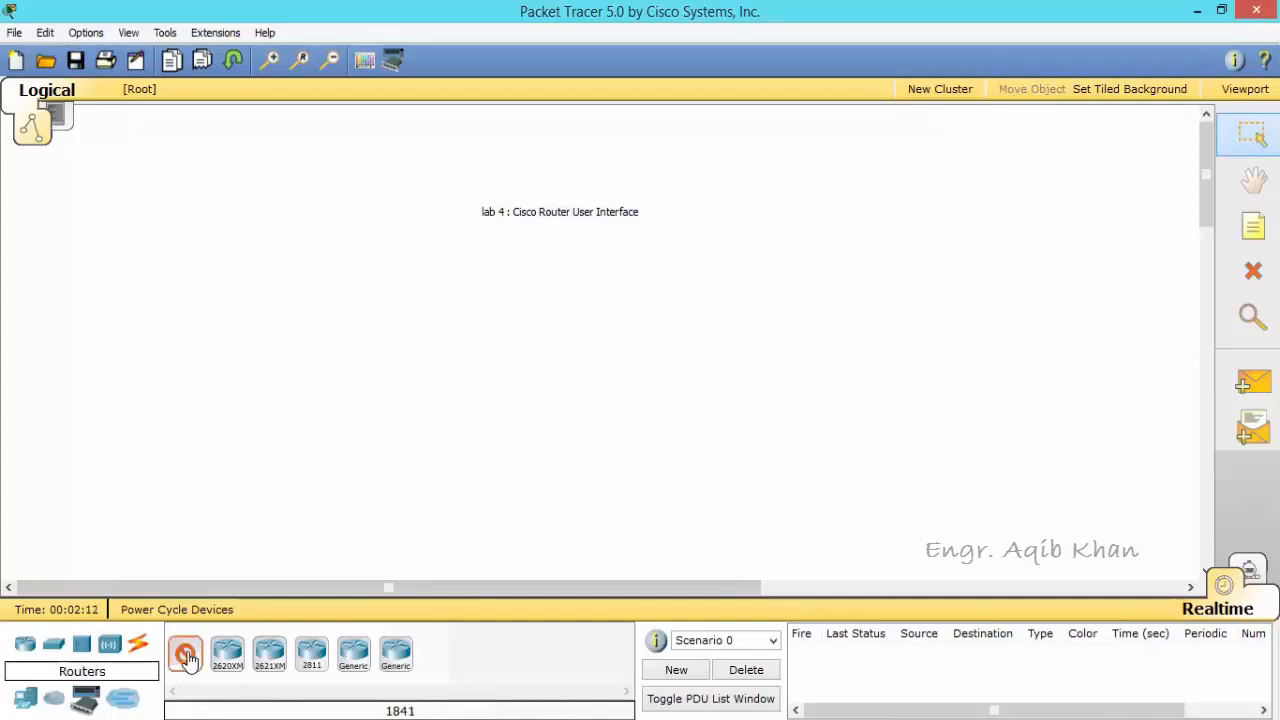
left_click(576, 316)
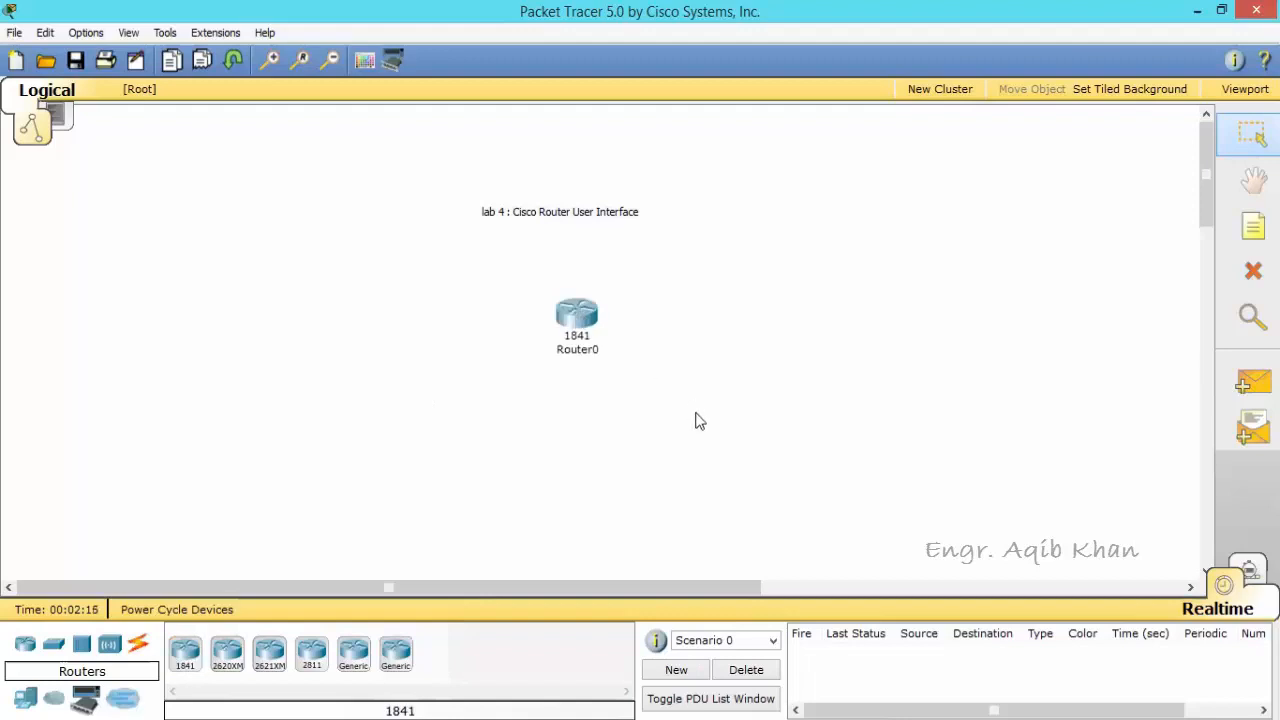
left_click_drag(584, 324, 561, 329)
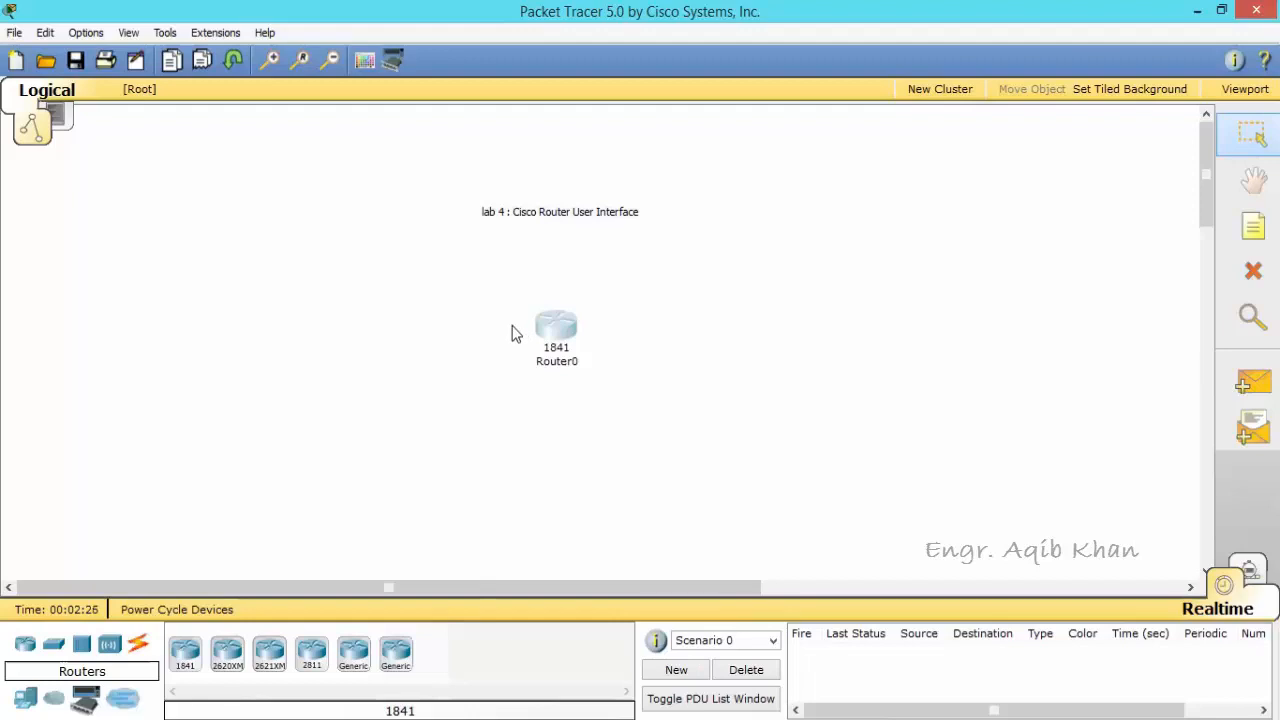
Step: Power the 1841 router off and on again, and open its command-line interface
mouse_move(560, 328)
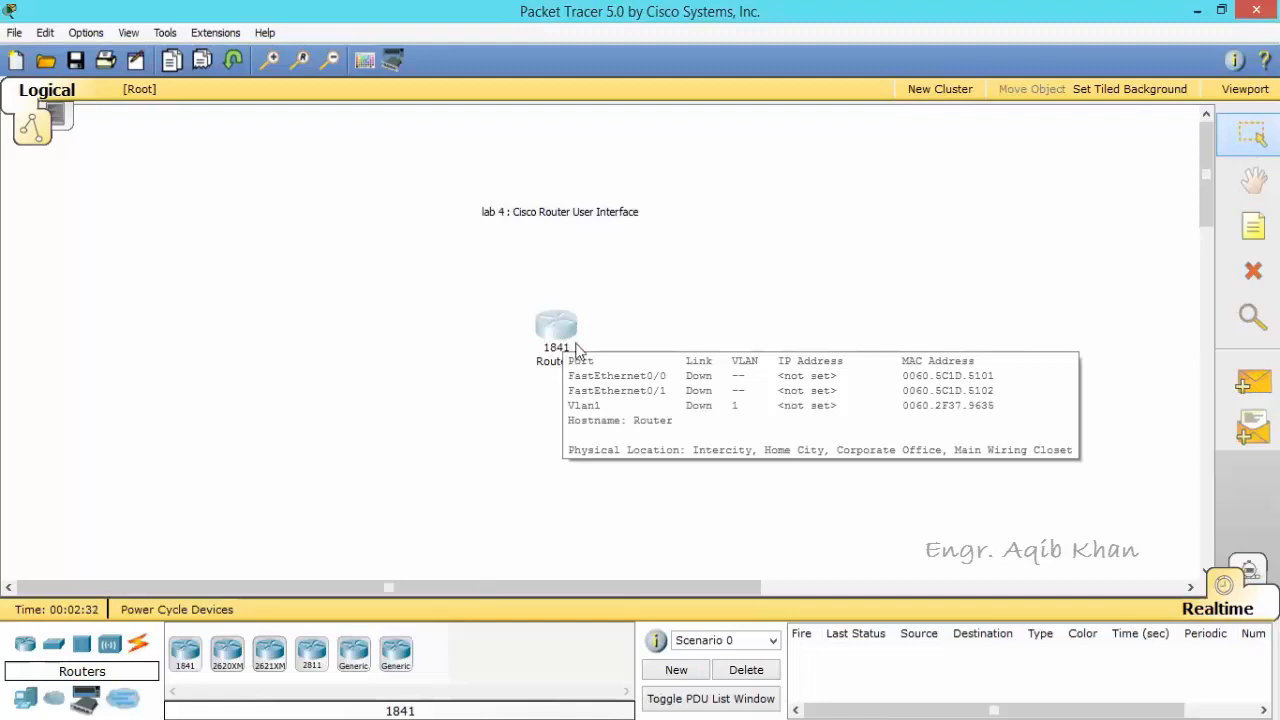
left_click(557, 330)
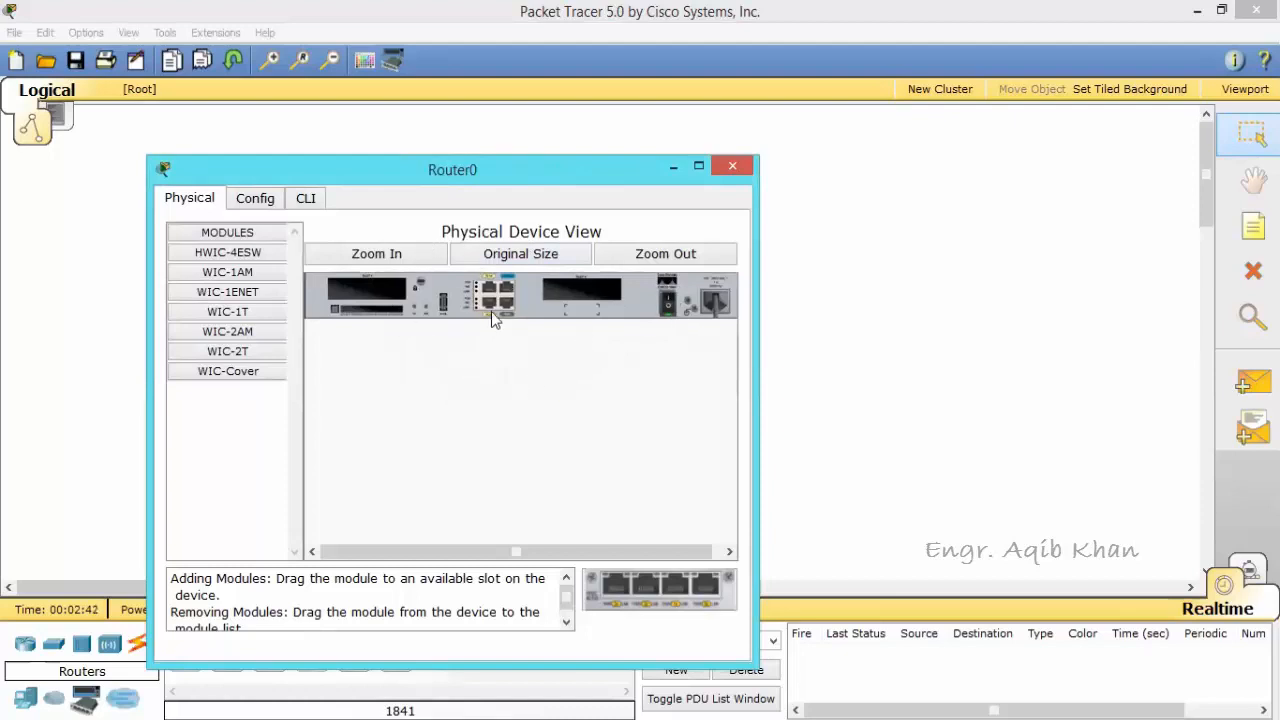
left_click(670, 310)
left_click(666, 306)
left_click(306, 200)
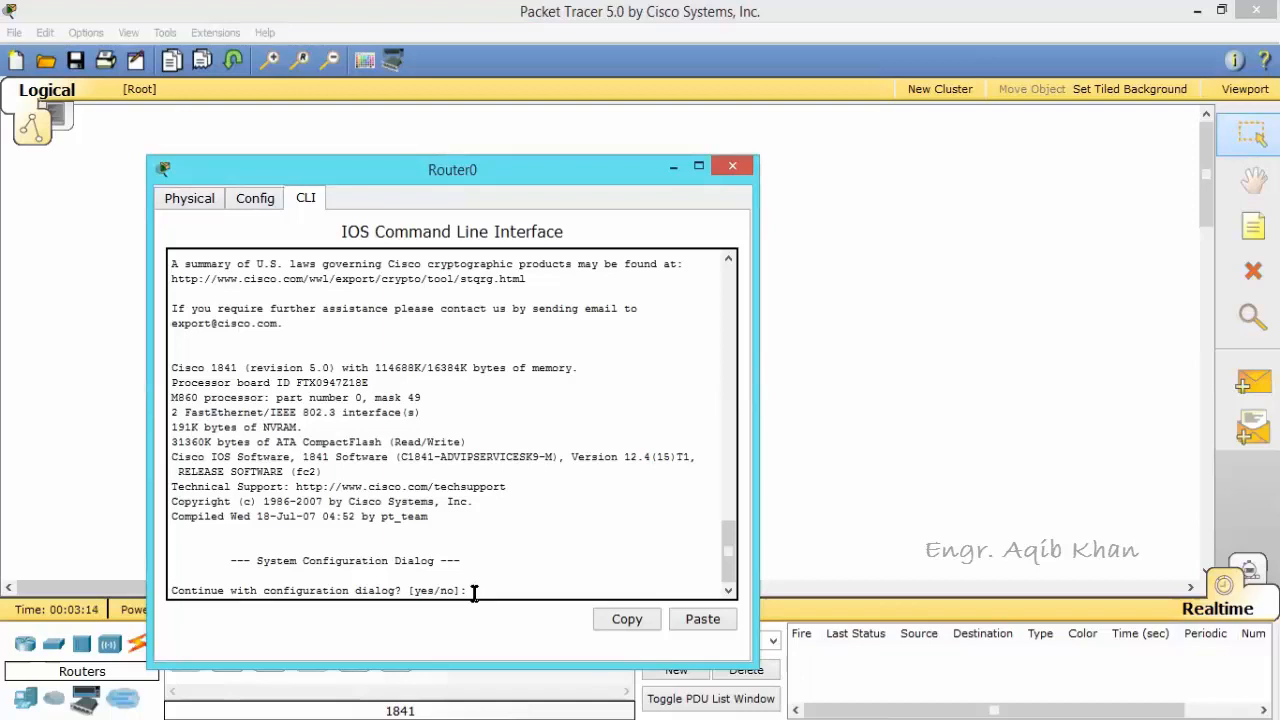
Step: Accept the configuration dialog and basic management setup, and set the host name to lab4
type("yes")
key("Return")
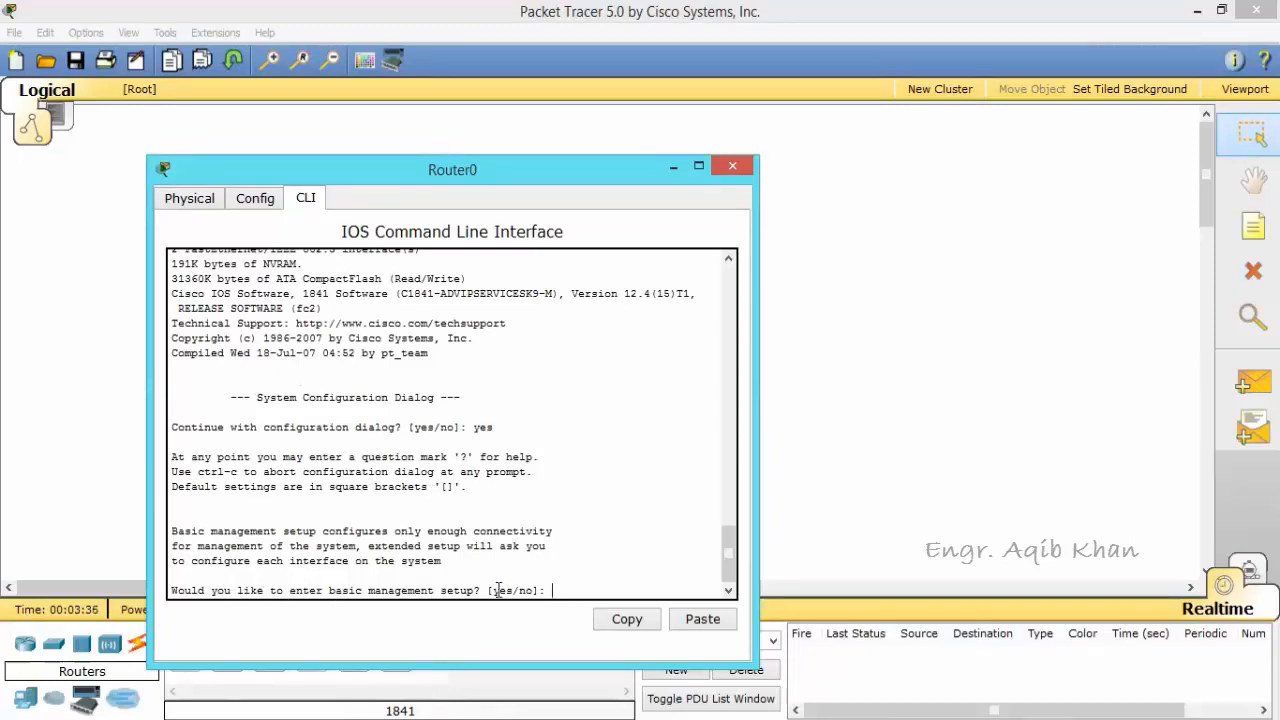
type("yes")
key("Return")
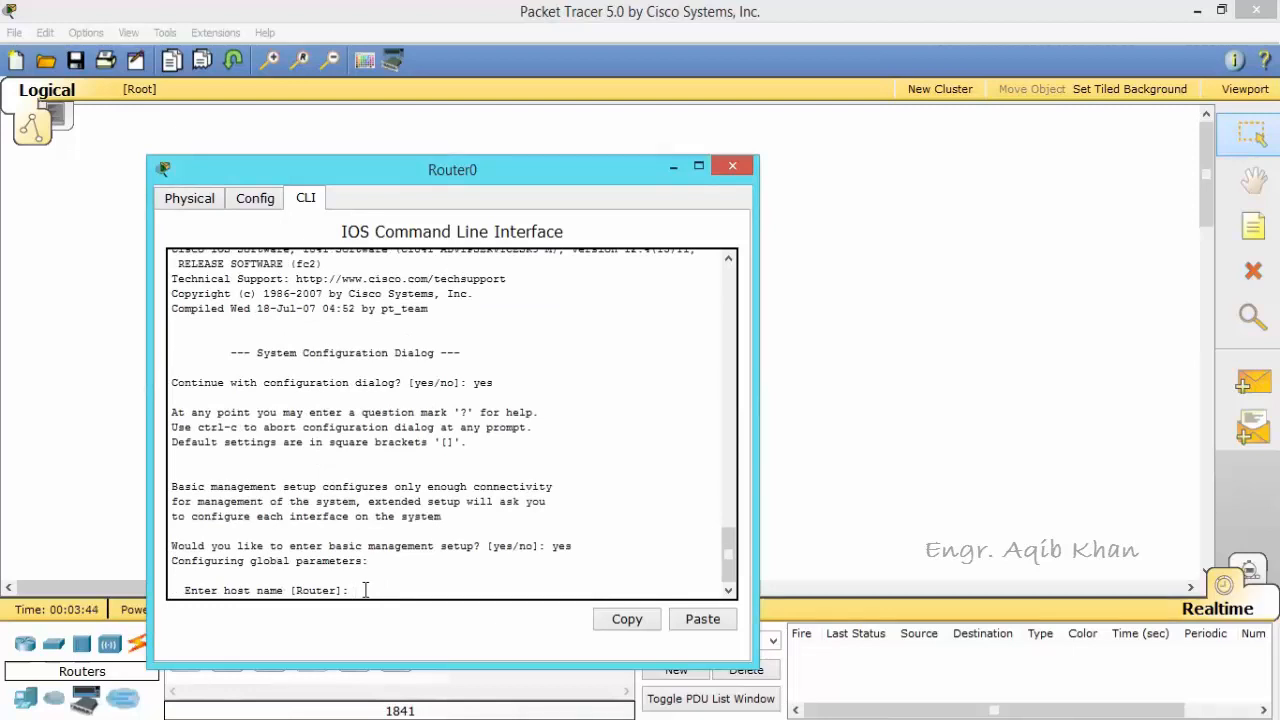
type("lab4")
key("Return")
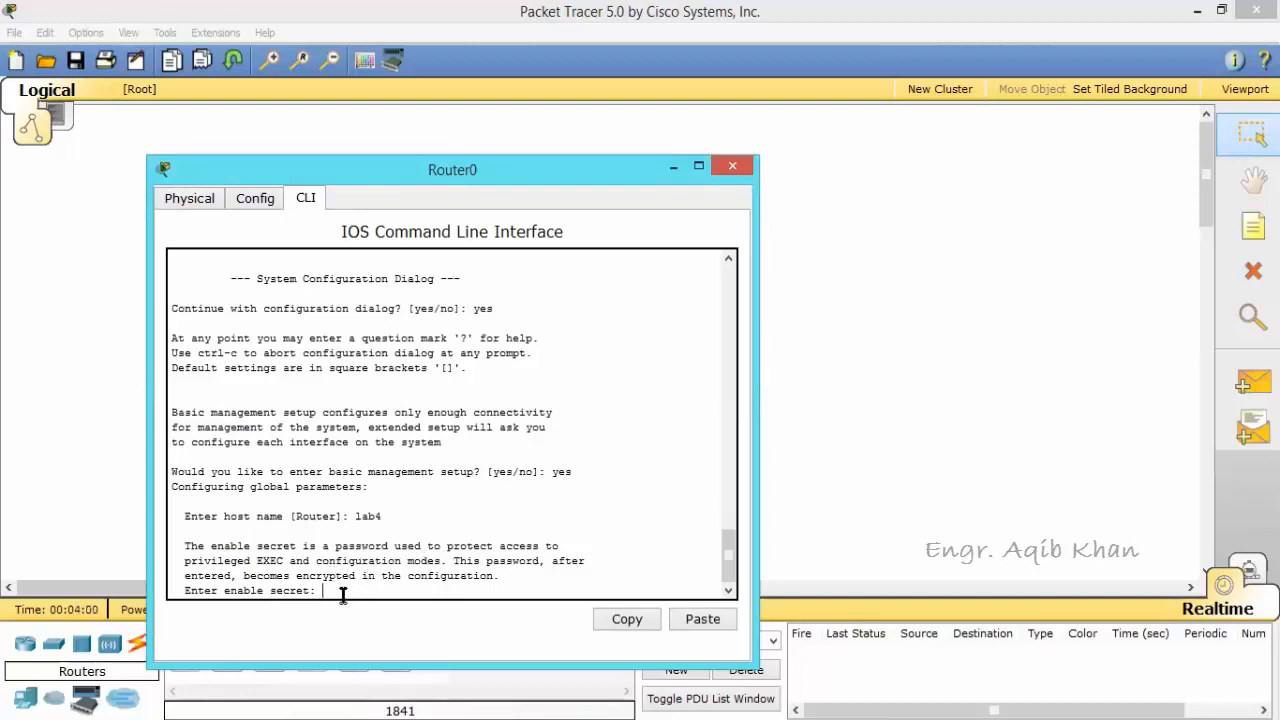
Step: Enter the enable secret, the enable password and the virtual terminal password in the setup dialog
key("Return")
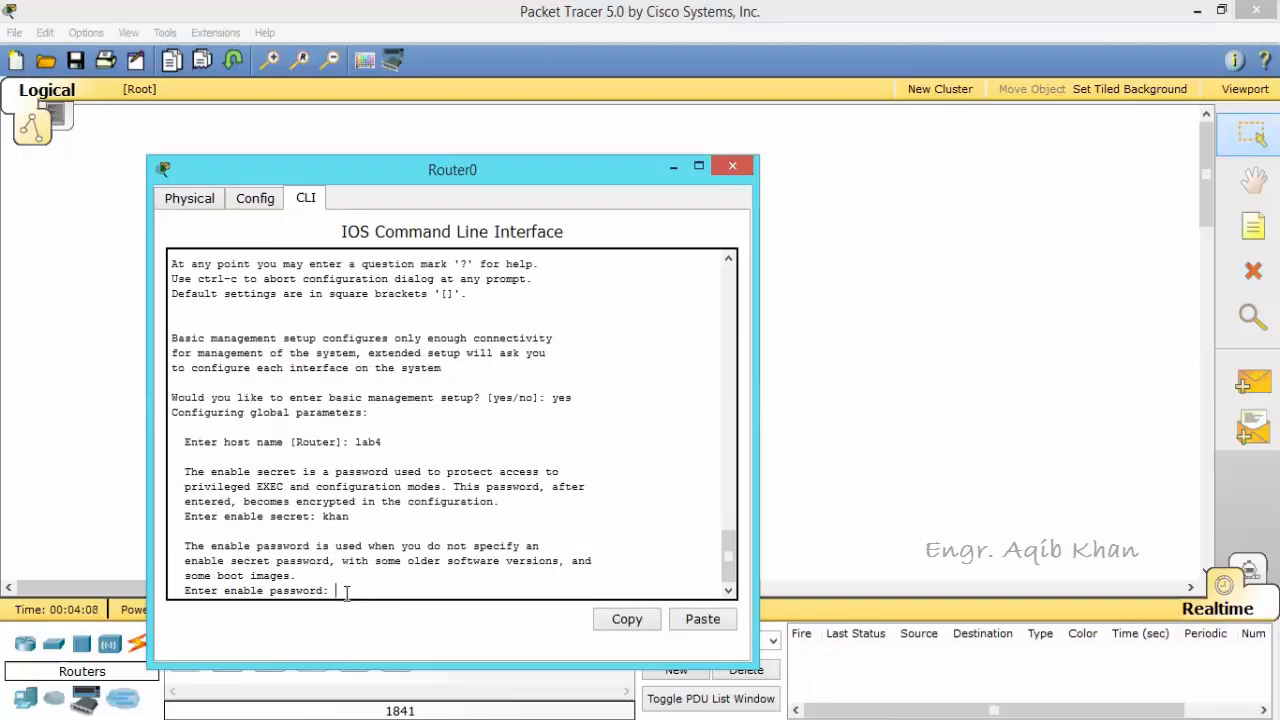
key("Return")
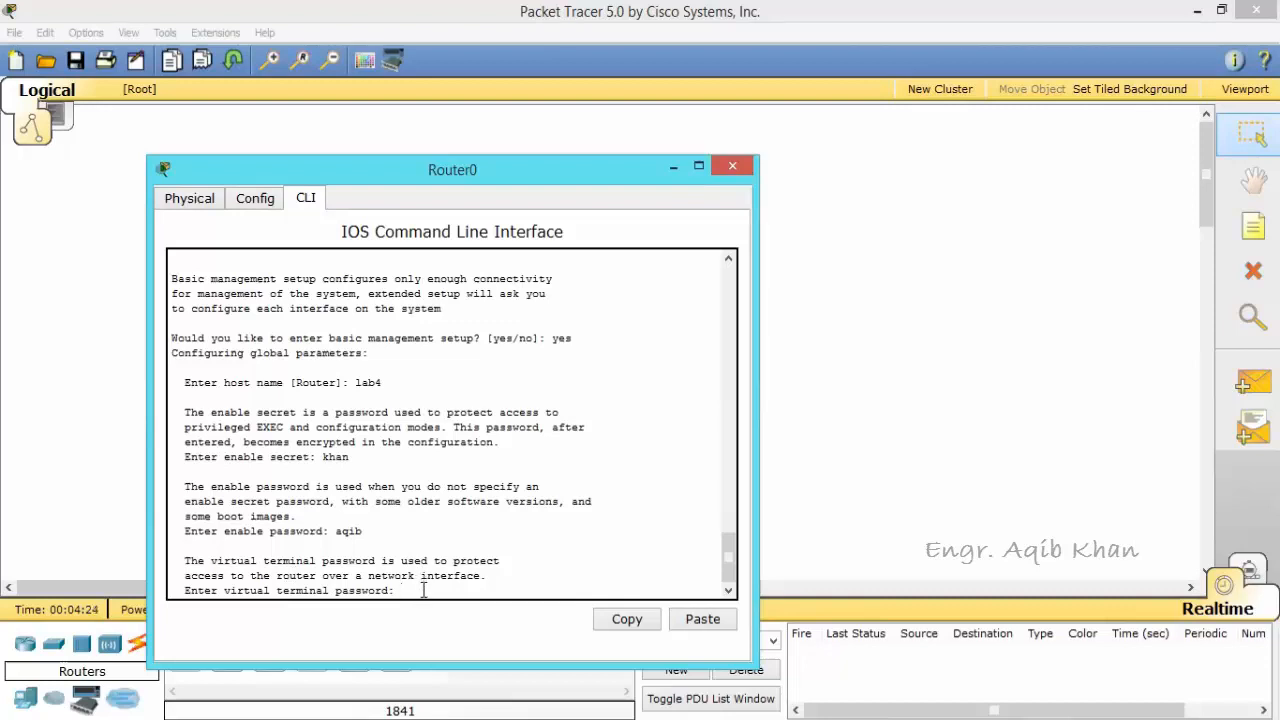
key("Return")
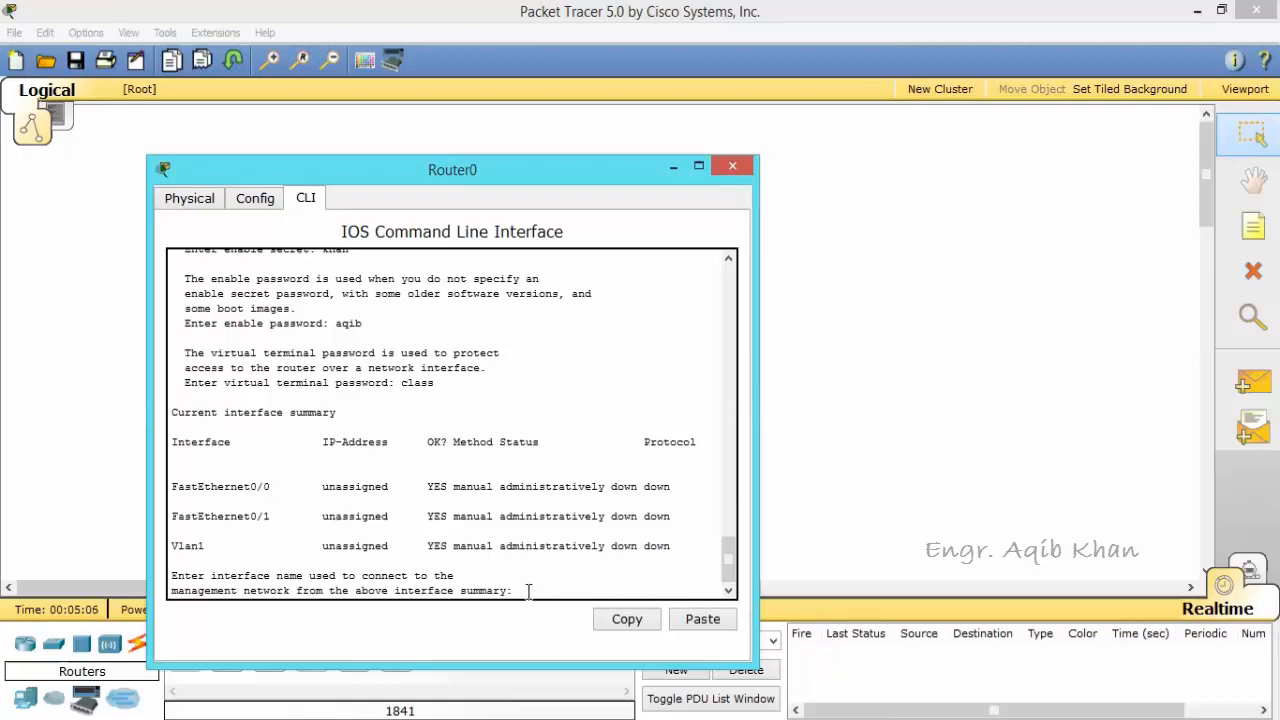
Step: Select fastethernet0/0 as the management network interface and agree to configure IP on it
type("fastethernet0/0")
key("Return")
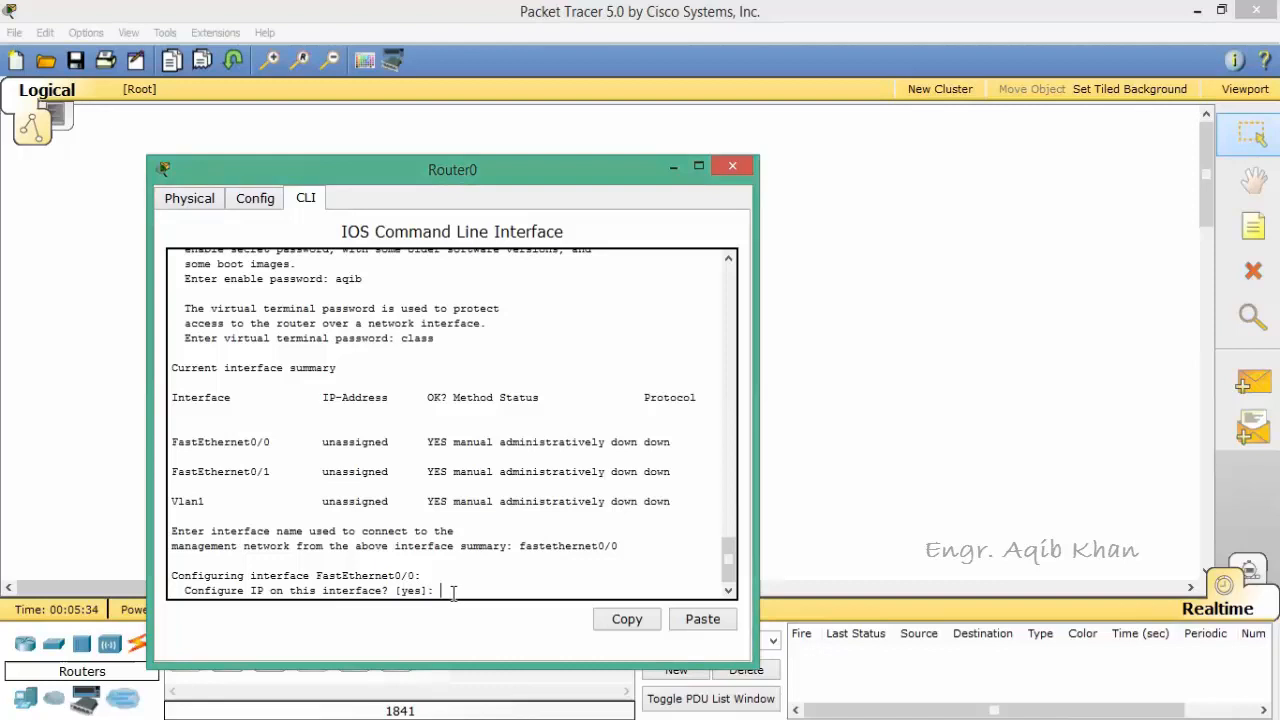
type("yes")
key("Return")
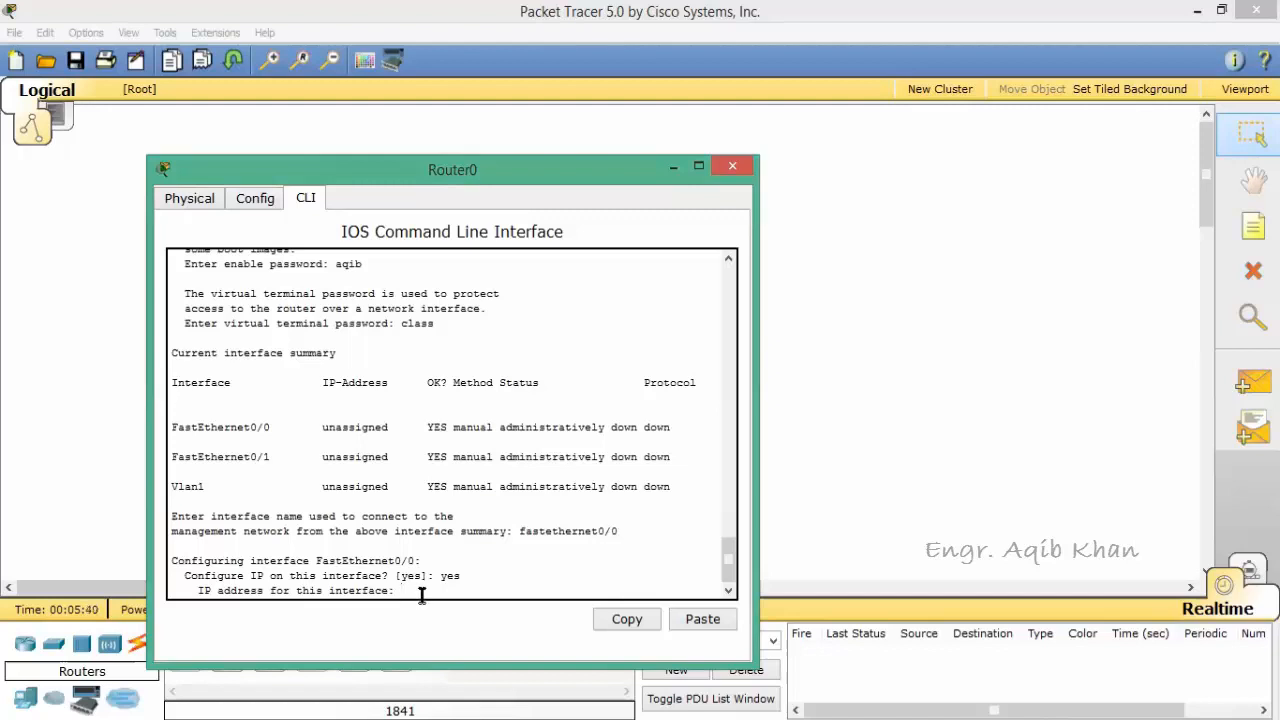
Step: Try to assign 192.168.10.1 to FastEthernet0/0, answering the subnet mask prompt with yes
type("192.168.10.")
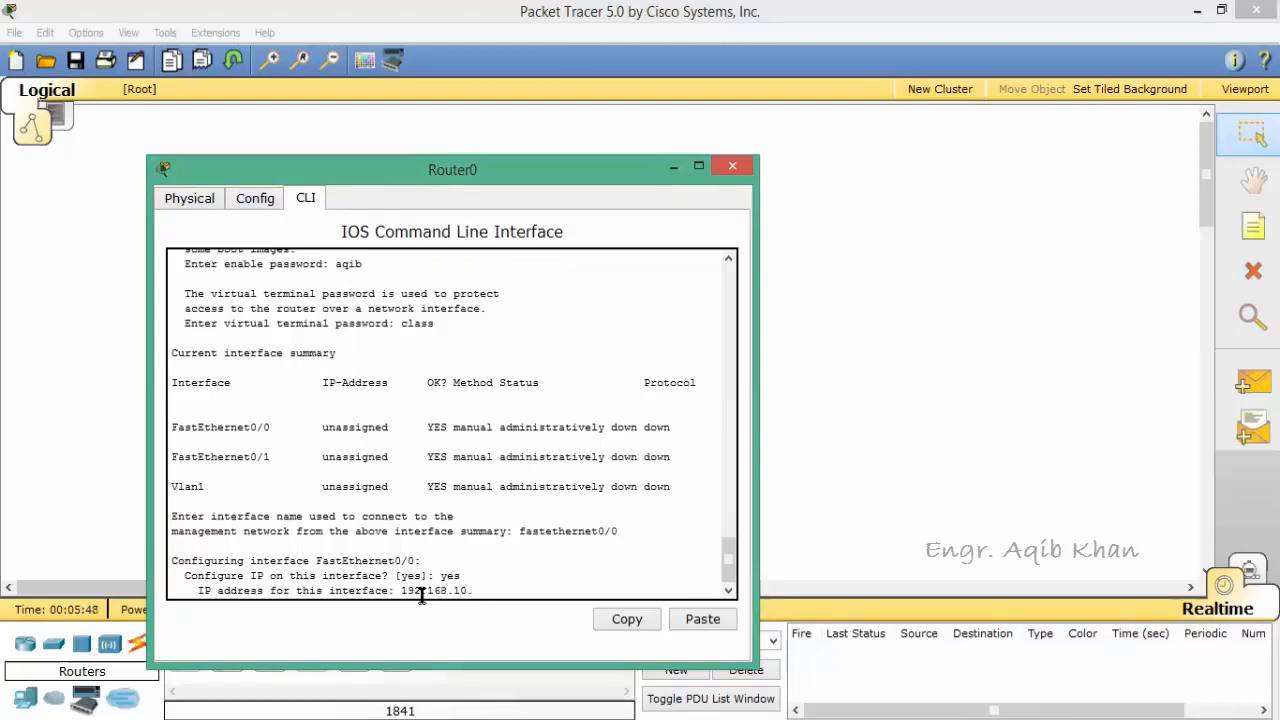
type("1")
key("Return")
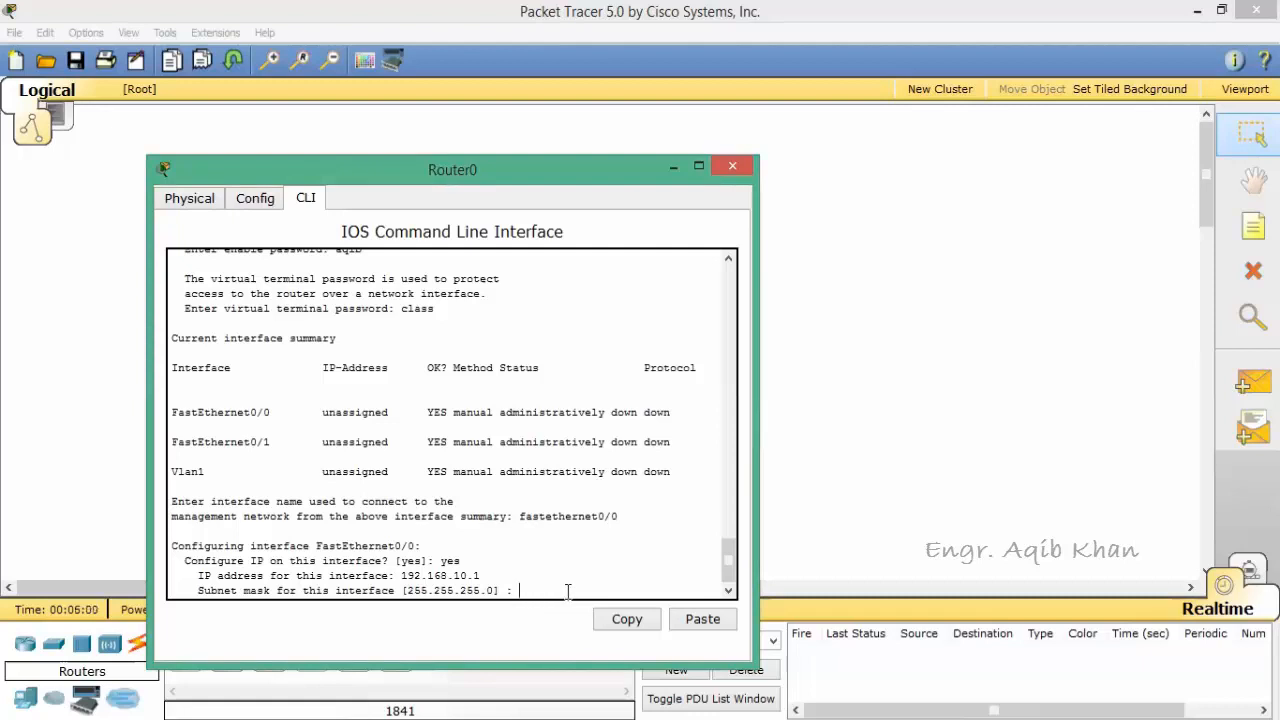
type("yes")
key("Return")
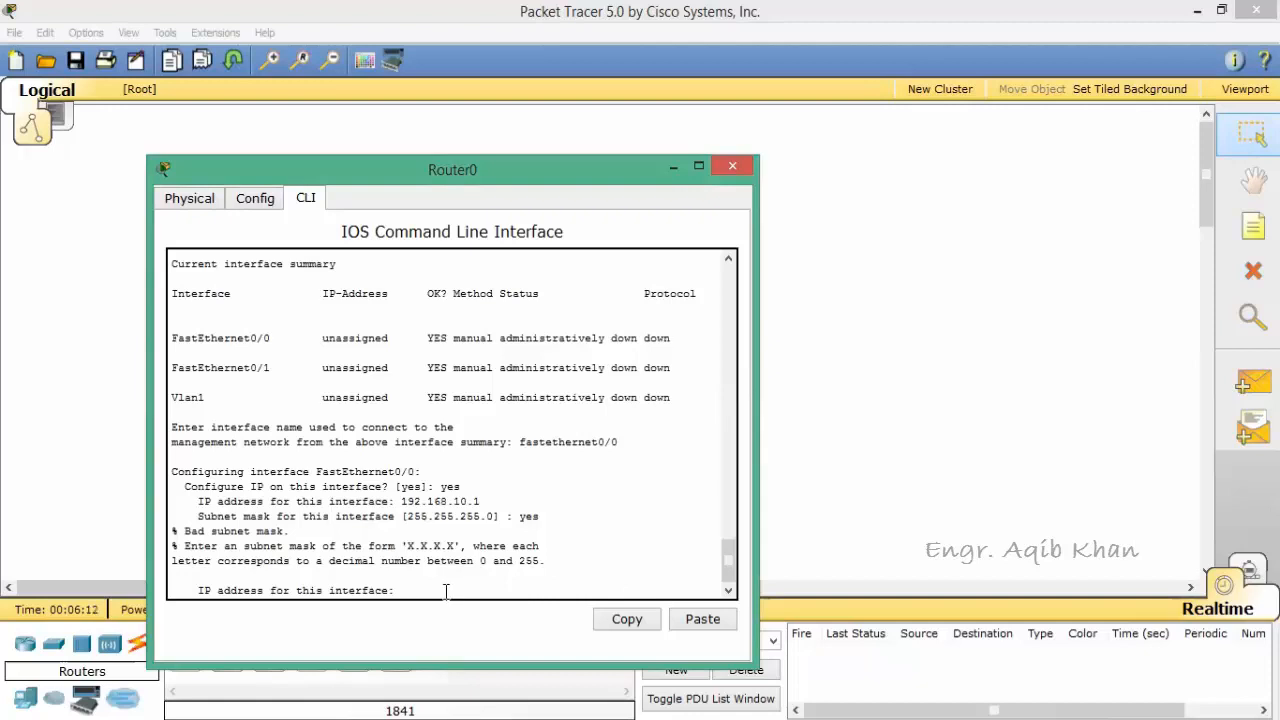
Step: Assign FastEthernet0/0 the IP address 192.168.10.1 with subnet mask 255.255.255.0
type("192.168.10.1")
key("Return")
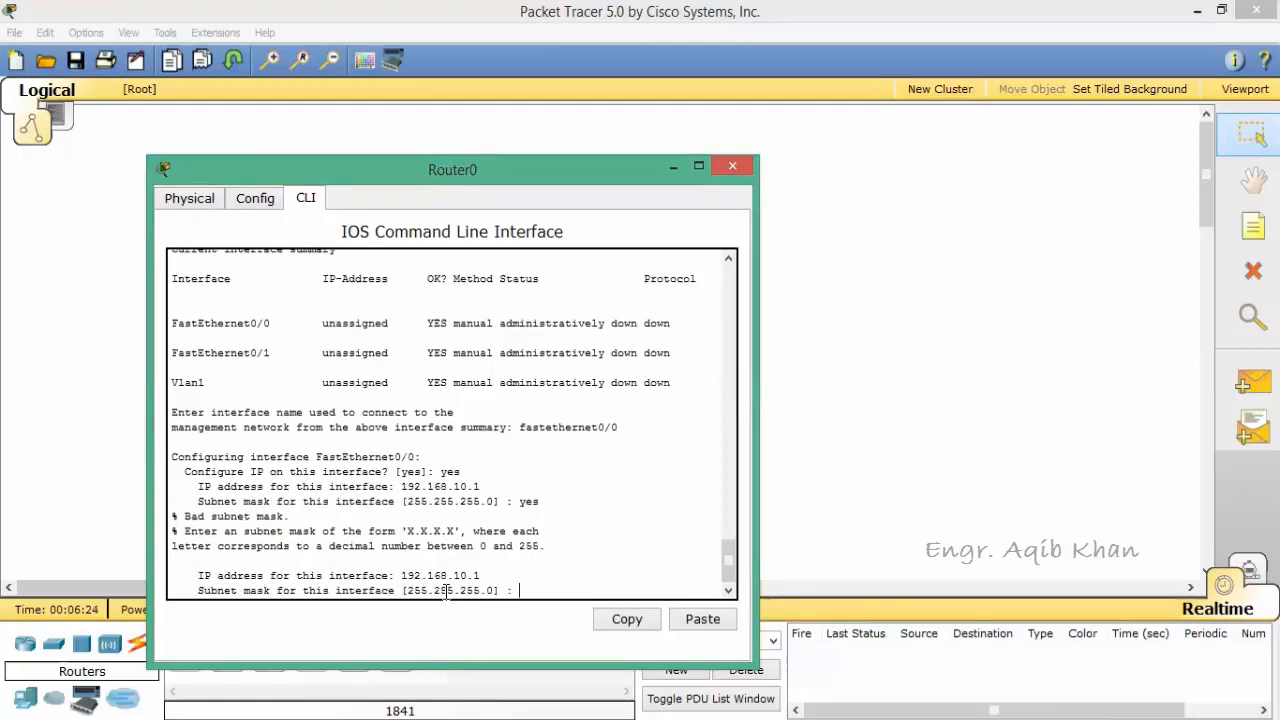
type("255.255.255.0")
key("Return")
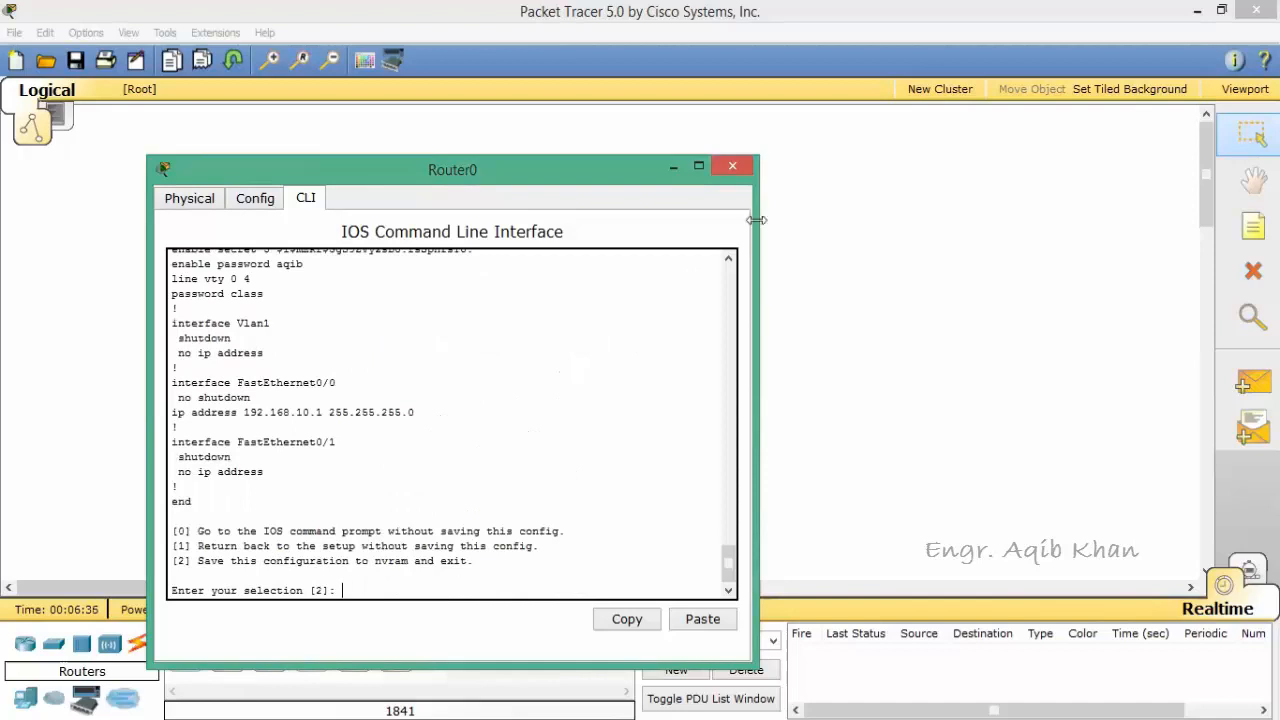
Step: Review the generated configuration script, then save it to NVRAM with selection 2 and exit setup to the router prompt
left_click(731, 261)
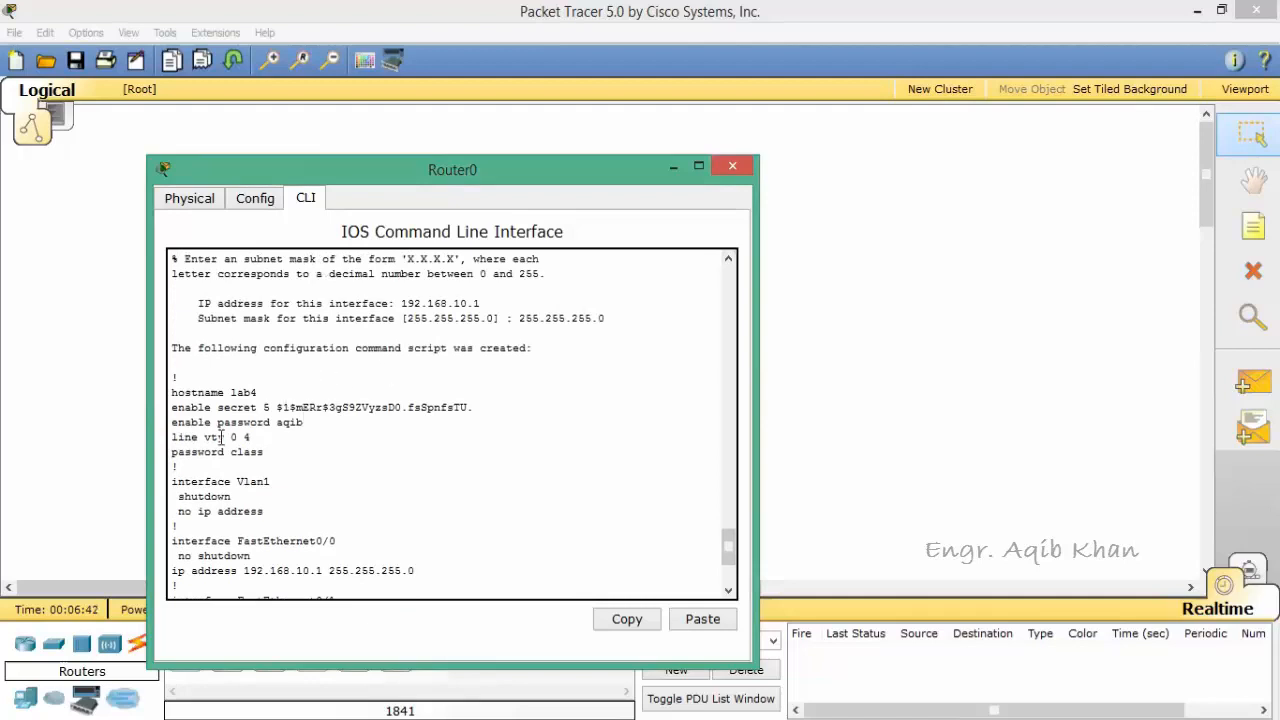
left_click(728, 591)
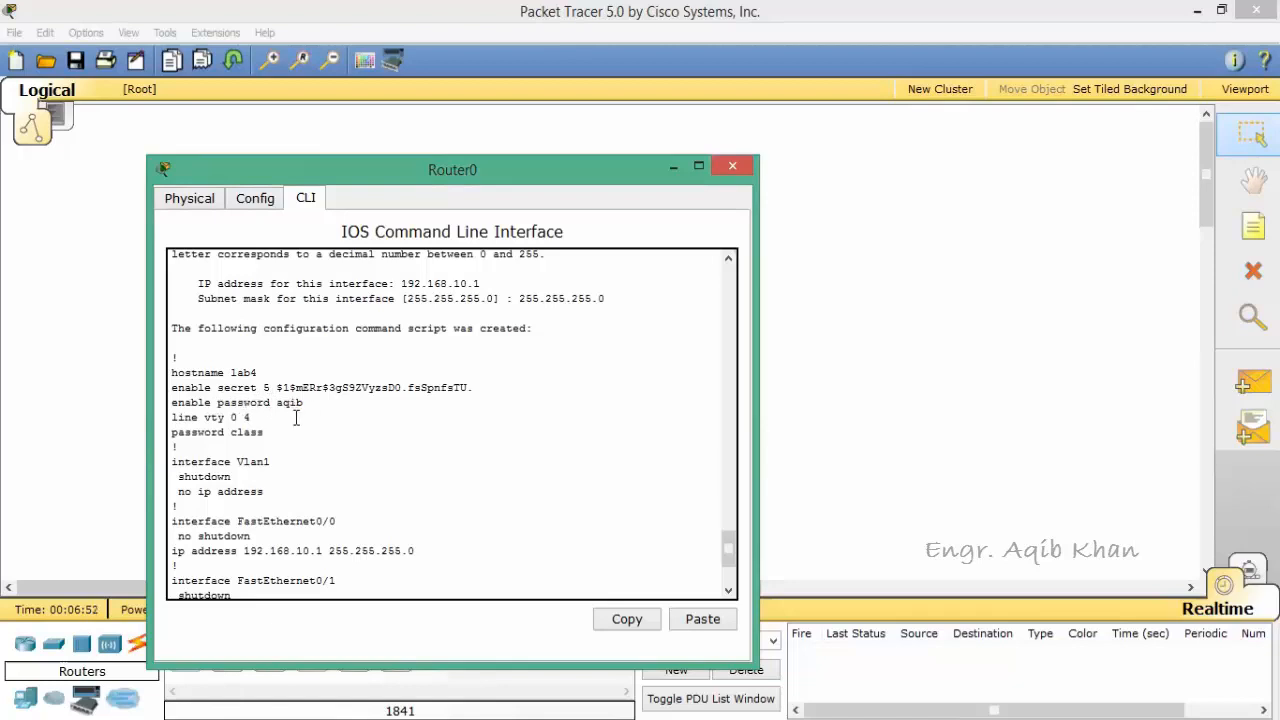
left_click(728, 591)
left_click(728, 591)
left_click(728, 591)
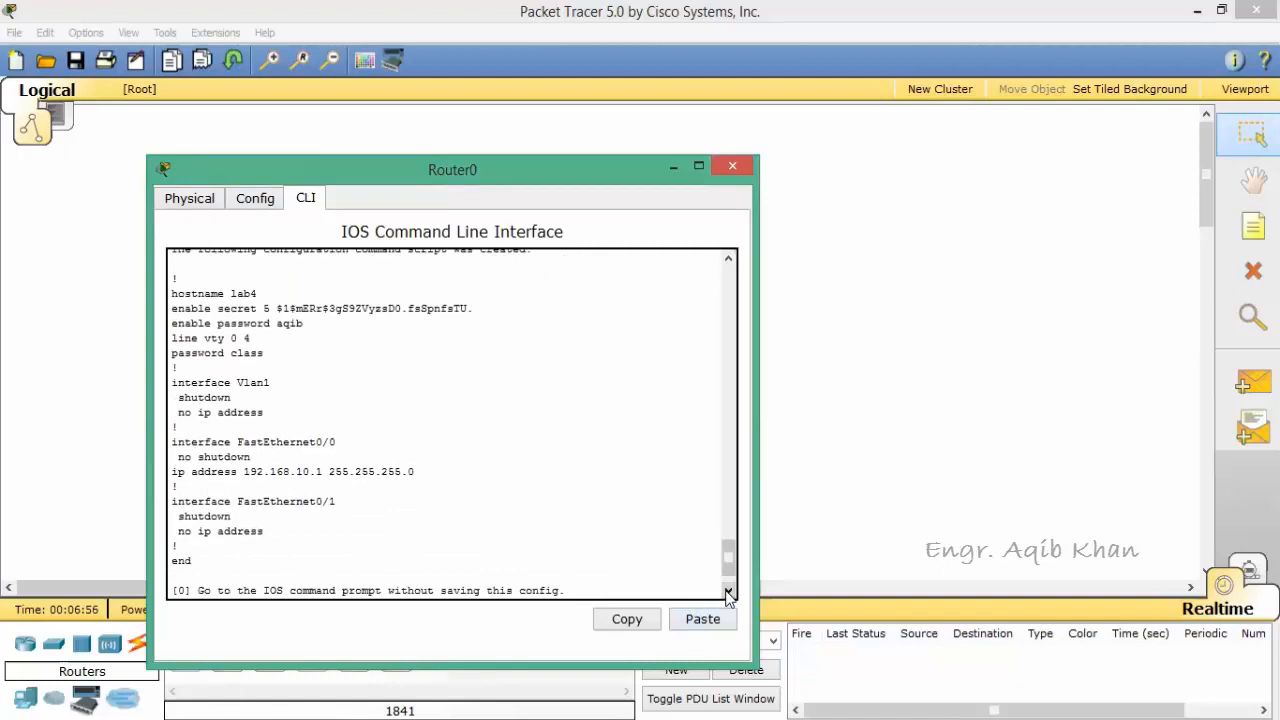
left_click(728, 591)
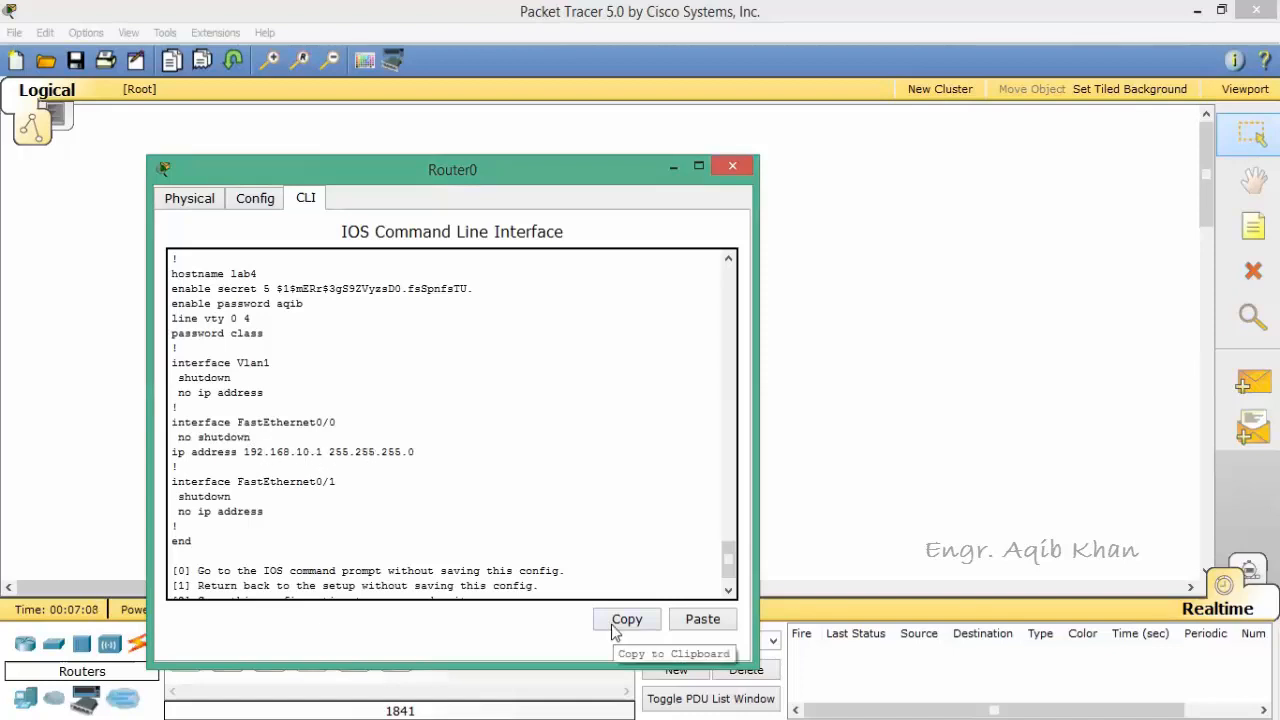
left_click(728, 590)
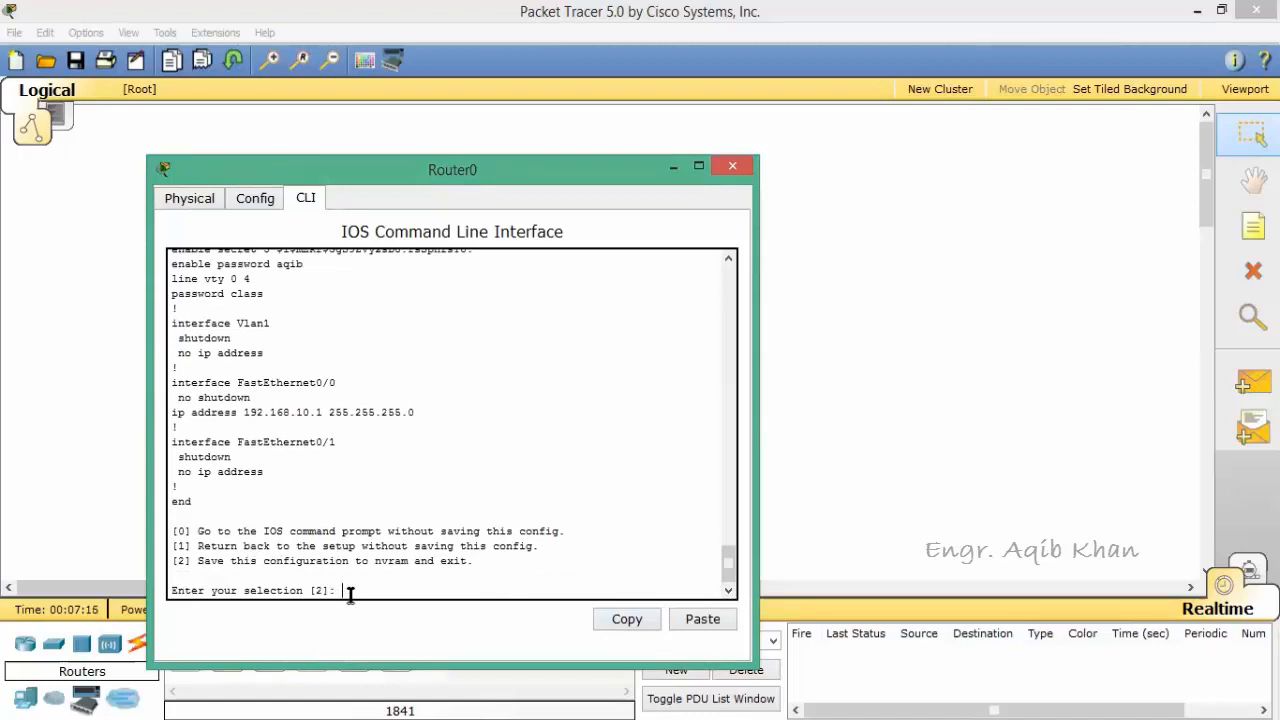
type("2")
key("Return")
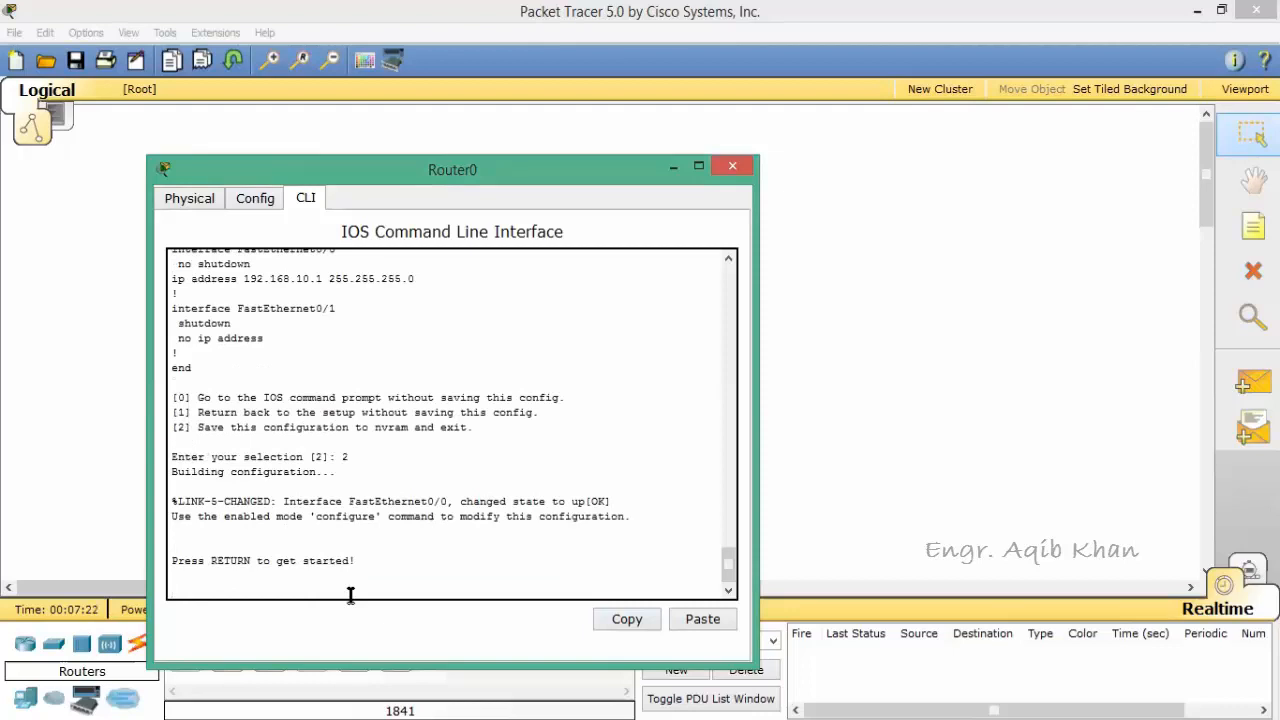
key("Return")
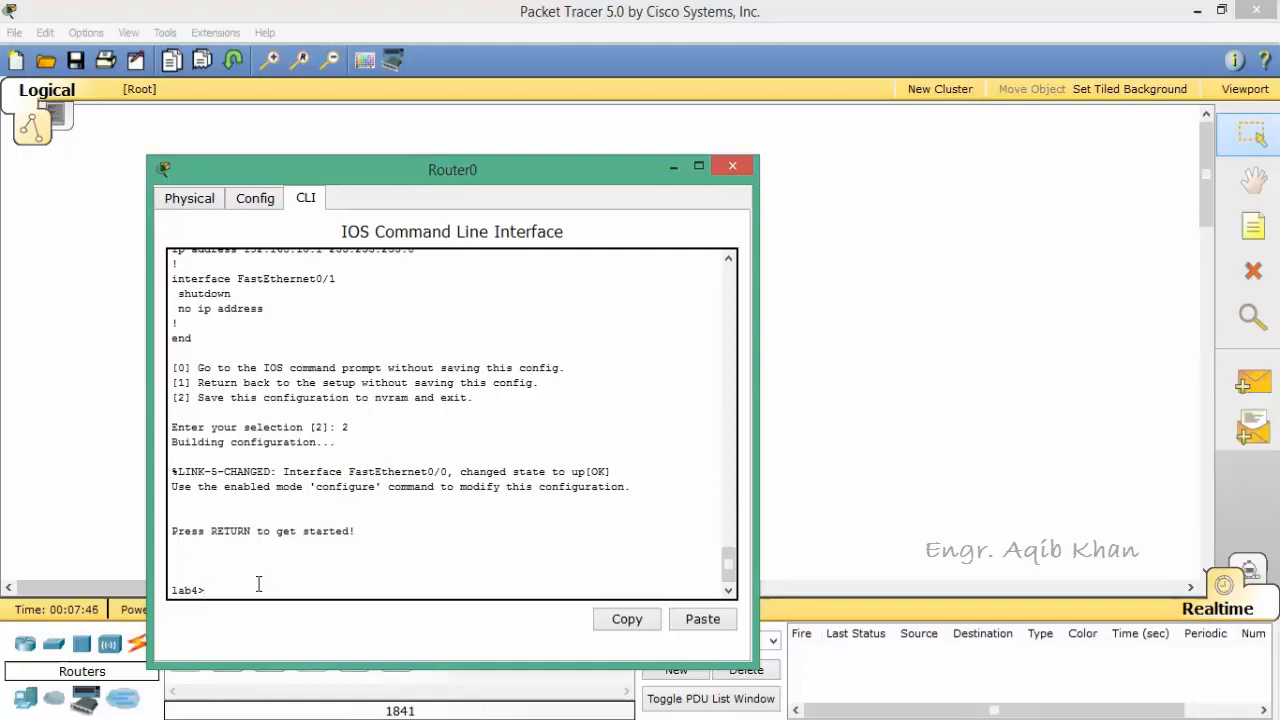
Step: Enter privileged EXEC mode with the enable command and the router's privileged-mode password
type("enabl")
key("Return")
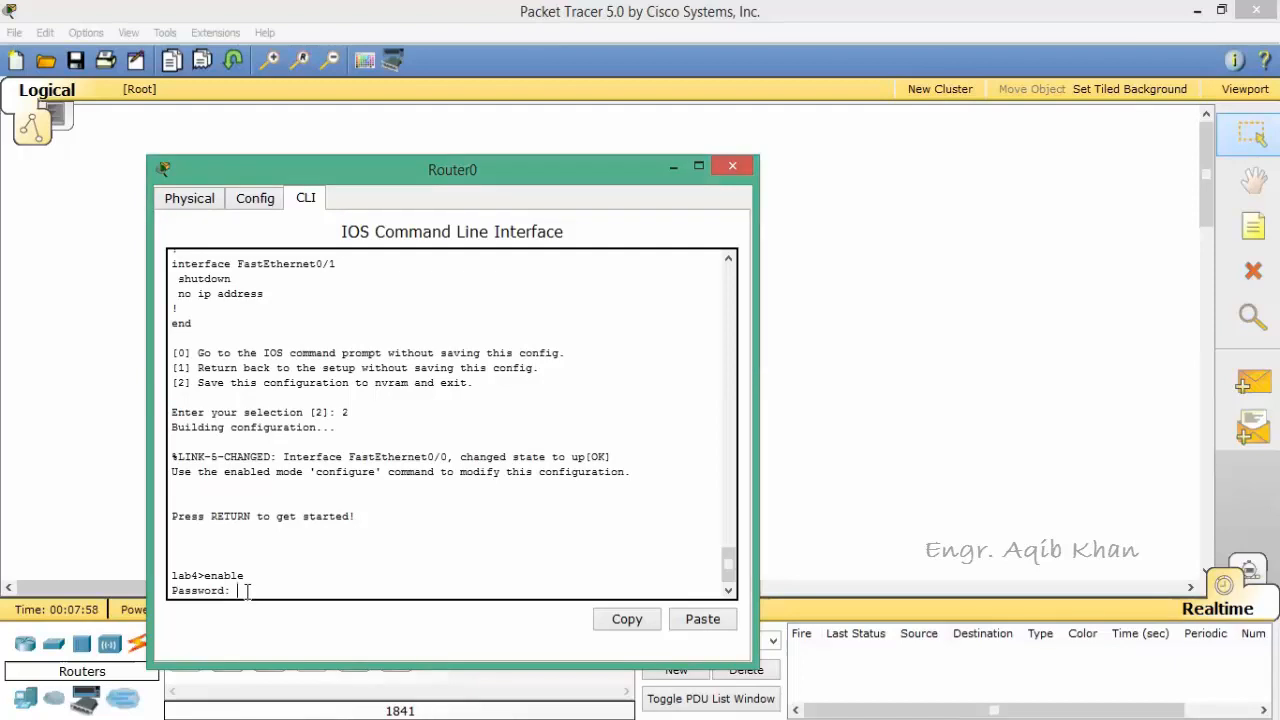
key("Return")
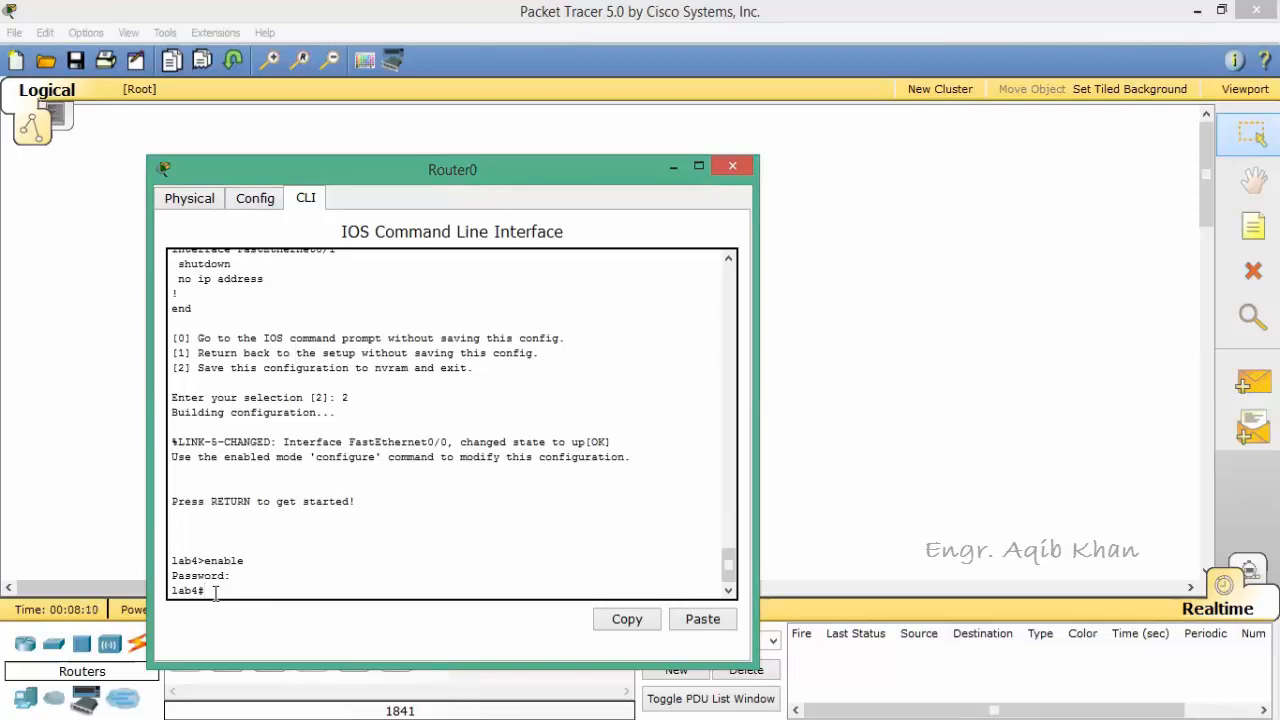
Step: Try to display the router's running configuration with the command show ruuning-config
type("show ruuning-config")
key("Return")
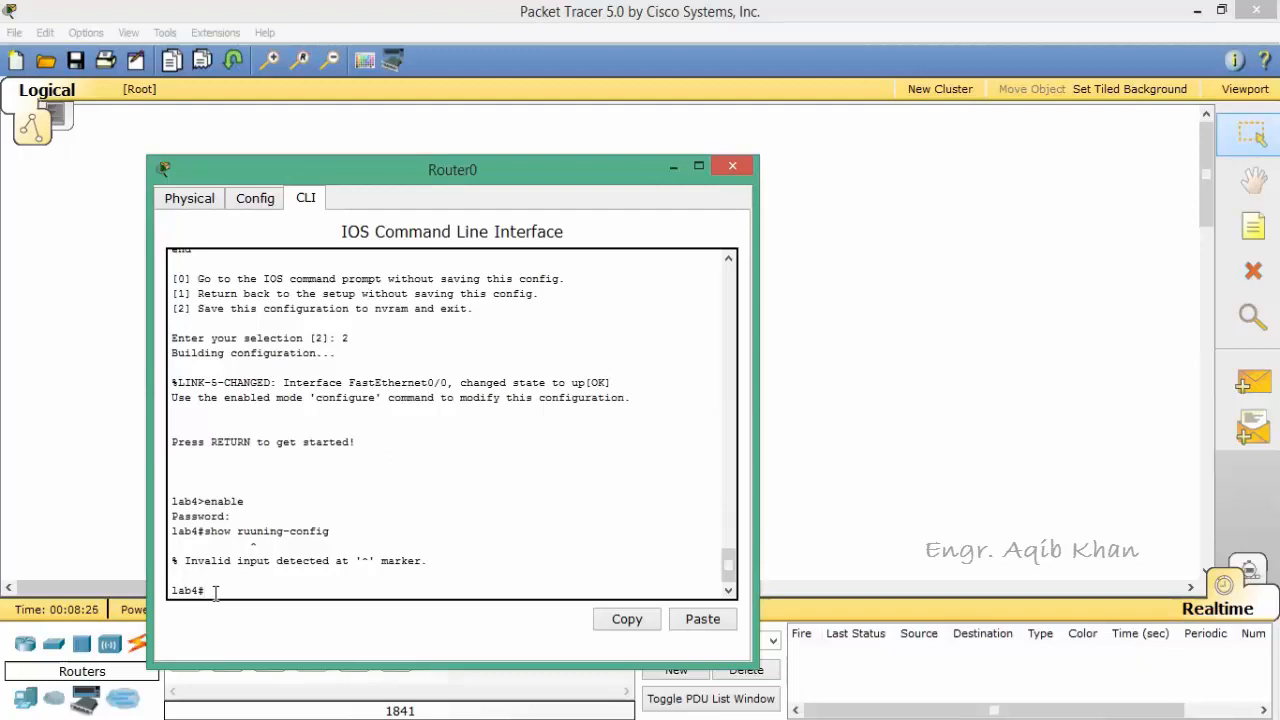
Step: Recall the rejected show command and retry it as show runing-config
key("Up")
key("Left")
key("Left")
key("Left")
key("Left")
key("Left")
key("Left")
key("Left")
key("Left")
key("BackSpace")
type("n")
key("BackSpace")
key("Return")
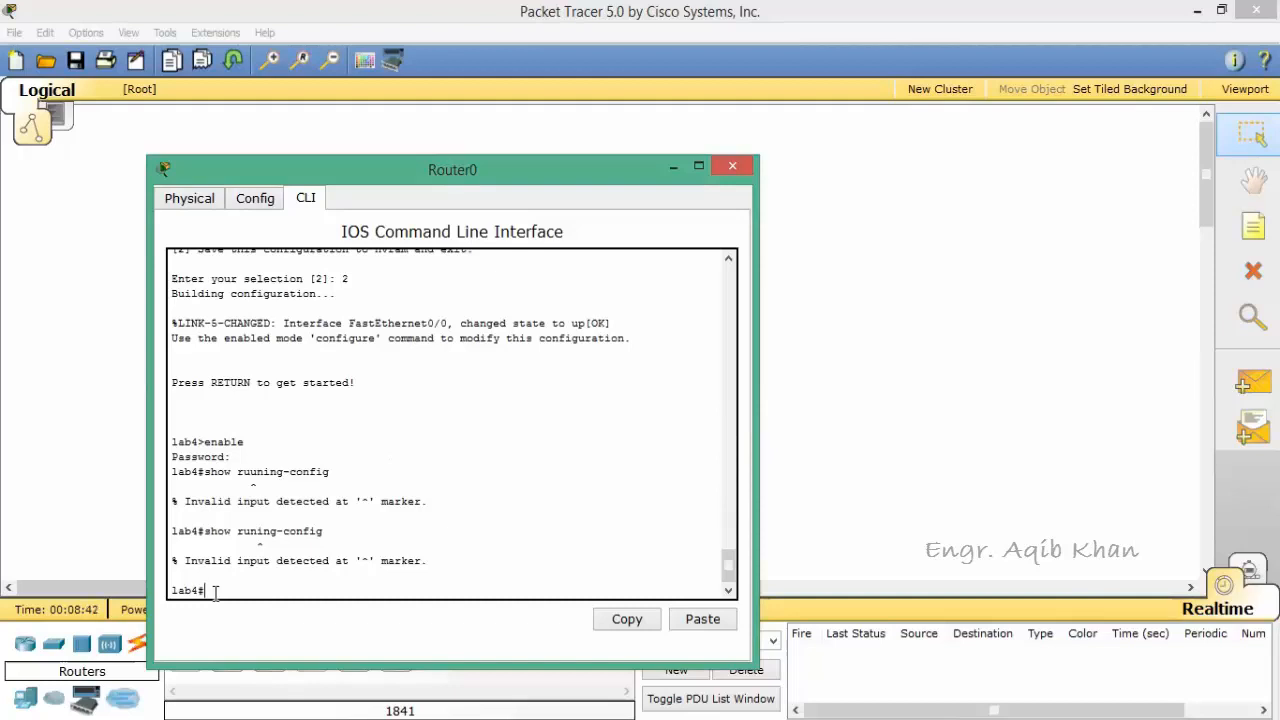
Step: Correct the recalled command to show running-config and display the router's running configuration
key("Up")
key("Left")
key("Left")
key("Left")
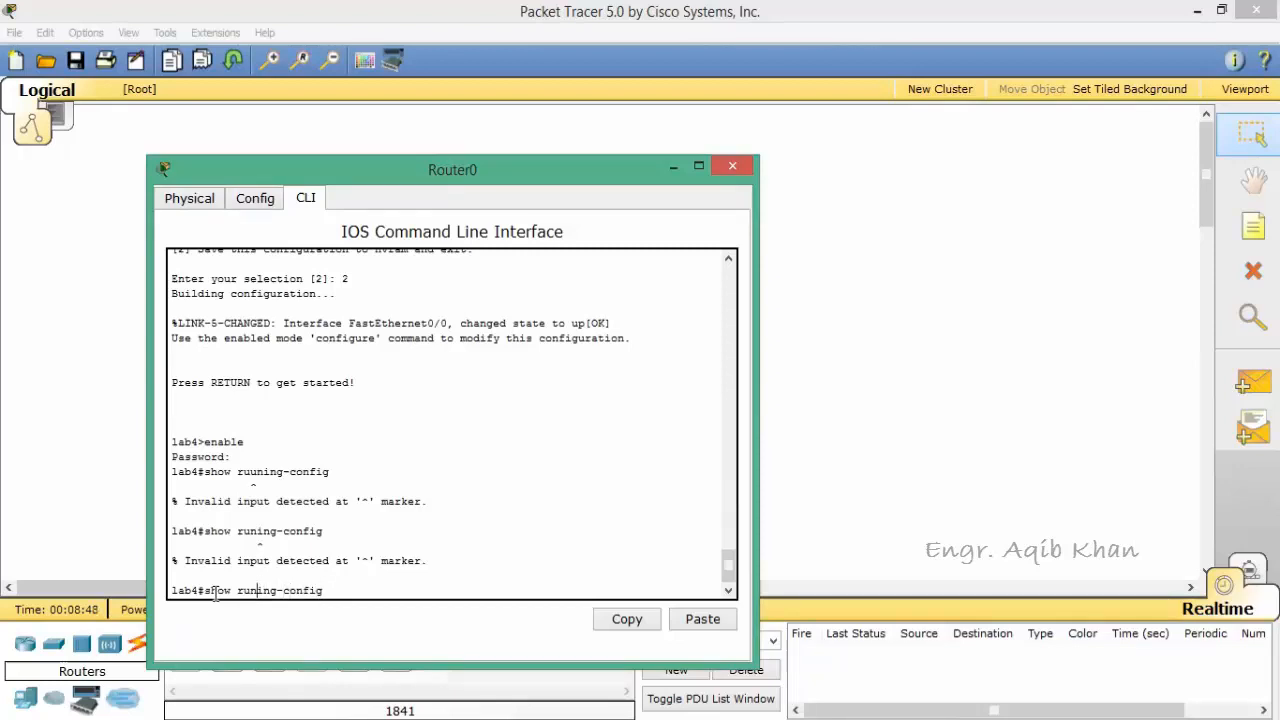
type("n")
key("Return")
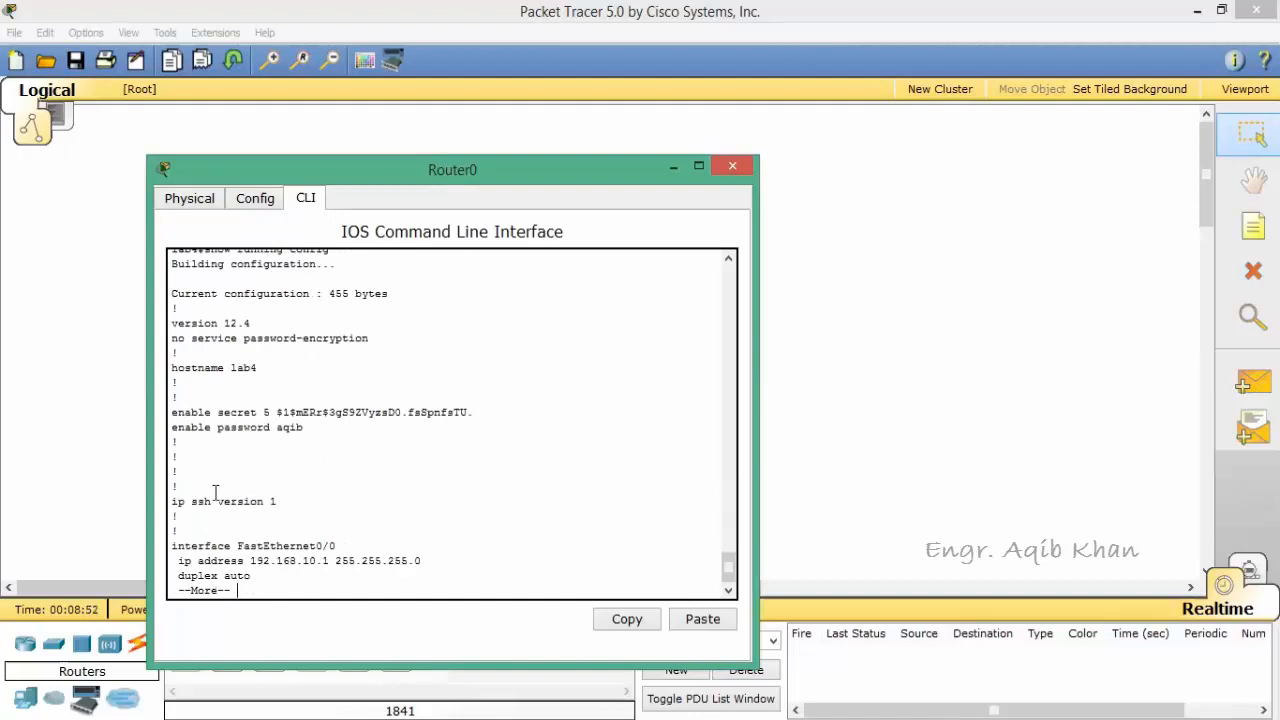
Step: Review the beginning of the running configuration output, including the hostname and enable password lines
left_click(731, 262)
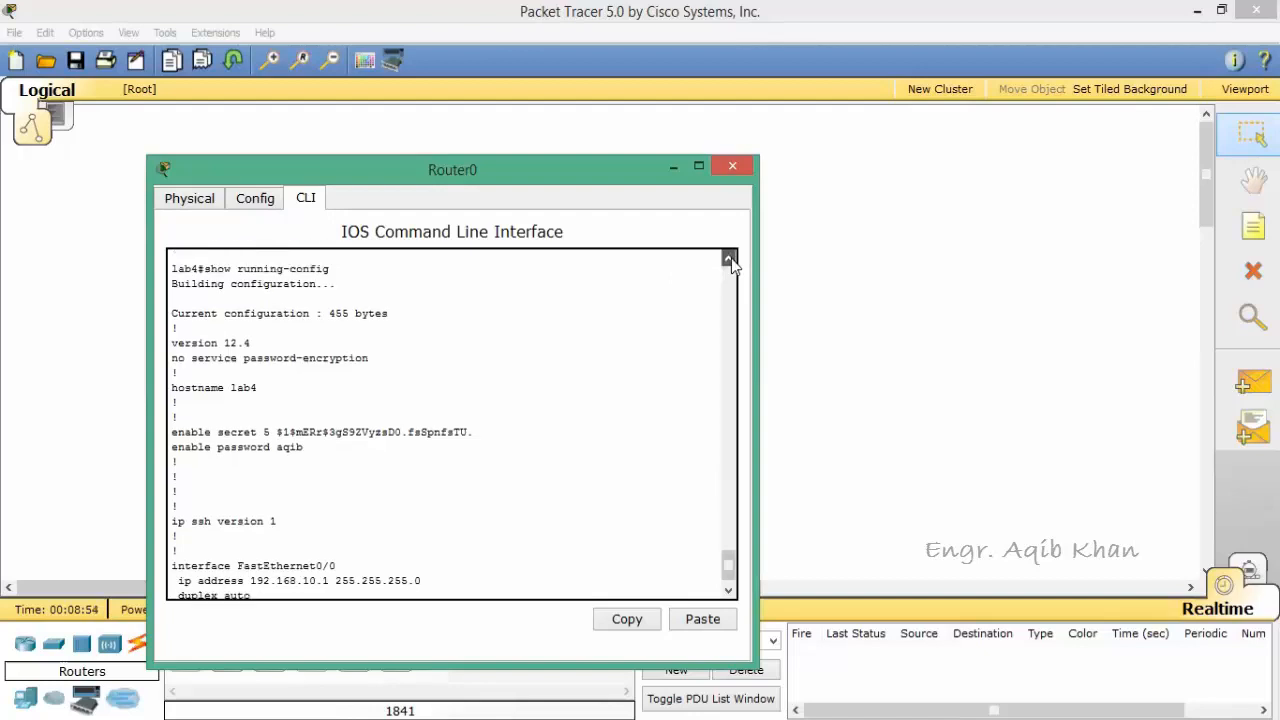
left_click(731, 262)
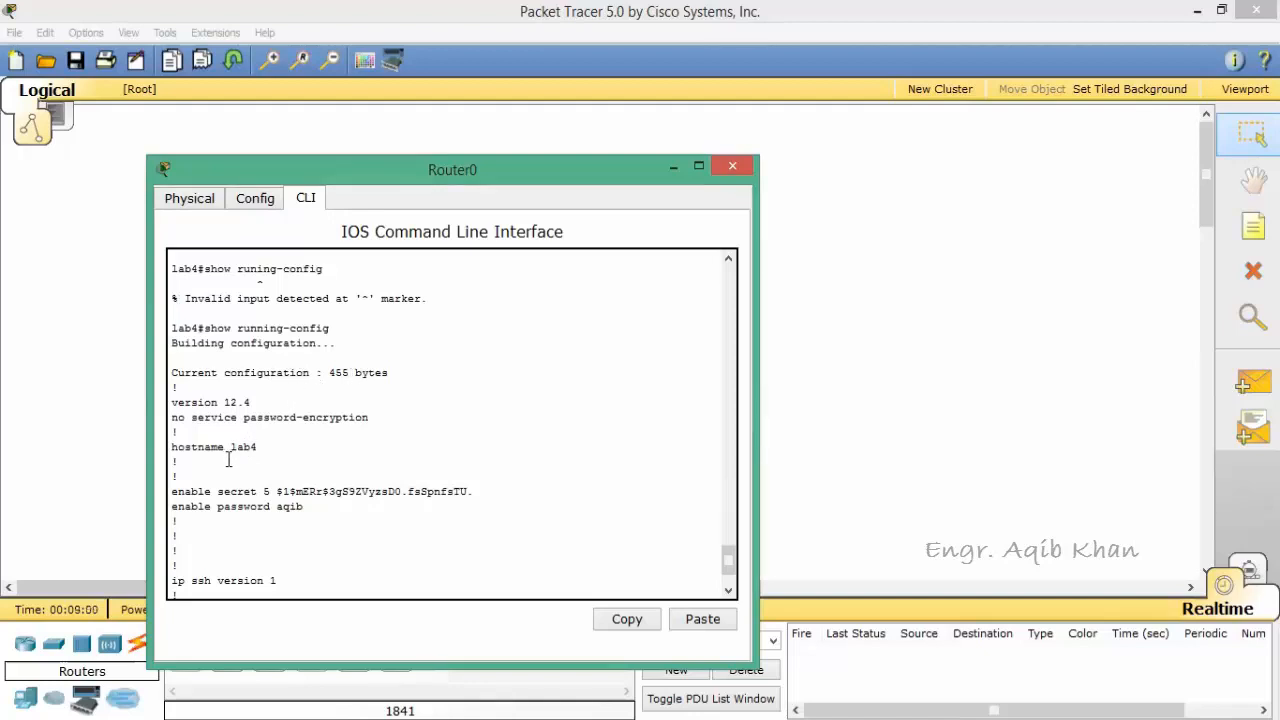
left_click(729, 592)
left_click(729, 592)
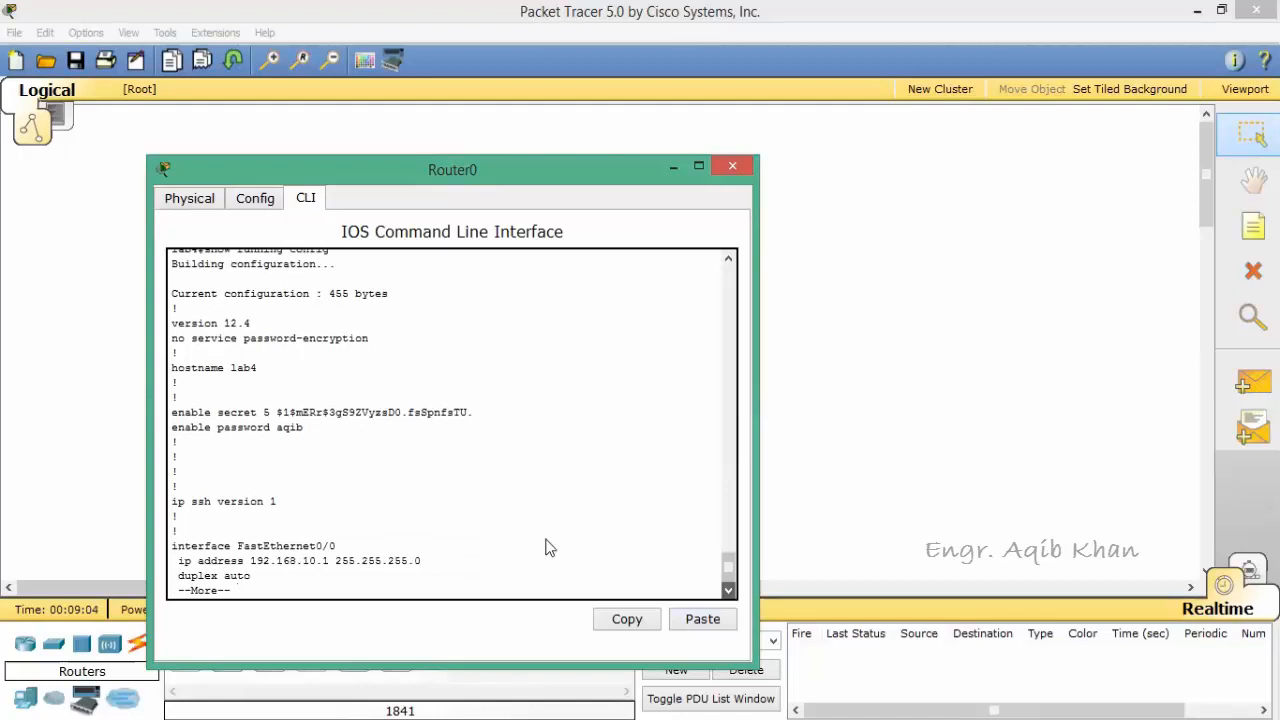
Step: Page through the rest of the running configuration, from the FastEthernet interfaces to the end, and return to the privileged prompt
key("Return")
key("Return")
key("Return")
key("Return")
key("Return")
key("Return")
key("Return")
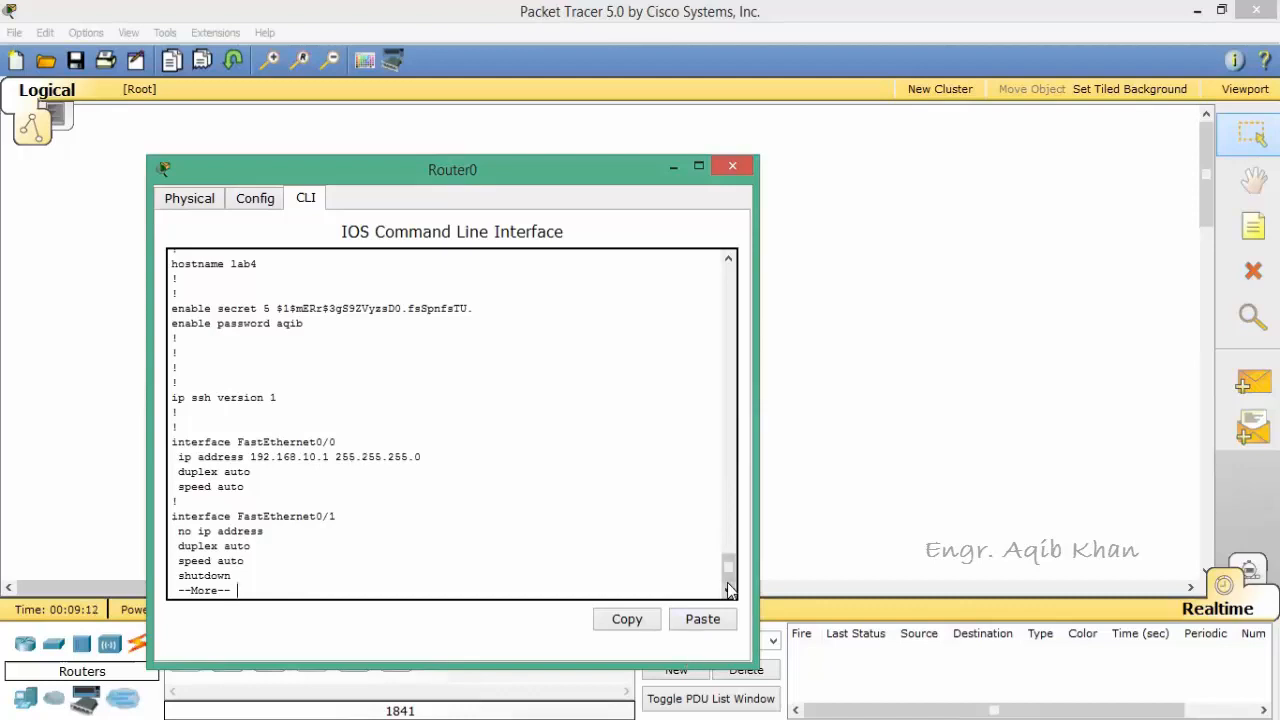
key("Return")
key("Return")
key("Return")
key("Return")
key("Return")
key("Return")
key("Return")
key("Return")
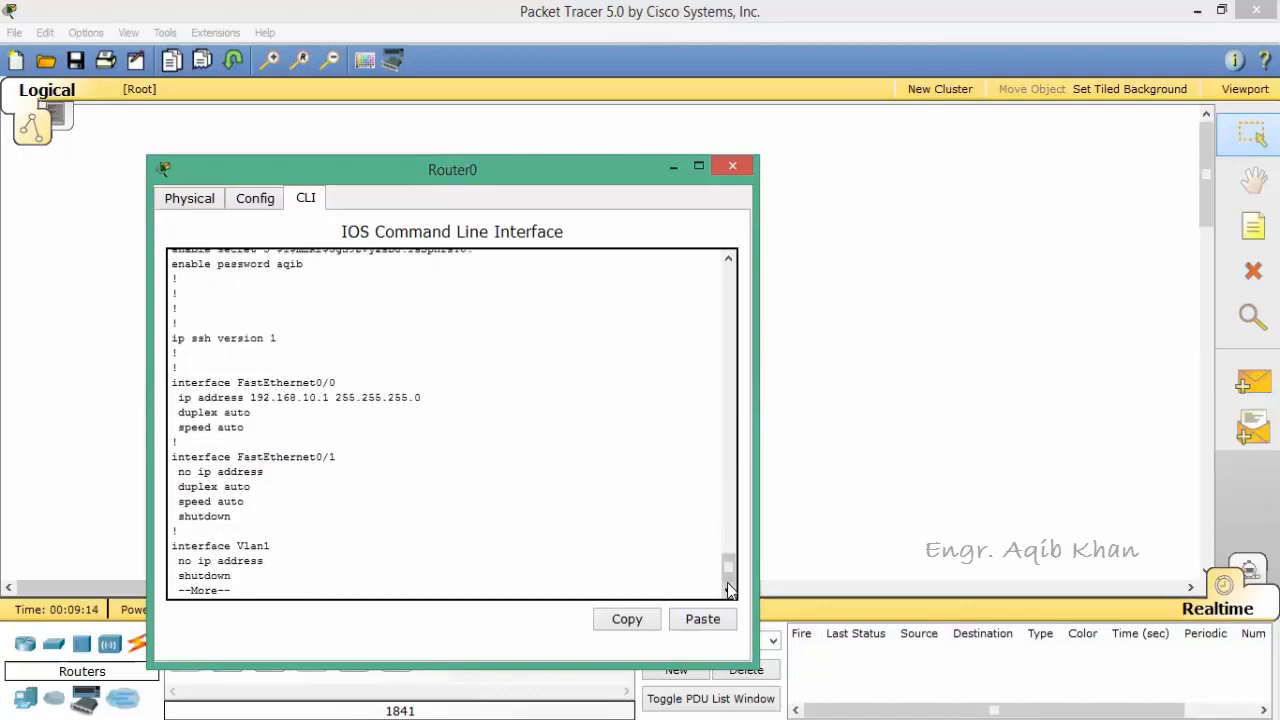
key("Return")
key("Return")
key("Return")
key("Return")
key("Return")
key("Return")
key("Return")
key("Return")
key("Return")
key("Return")
key("Return")
key("Return")
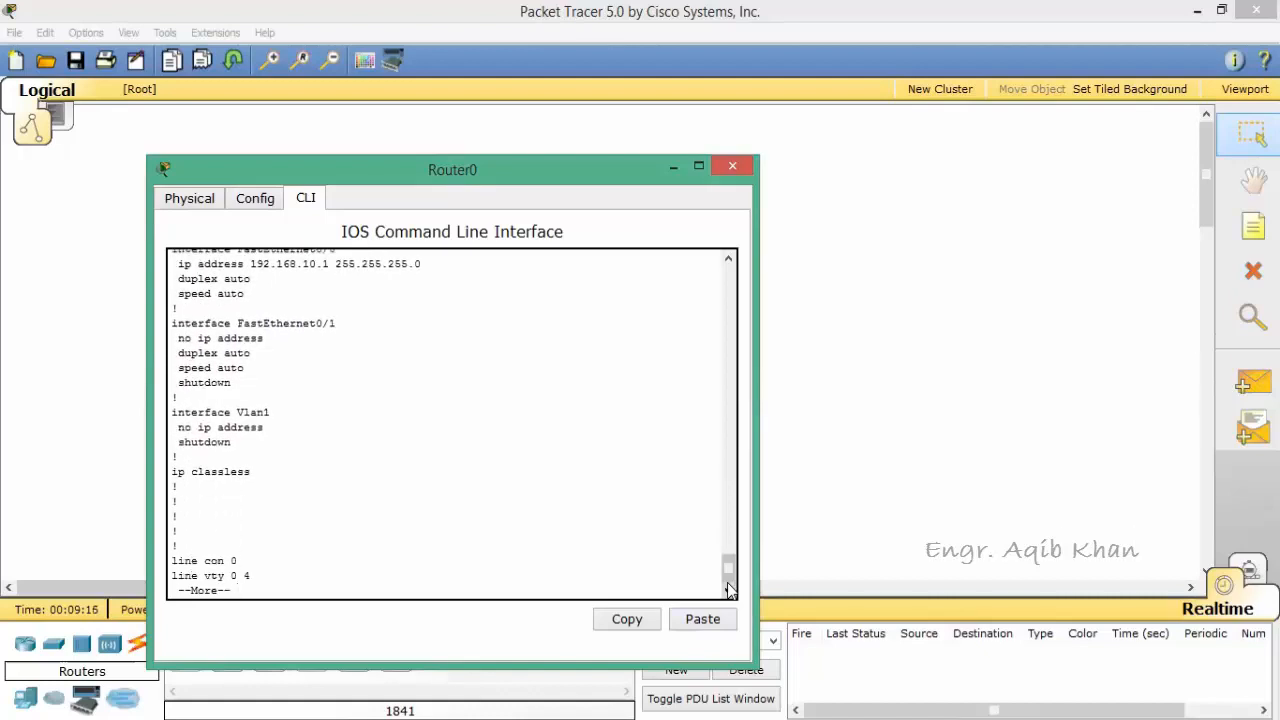
key("Return")
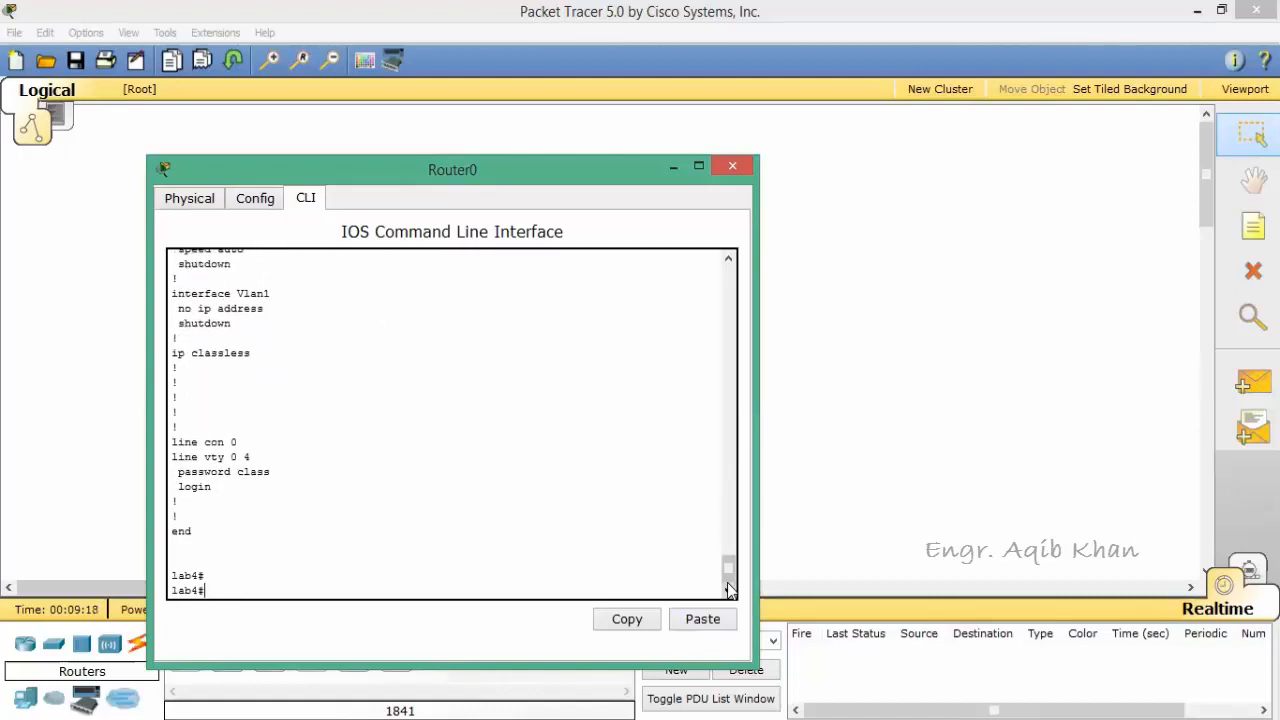
key("Return")
key("Return")
key("Return")
key("Return")
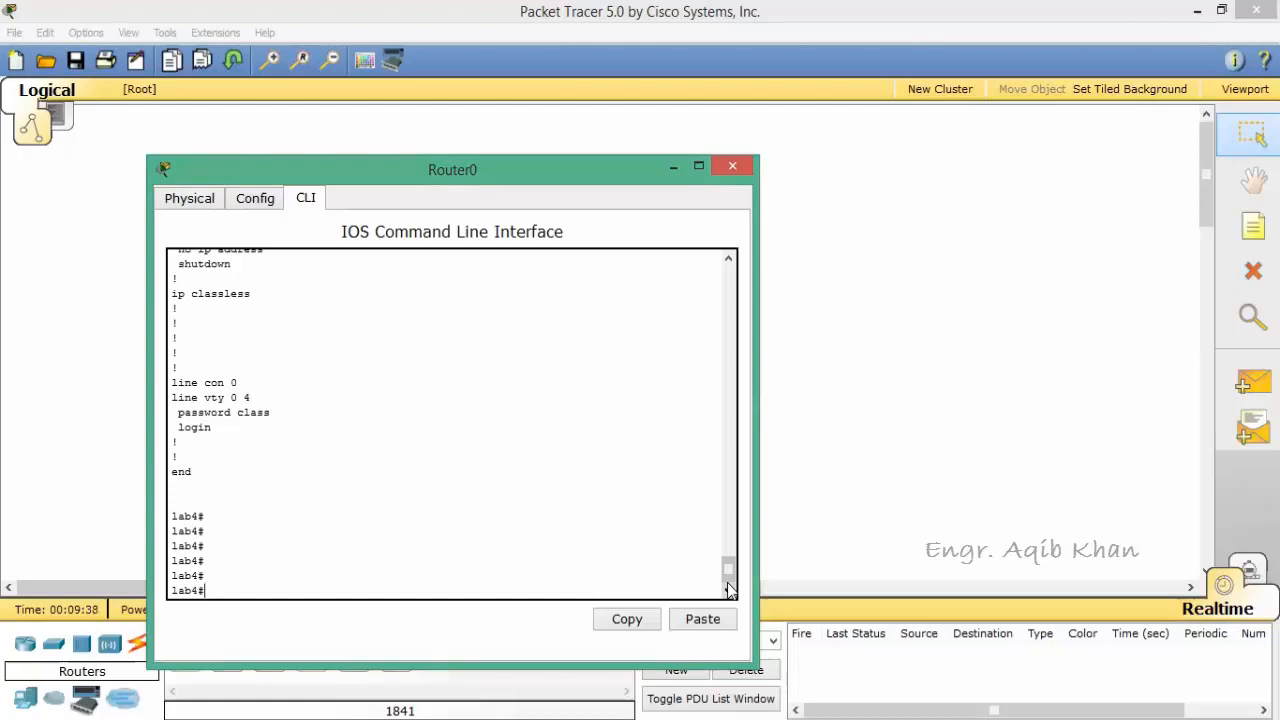
Step: Display the router's saved startup configuration with the command show startup-config
type("show startup-config")
key("Return")
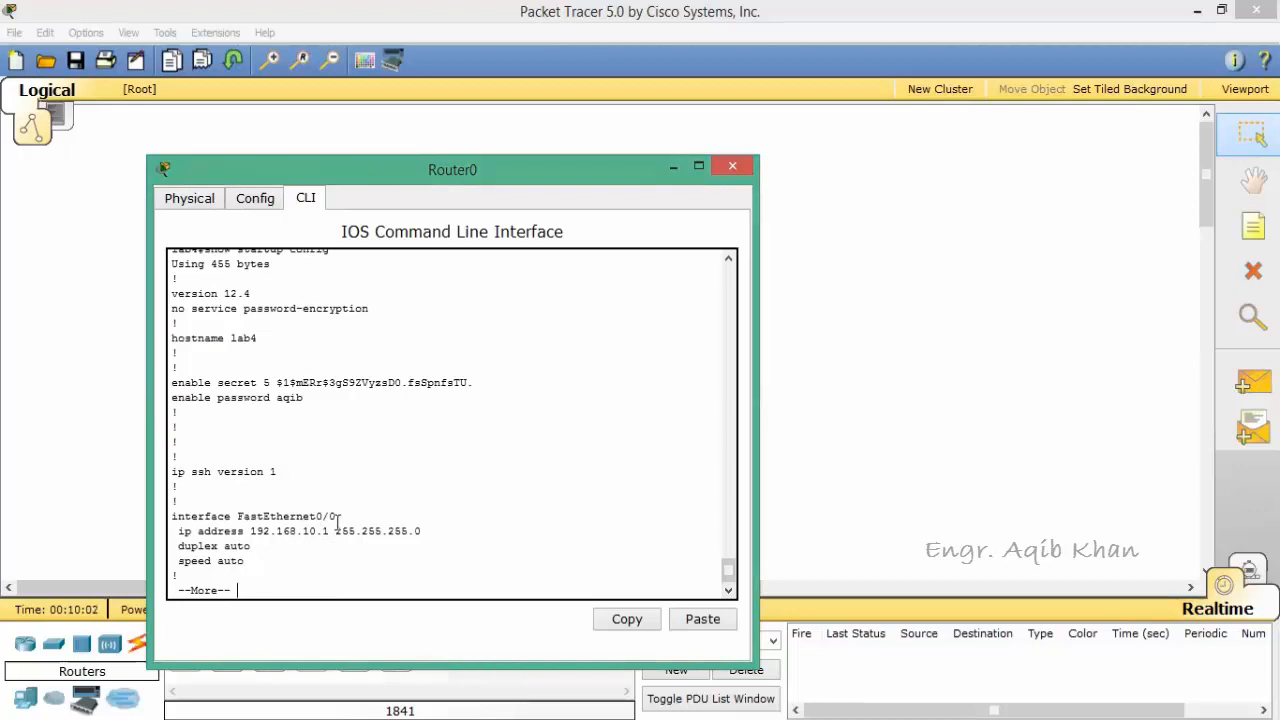
Step: Page through the startup configuration output to its end and return to the privileged prompt
key("Return")
key("Return")
key("Return")
key("Return")
key("Return")
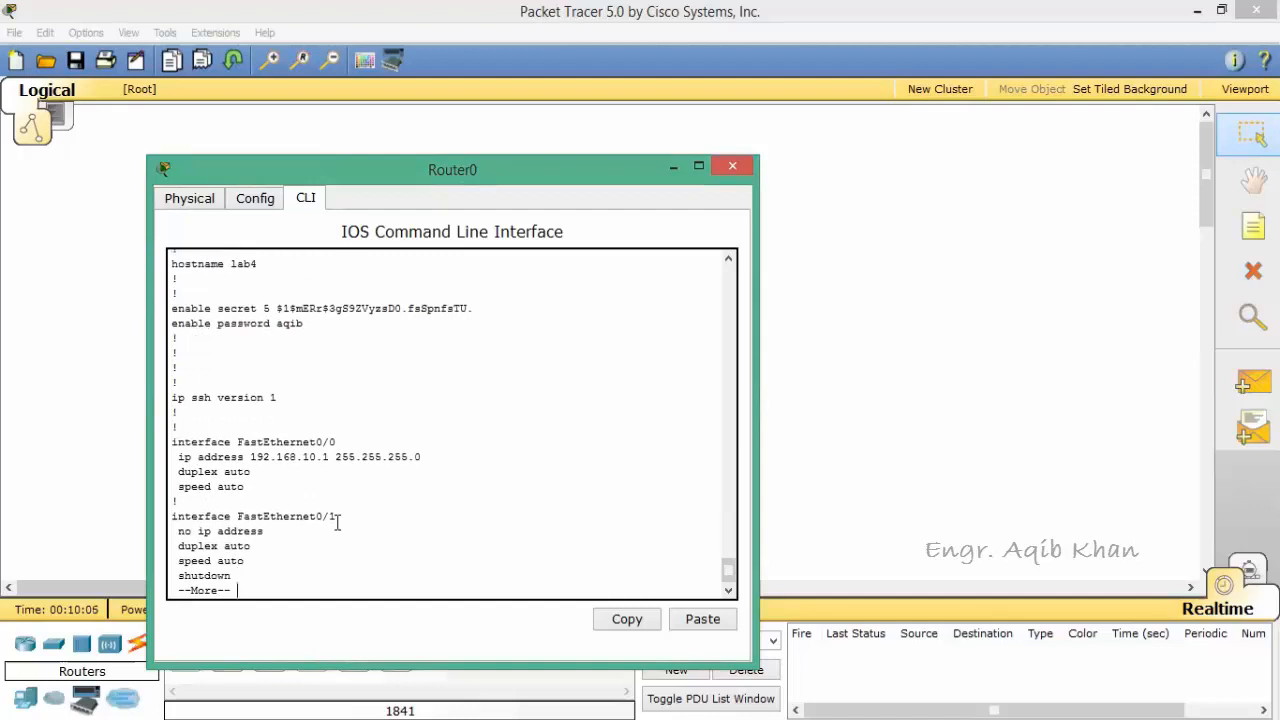
key("Return")
key("Return")
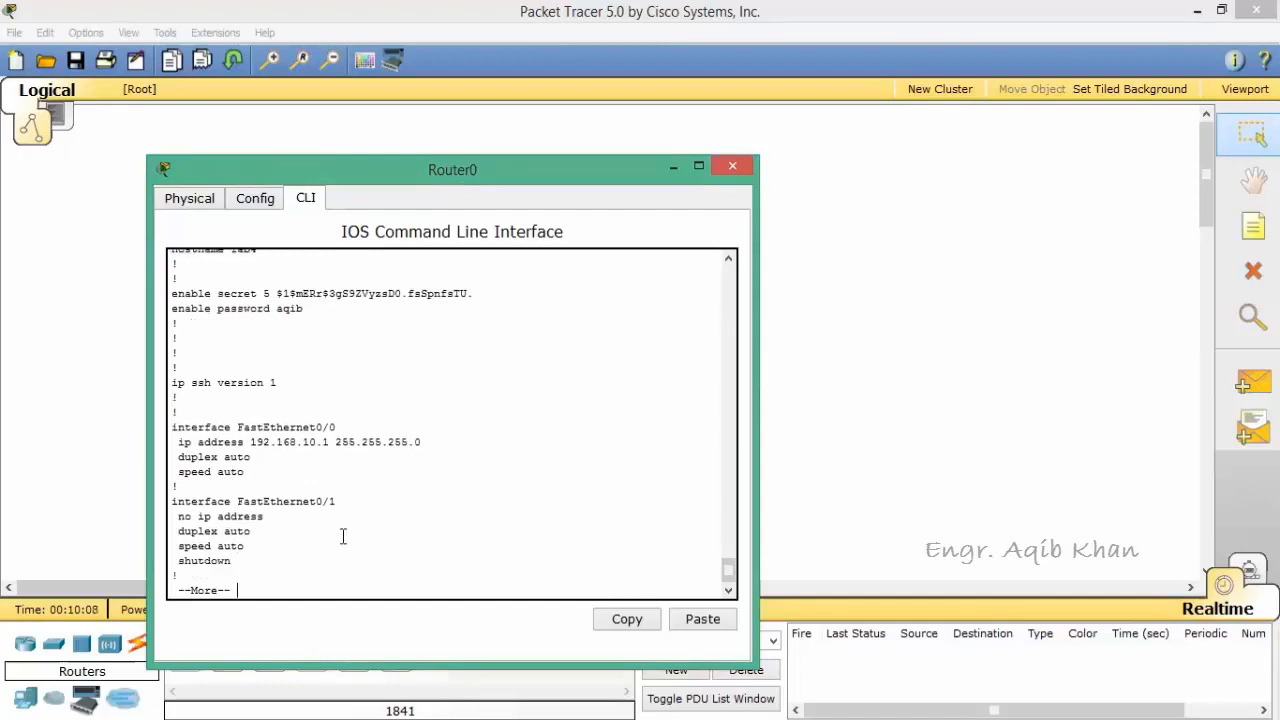
key("Return")
key("Return")
key("Return")
key("Return")
key("Return")
key("Return")
key("Return")
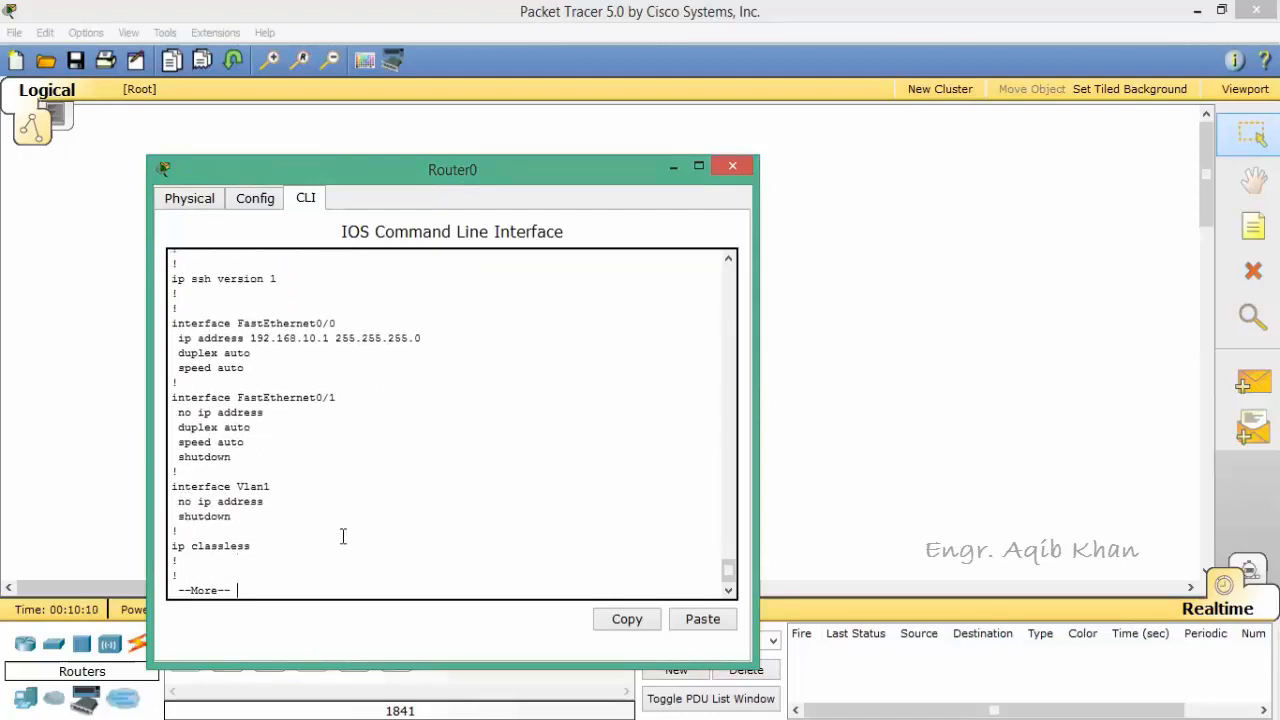
key("Return")
key("Return")
key("Return")
key("Return")
key("Return")
key("Return")
key("Return")
key("Return")
key("Return")
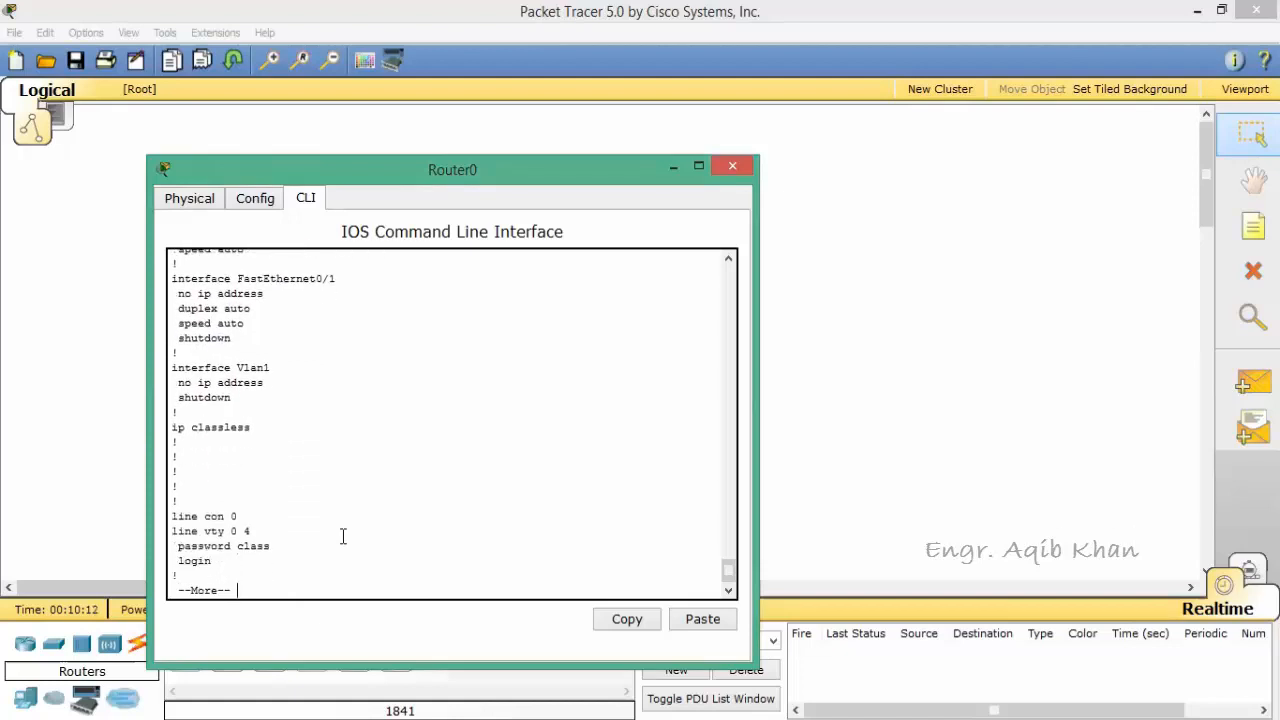
key("Return")
key("Return")
key("Return")
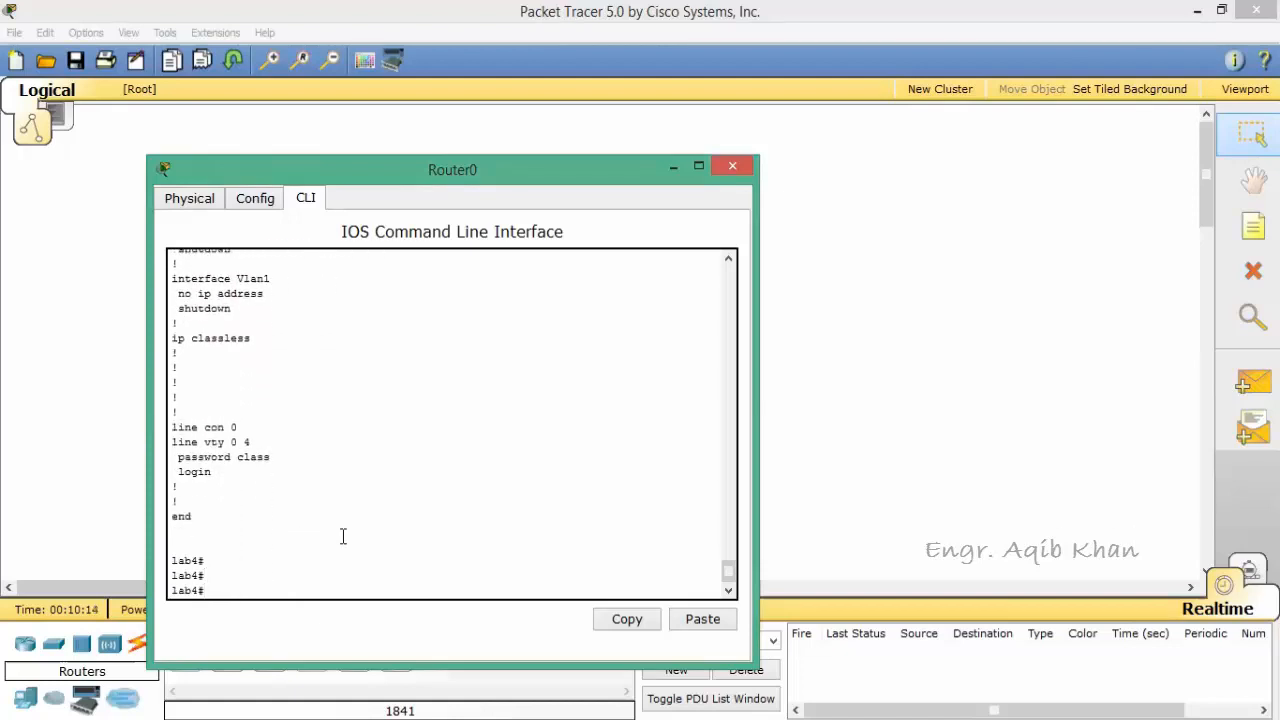
Step: Go back to the start of the startup configuration output and examine its hostname and enable password lines
left_click(728, 262)
left_click(728, 262)
left_click(728, 262)
left_click(728, 262)
left_click(728, 262)
left_click(728, 262)
left_click(728, 262)
left_click(728, 262)
left_click(728, 262)
left_click(728, 262)
left_click(728, 262)
left_click(728, 262)
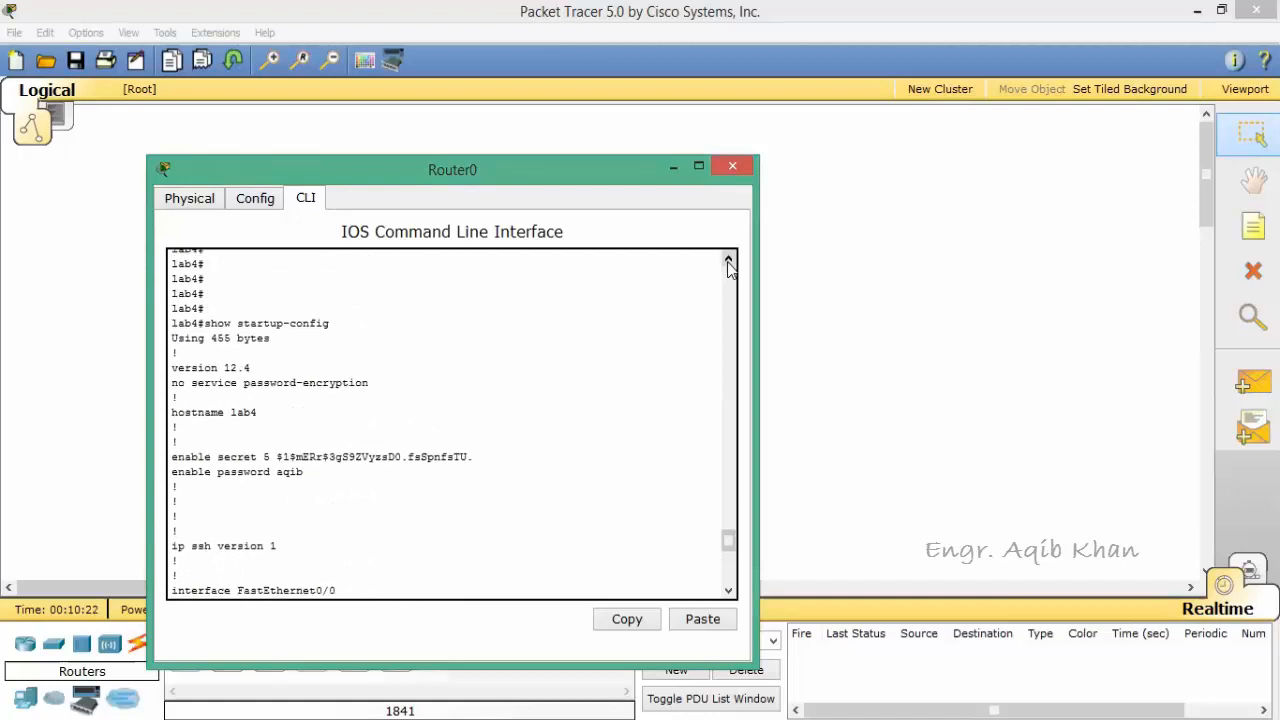
Step: Power-cycle the router with its physical power switch, return to its command line and start a console session after the boot
left_click(198, 198)
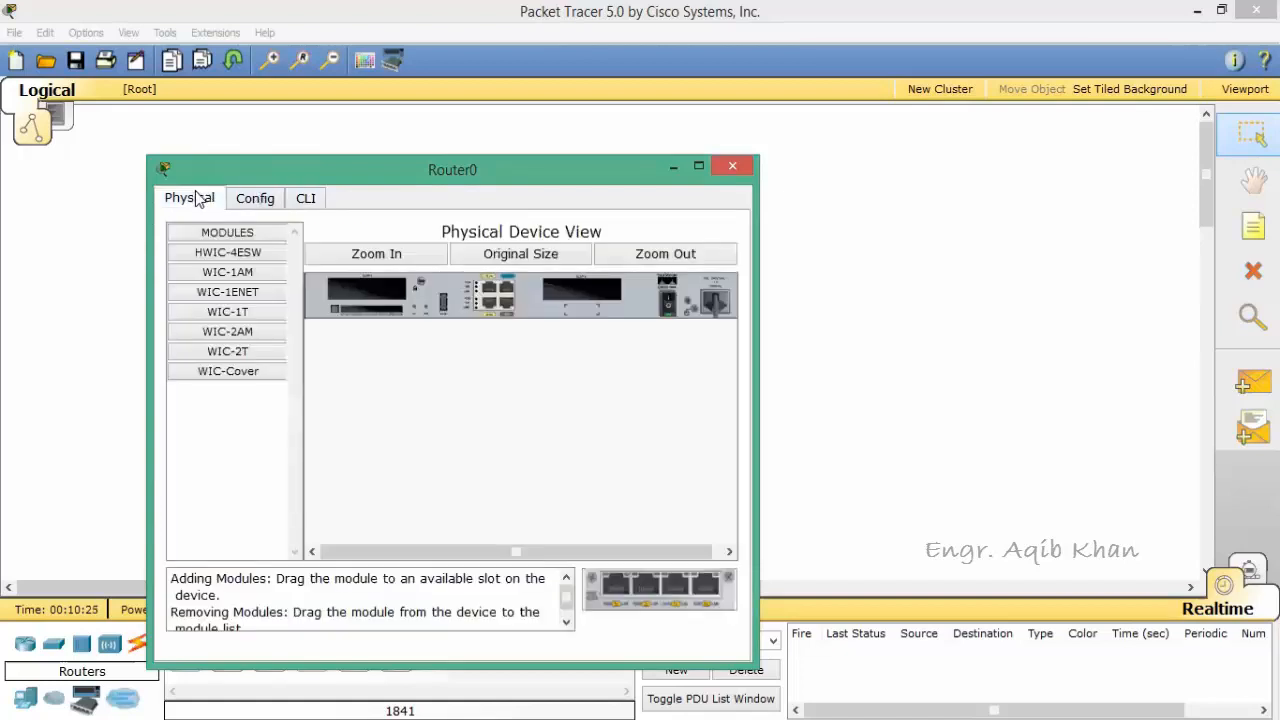
left_click(670, 303)
left_click(312, 200)
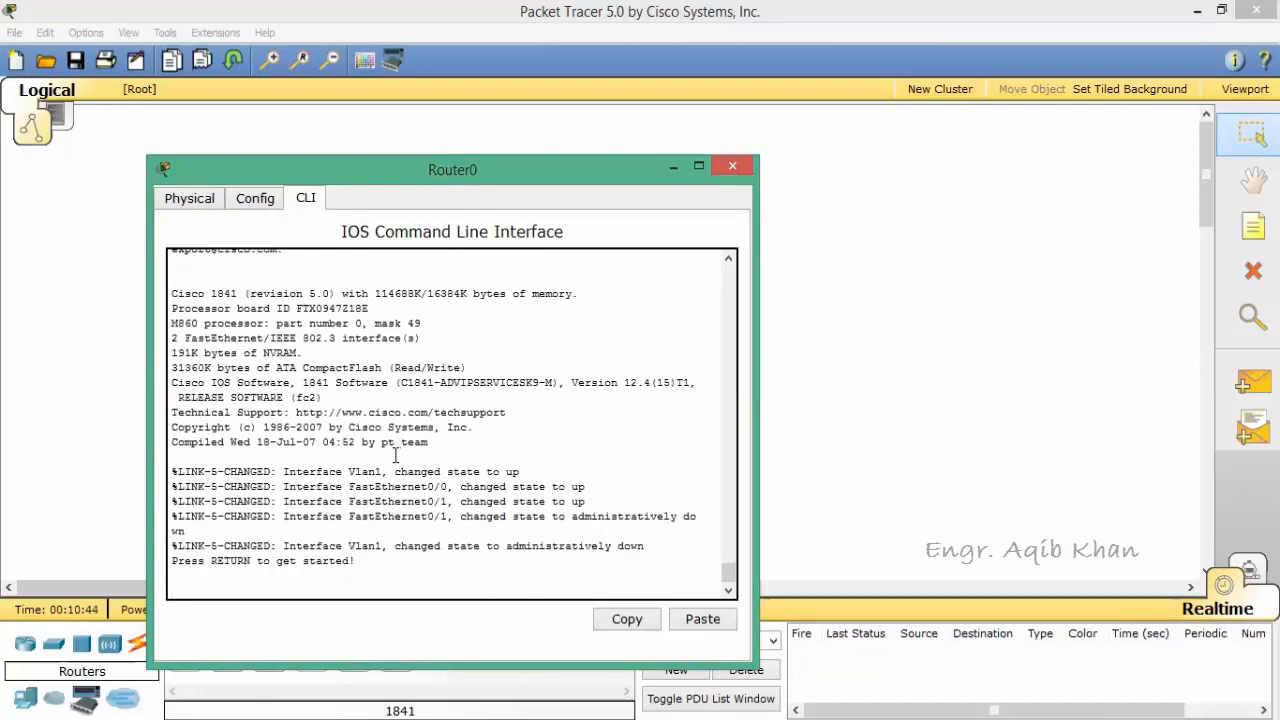
key("Return")
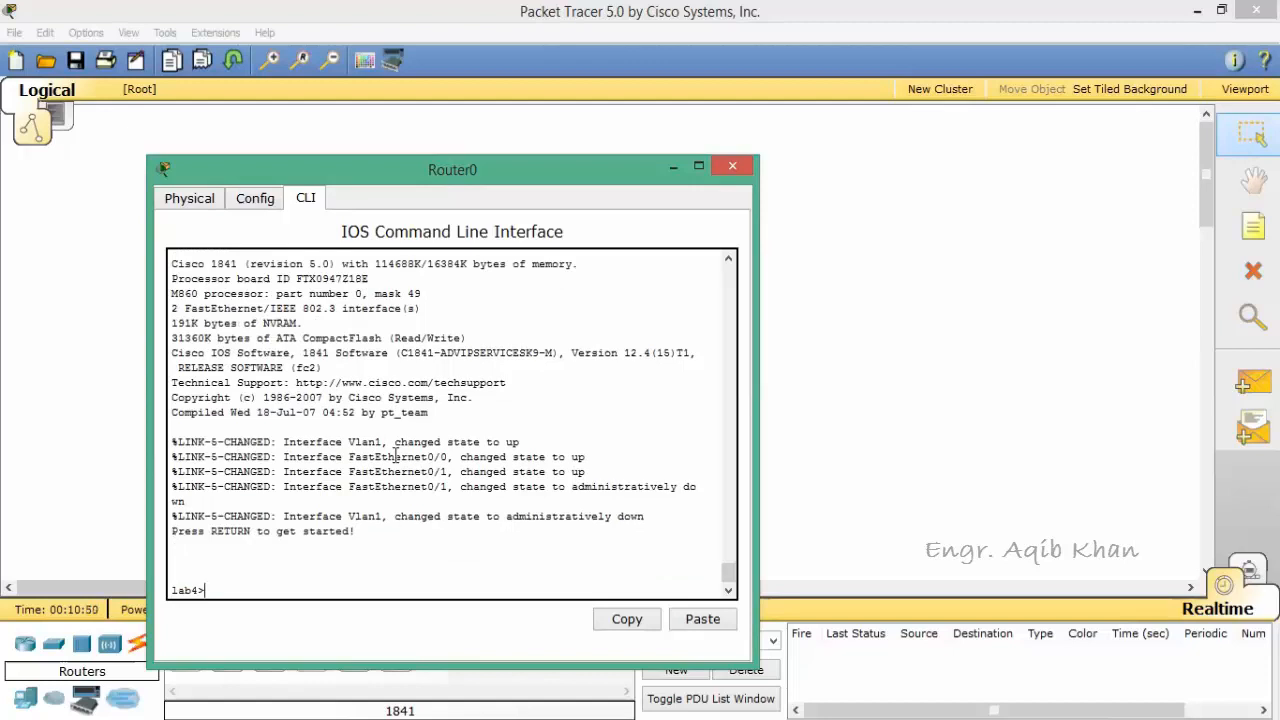
Step: Enter privileged EXEC mode with the enable command and the router's privileged-mode password
type("enable")
key("Return")
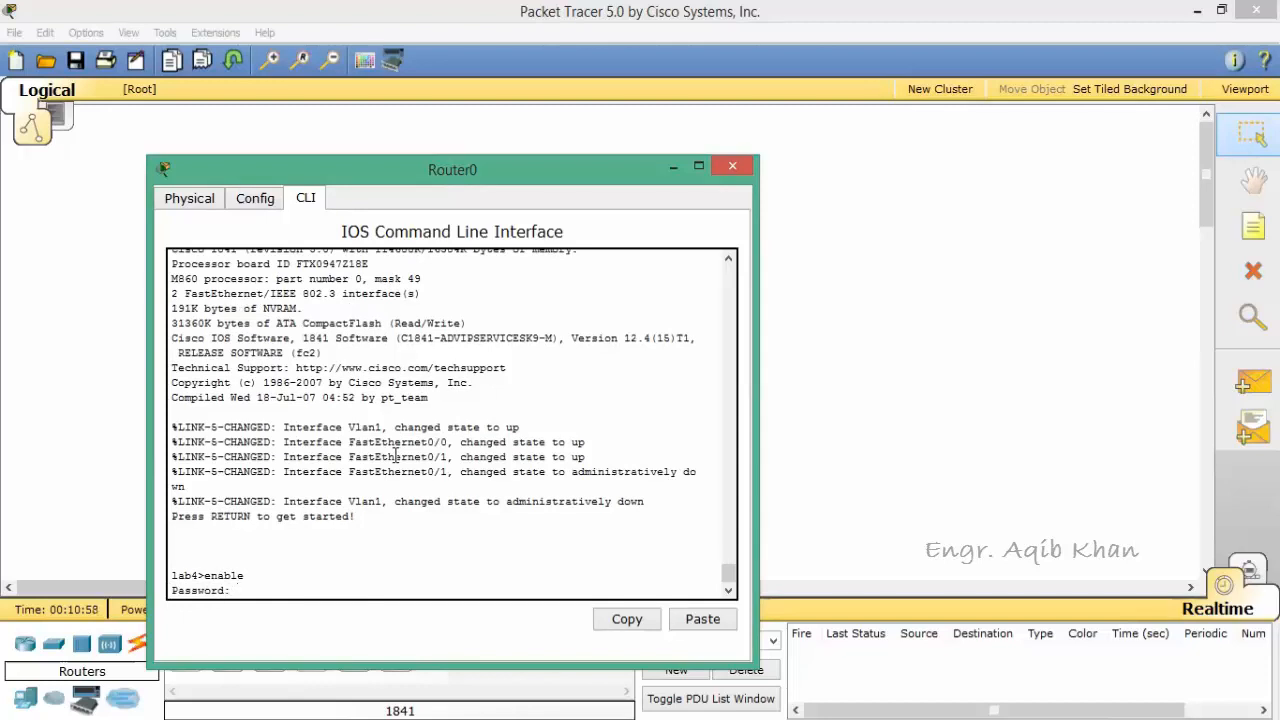
key("Return")
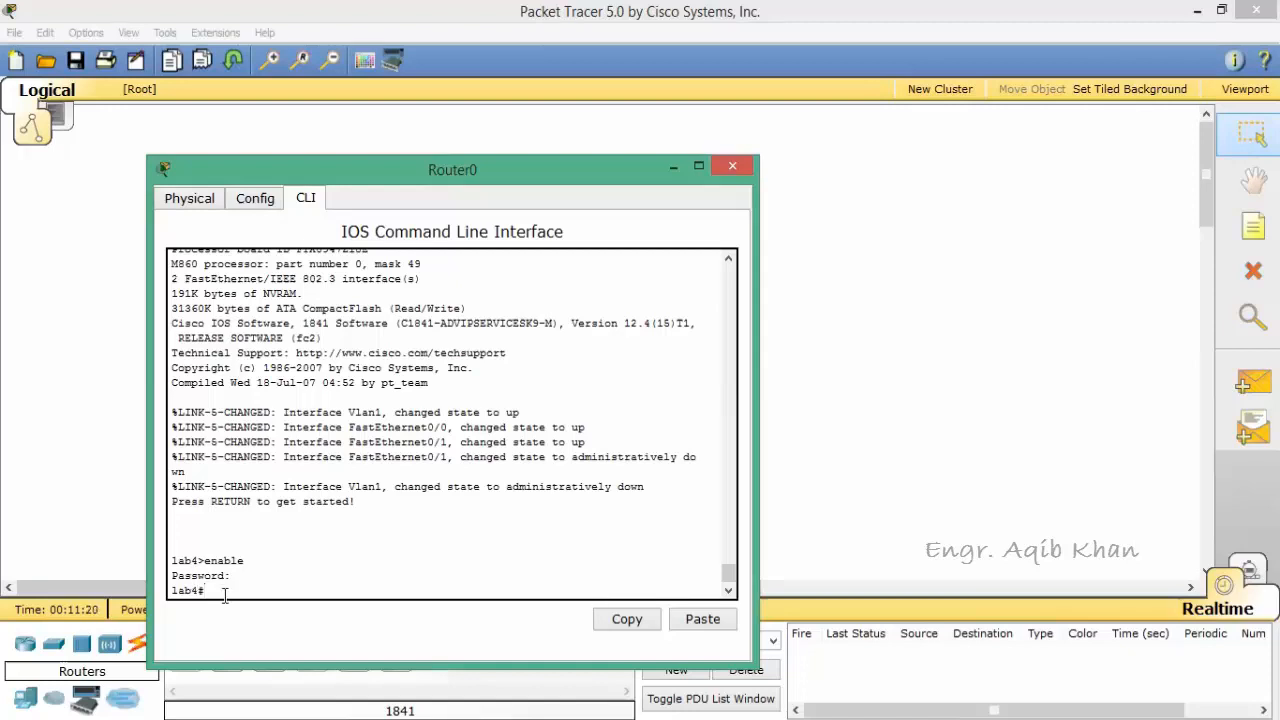
Step: List the available privileged EXEC commands with ? and page through the list to its end
type("?")
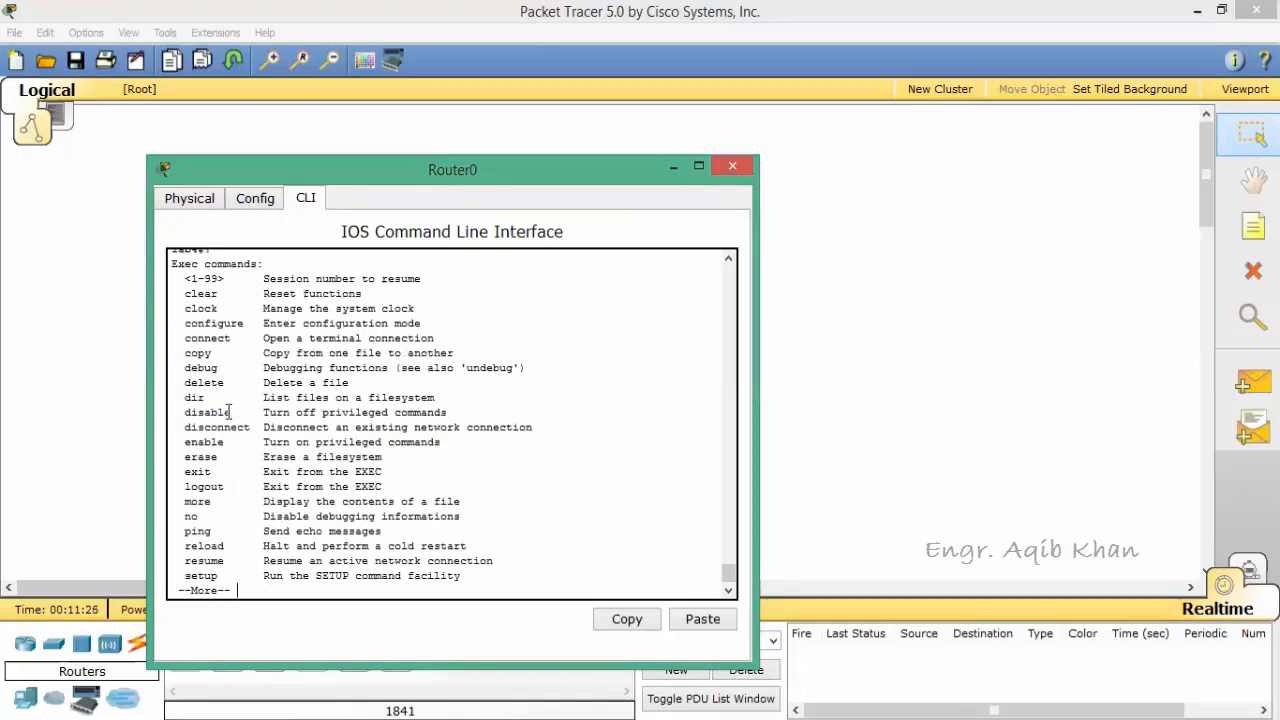
key("Return")
key("Return")
key("Return")
key("Return")
key("Return")
key("Return")
key("Return")
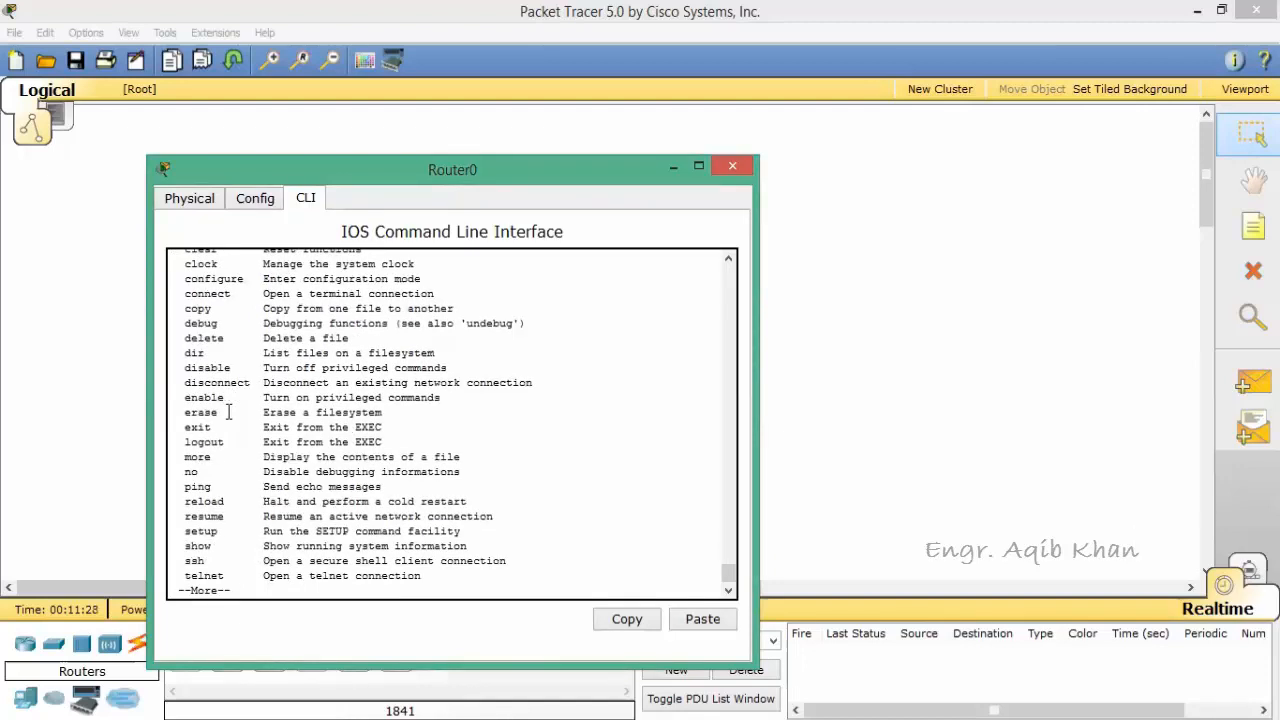
key("Return")
key("Return")
key("Return")
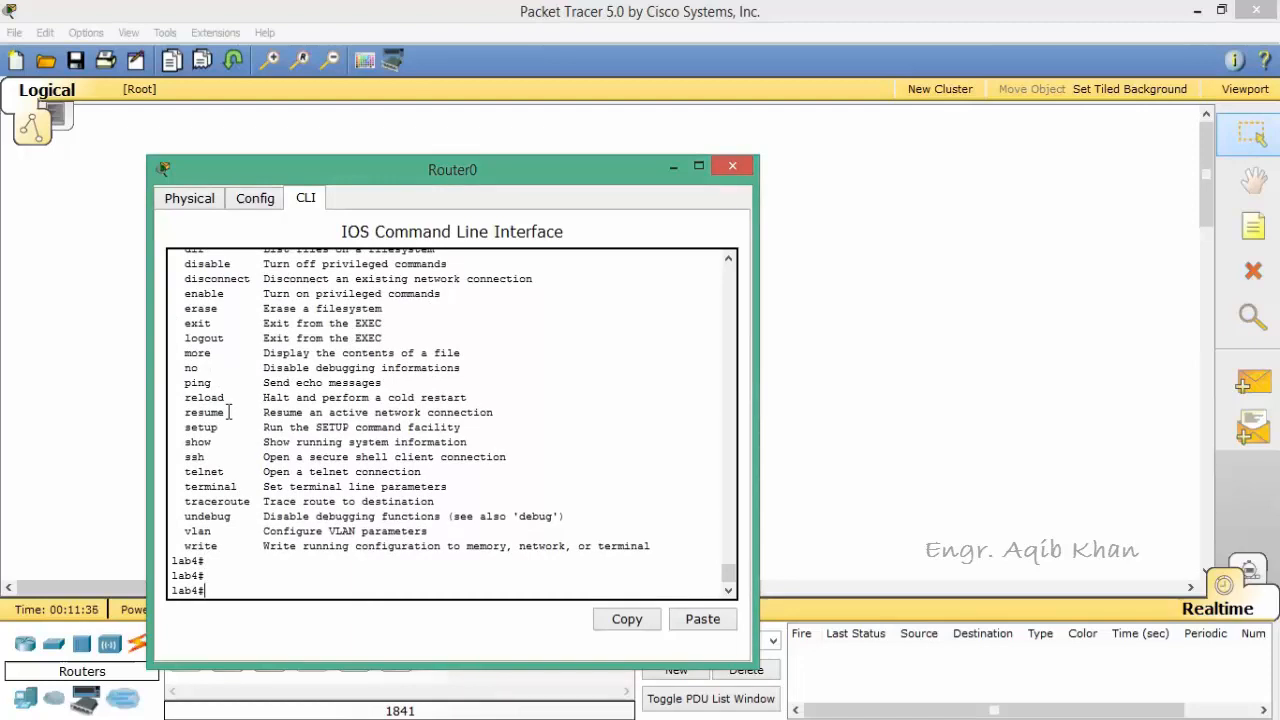
Step: Enter global configuration mode with the command configure terminal
type("configure term")
type("inal")
key("Return")
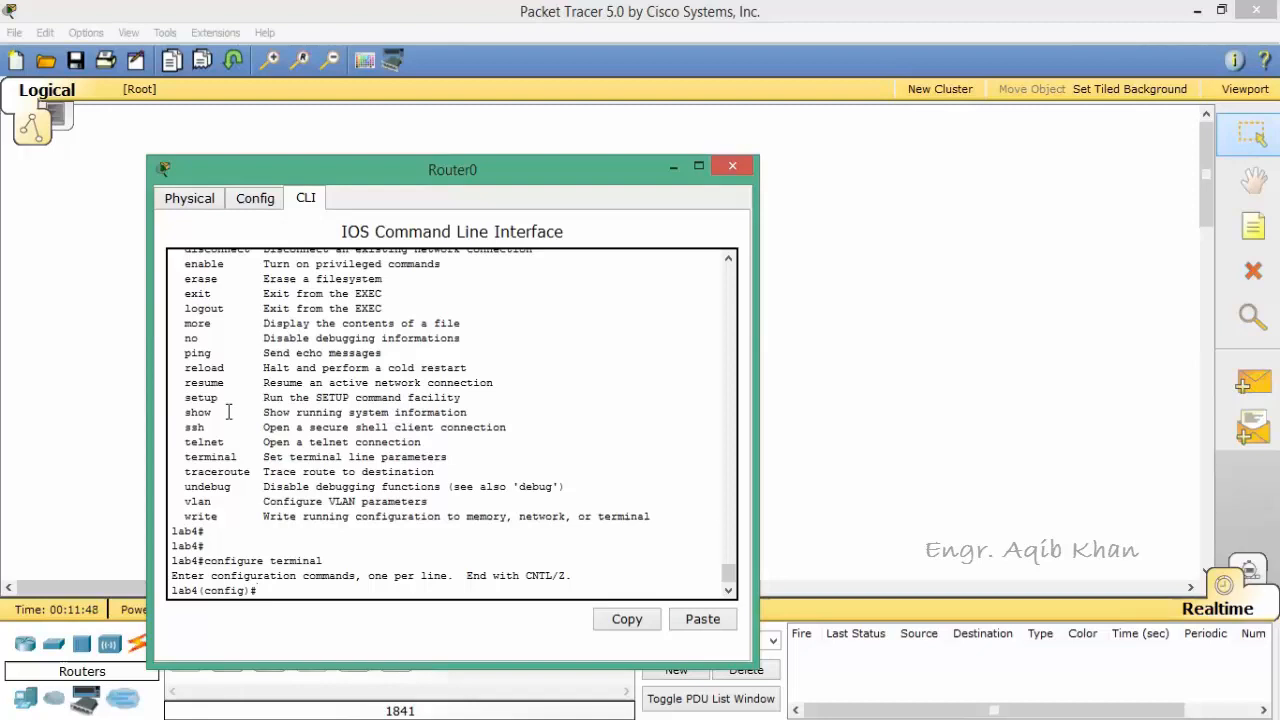
Step: List all global configuration commands with ?, page to the end, and exit back to privileged EXEC mode
type("?")
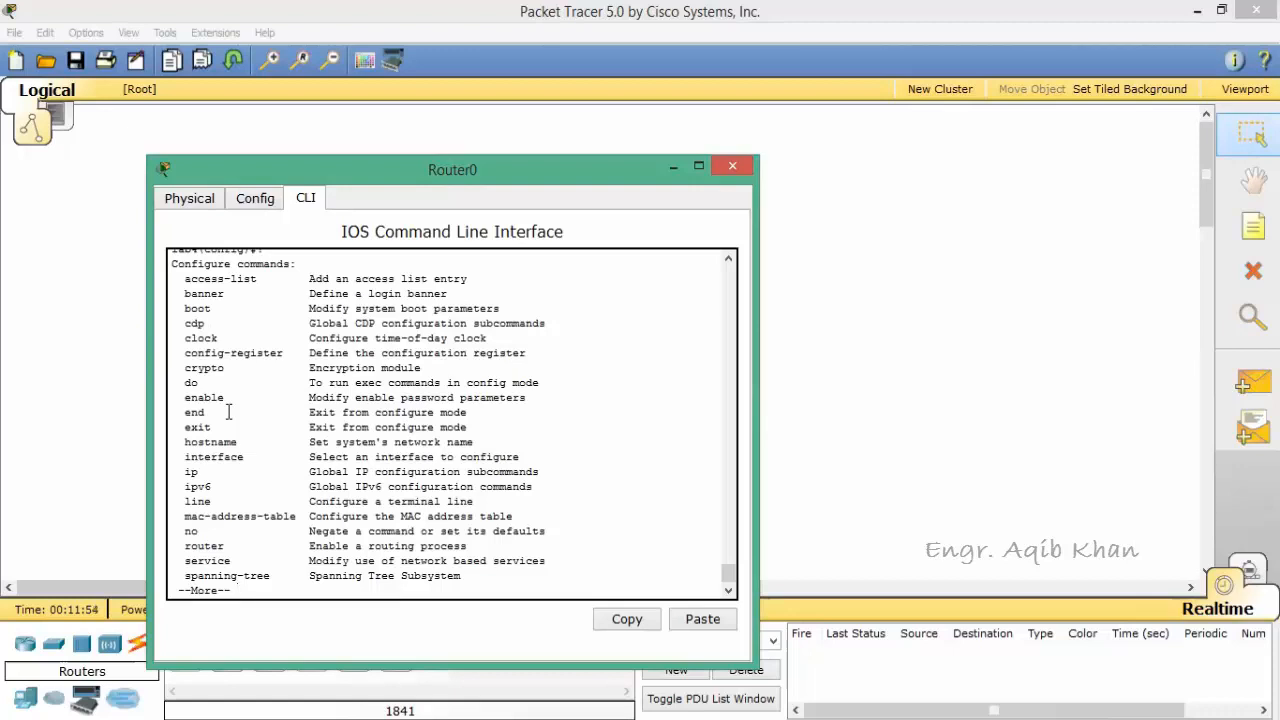
key("Return")
key("Return")
key("Return")
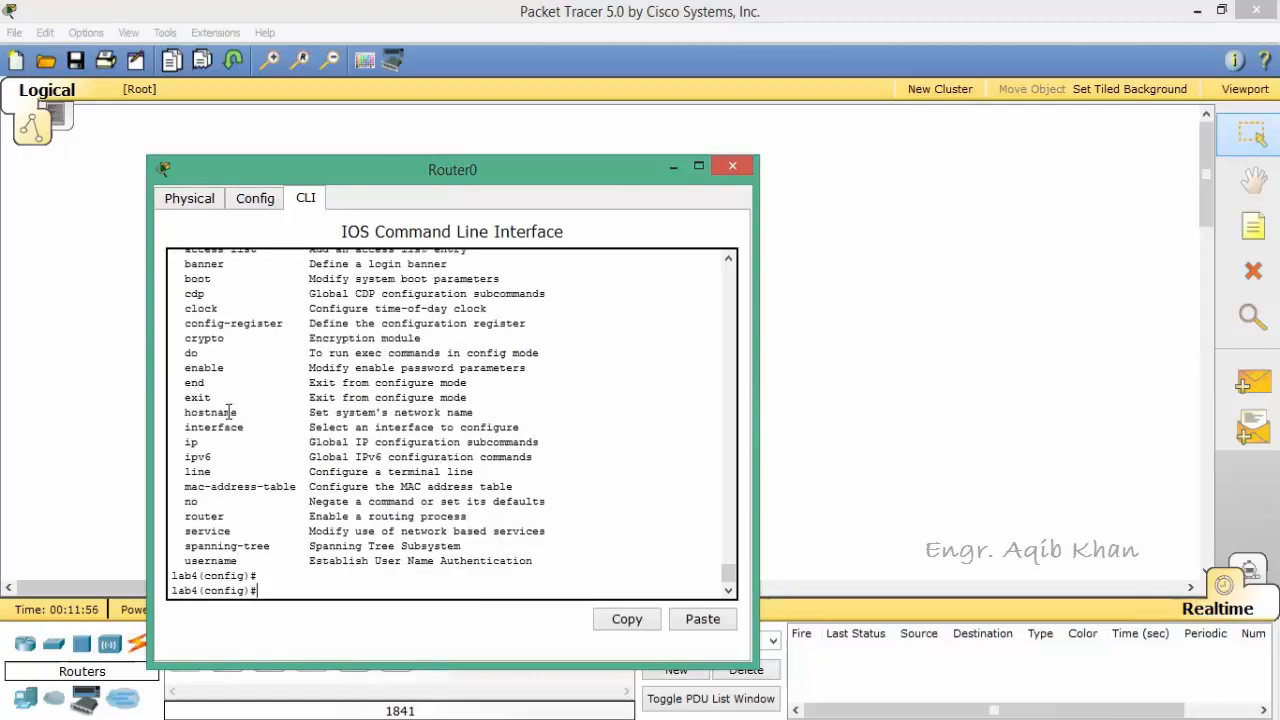
key("Return")
key("Return")
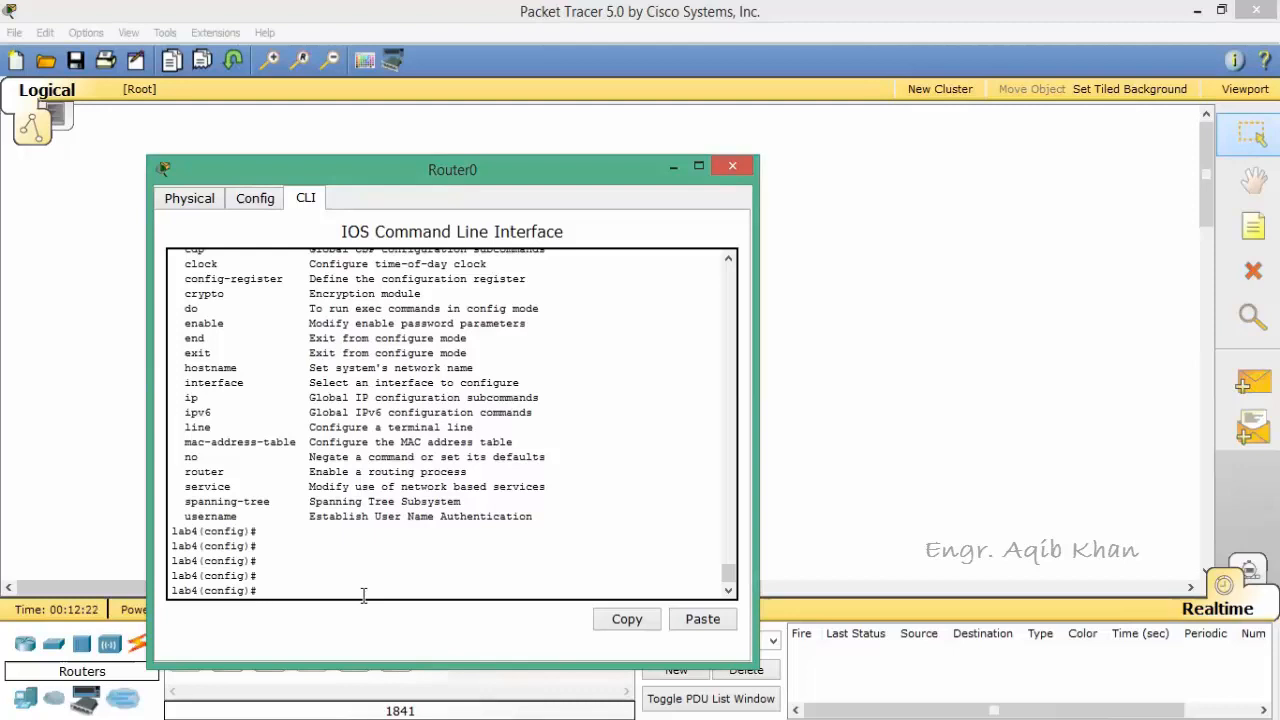
key("ctrl+z")
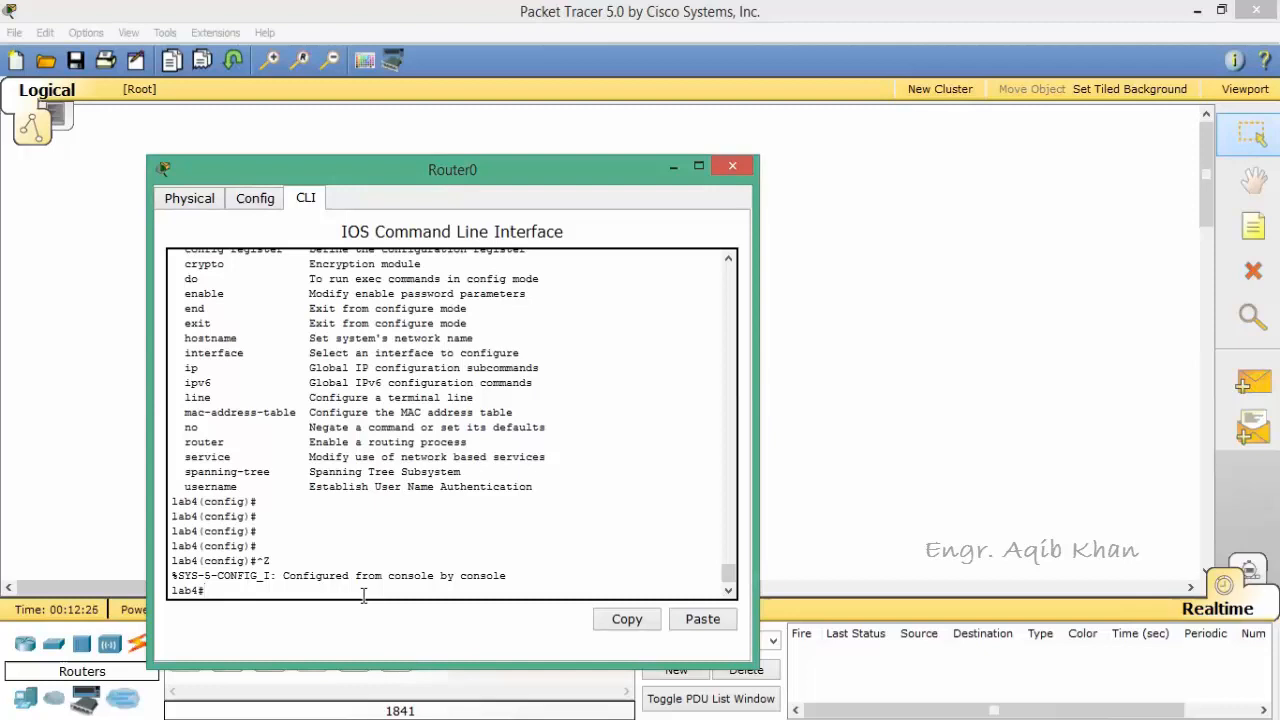
Step: List the options of the show command with show ? and page through them to the end
key("BackSpace")
type("show ?")
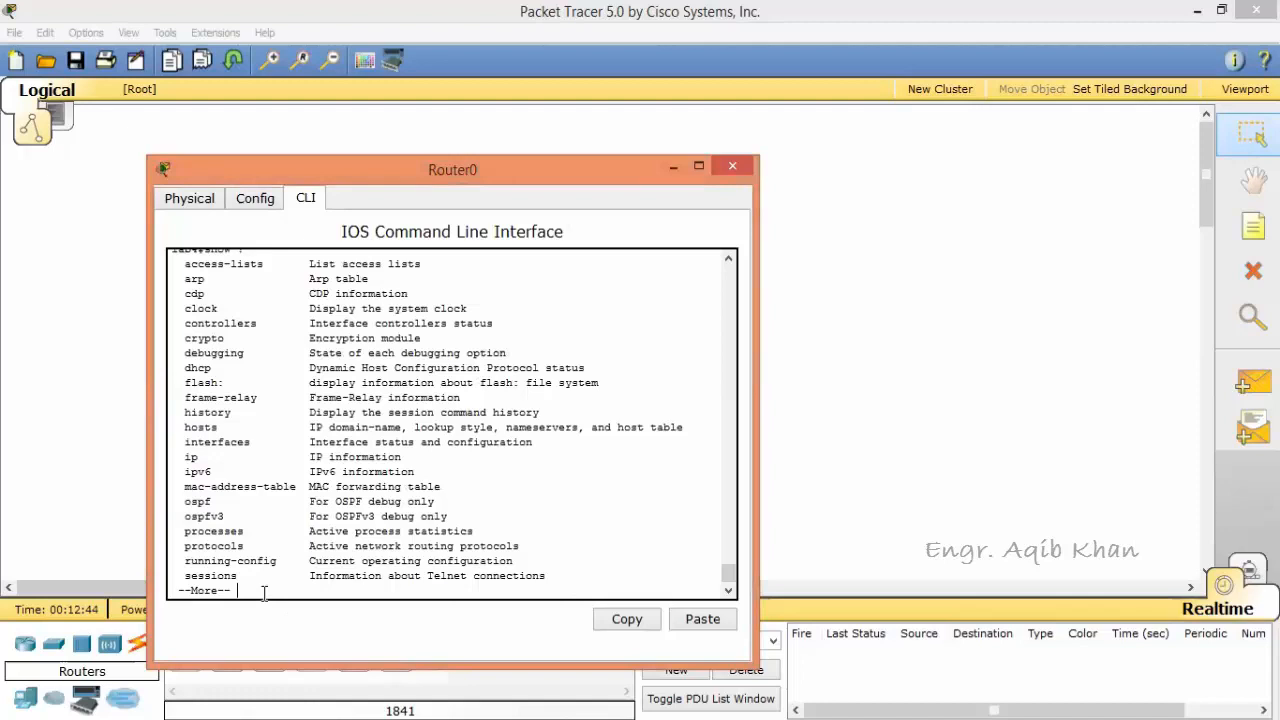
key("Return")
key("Return")
key("Return")
key("Return")
key("Return")
key("Return")
key("Return")
key("Return")
key("Return")
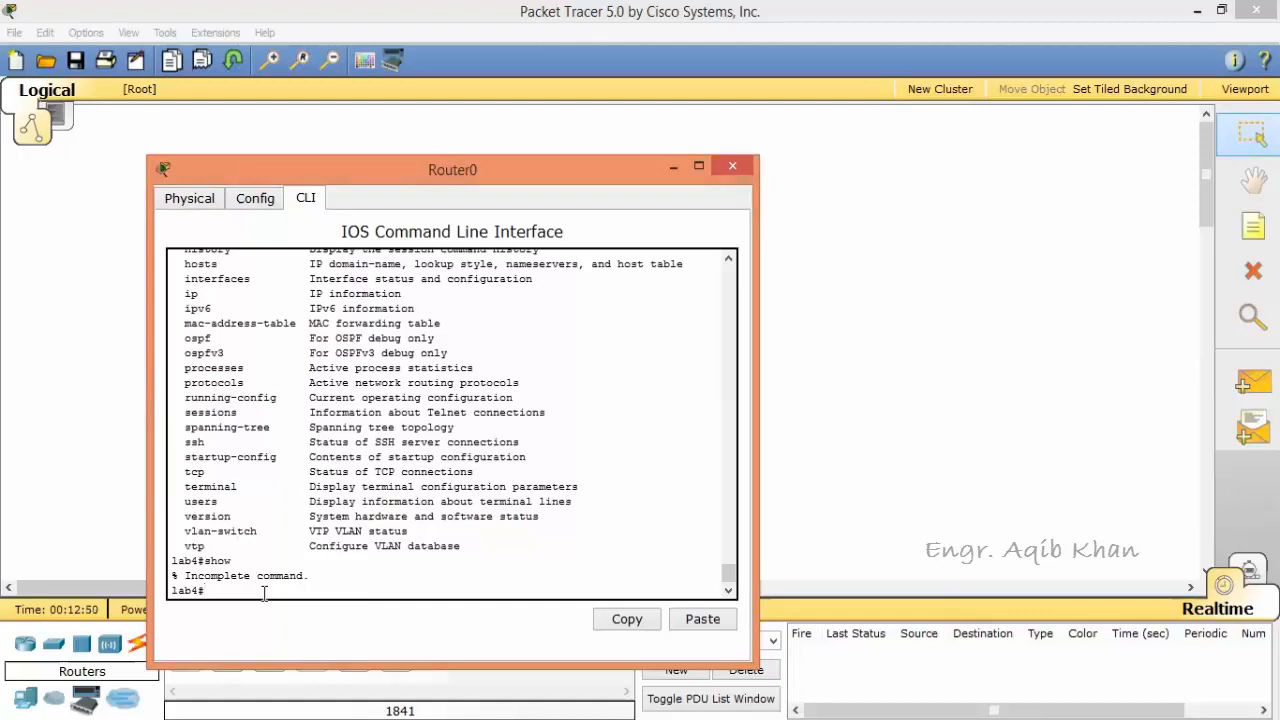
Step: Display the router's system time with the command show clock
type("show clock")
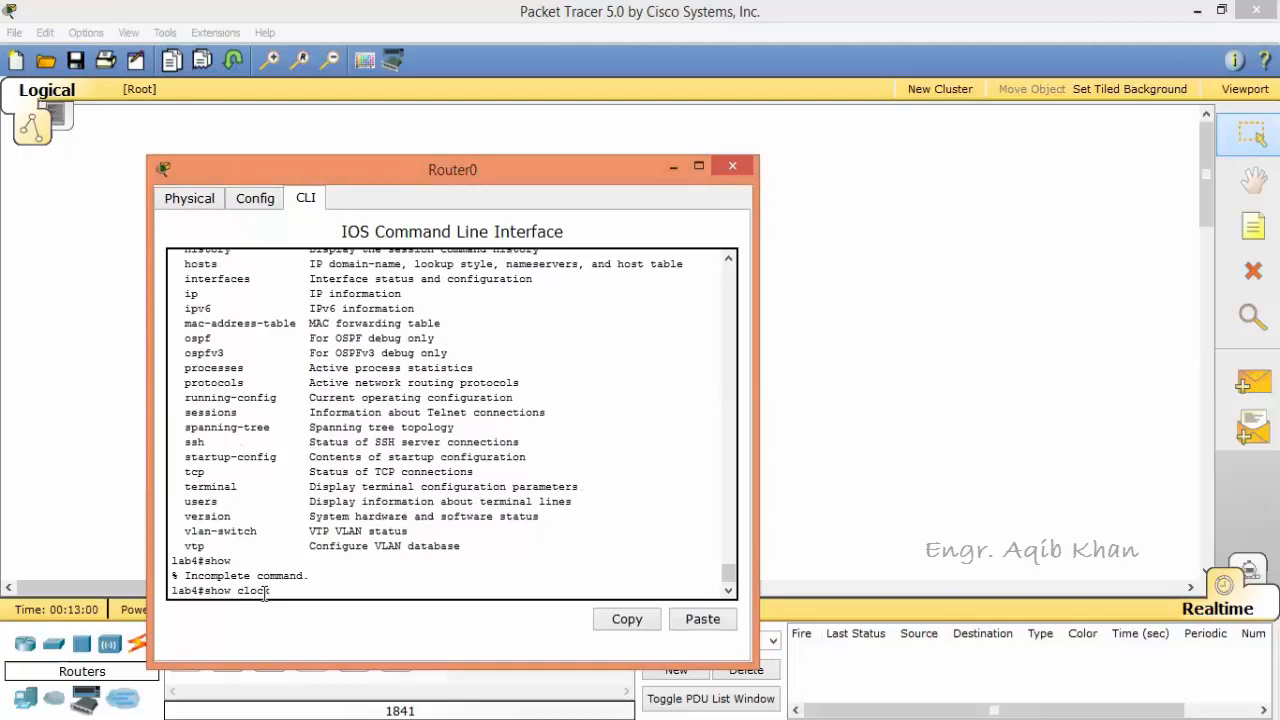
key("Return")
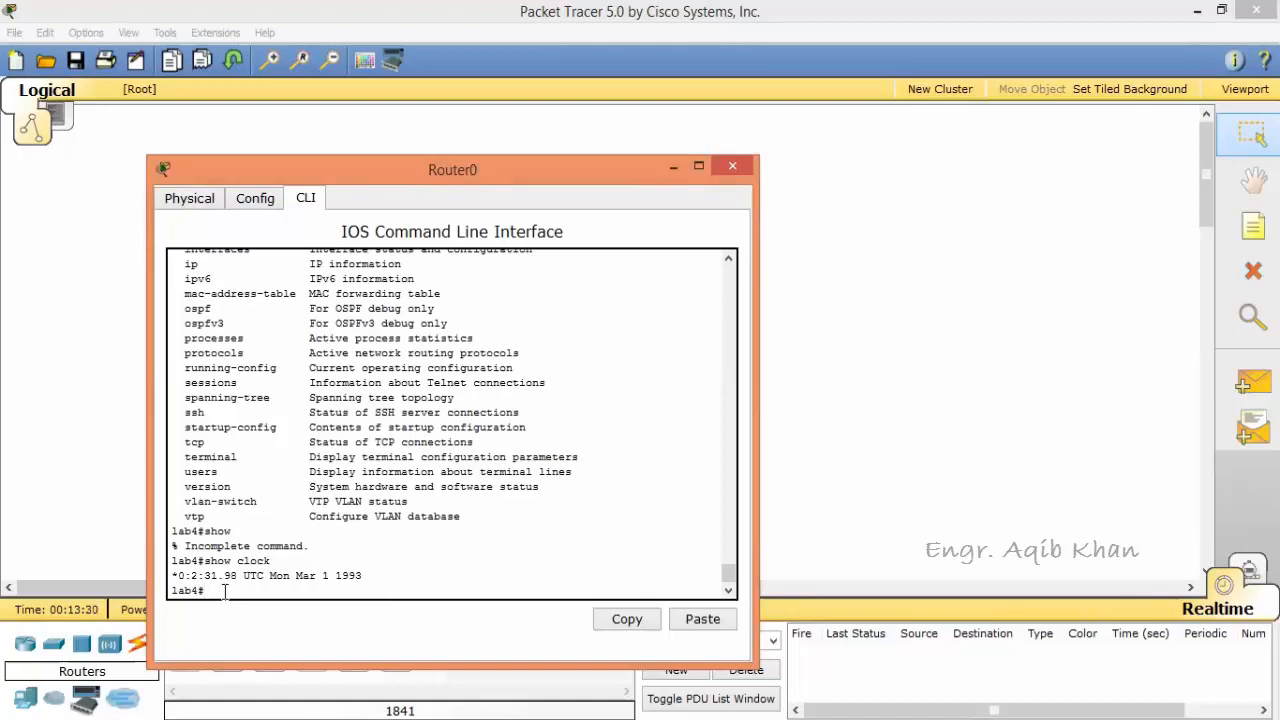
Step: Bring up the ? help for privileged EXEC mode again and page through its whole command list
type("?")
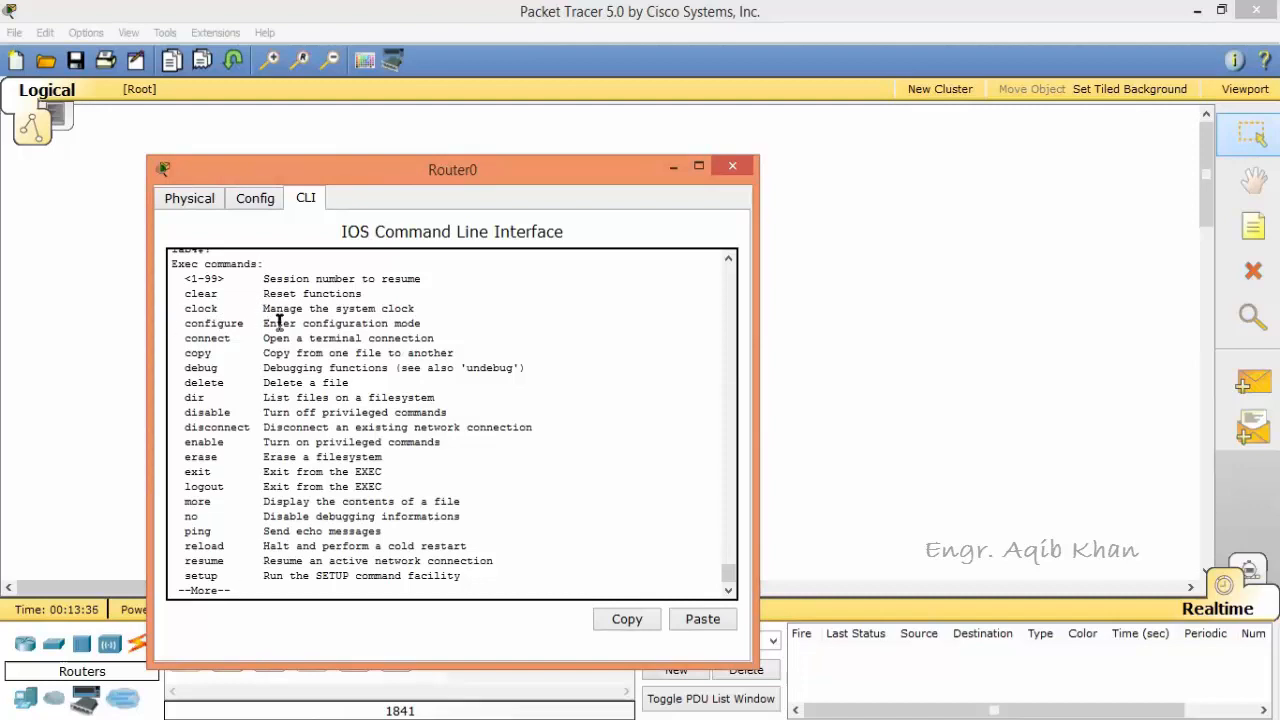
key("Return")
key("Return")
key("Return")
key("Return")
key("Return")
key("Return")
key("Return")
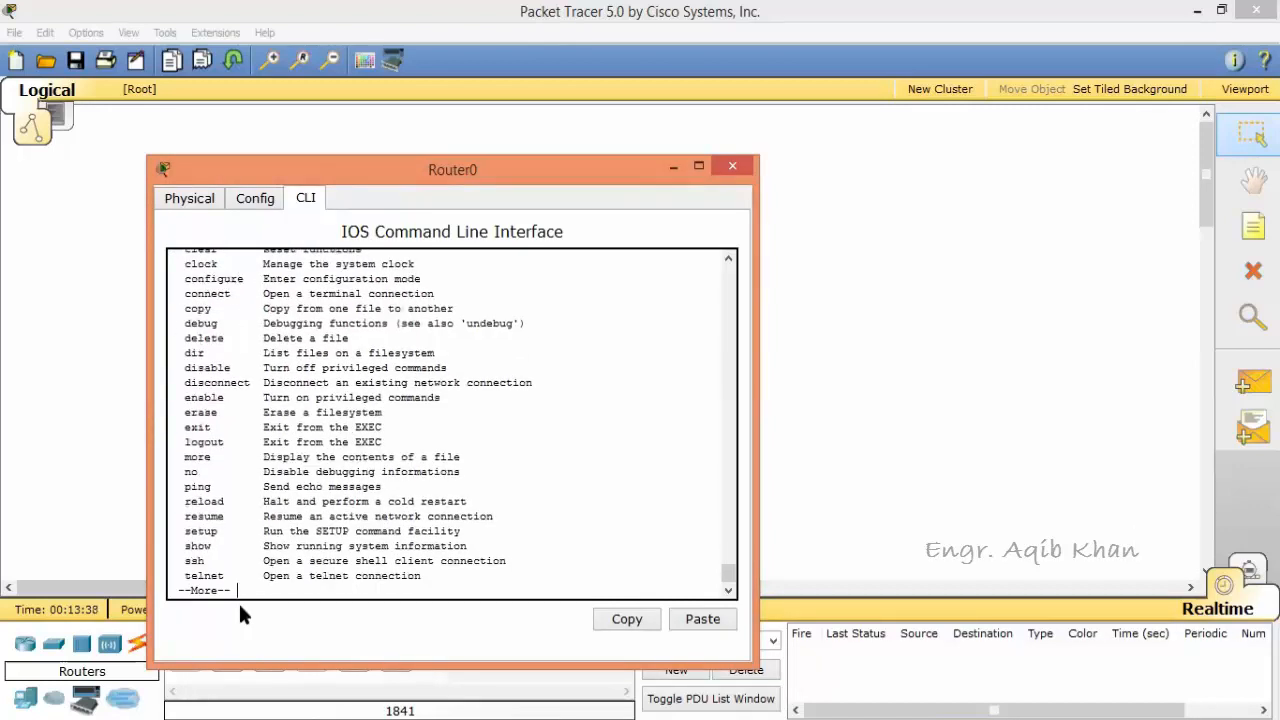
key("Return")
key("Return")
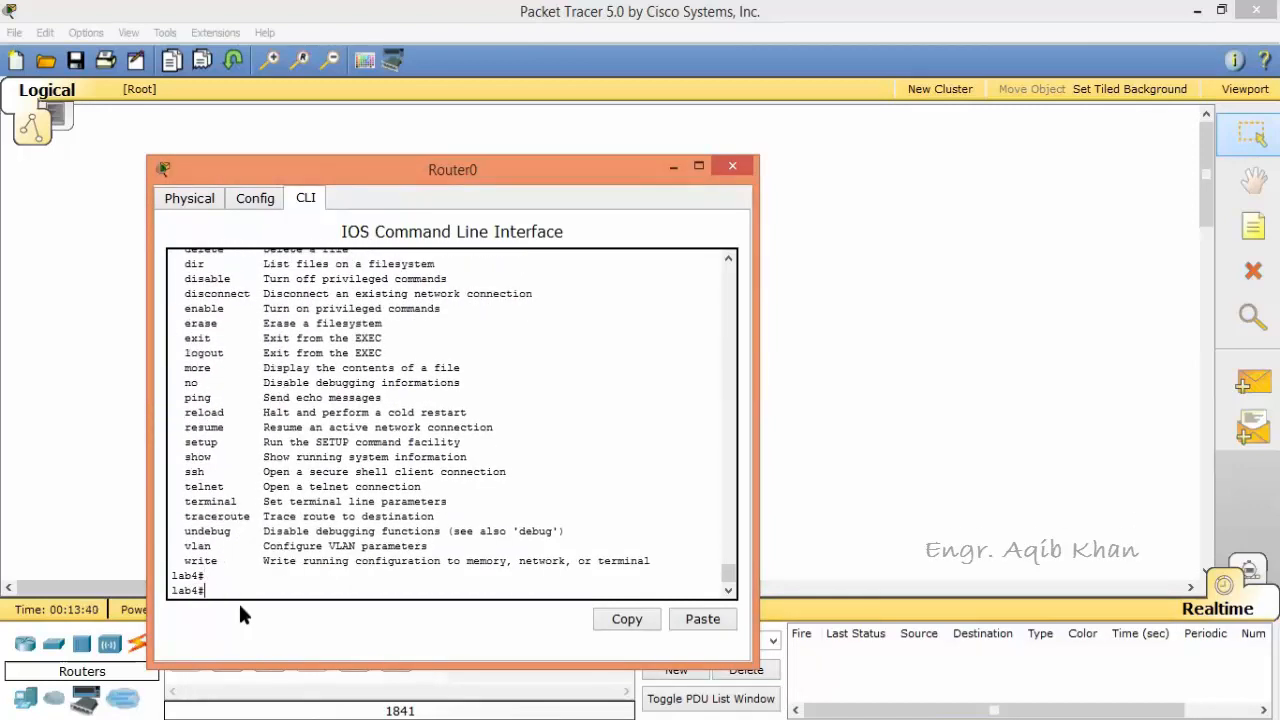
Step: Look up the syntax of the clock command with clock ? and clock set ?
type("clock ?")
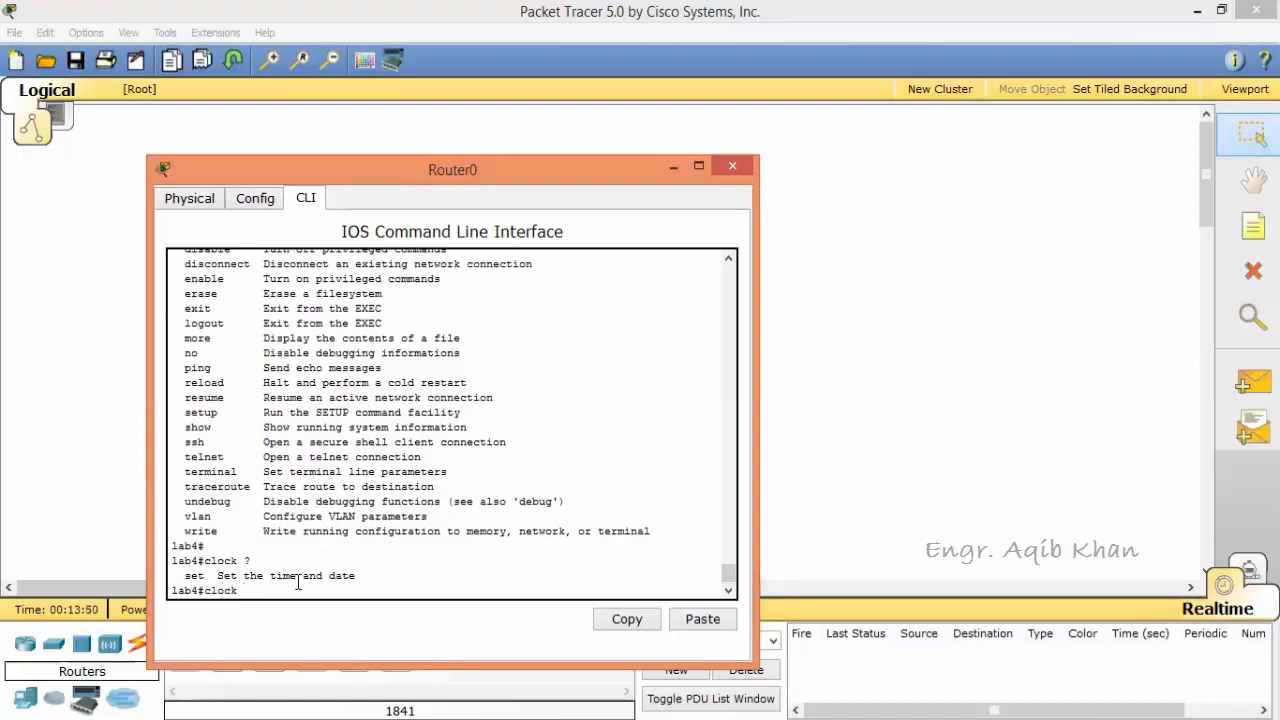
type("set ?")
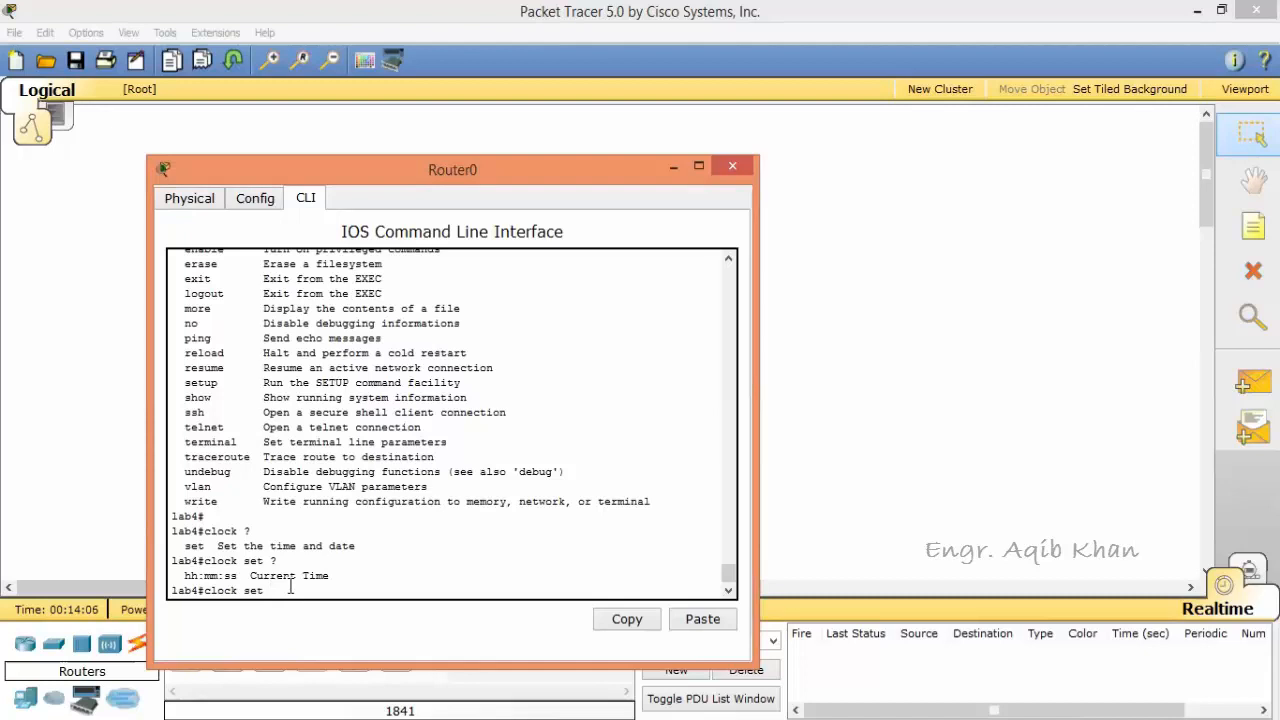
Step: Try 9;31;30 as the clock set time and query the next argument with ?
type("9:30:30 ")
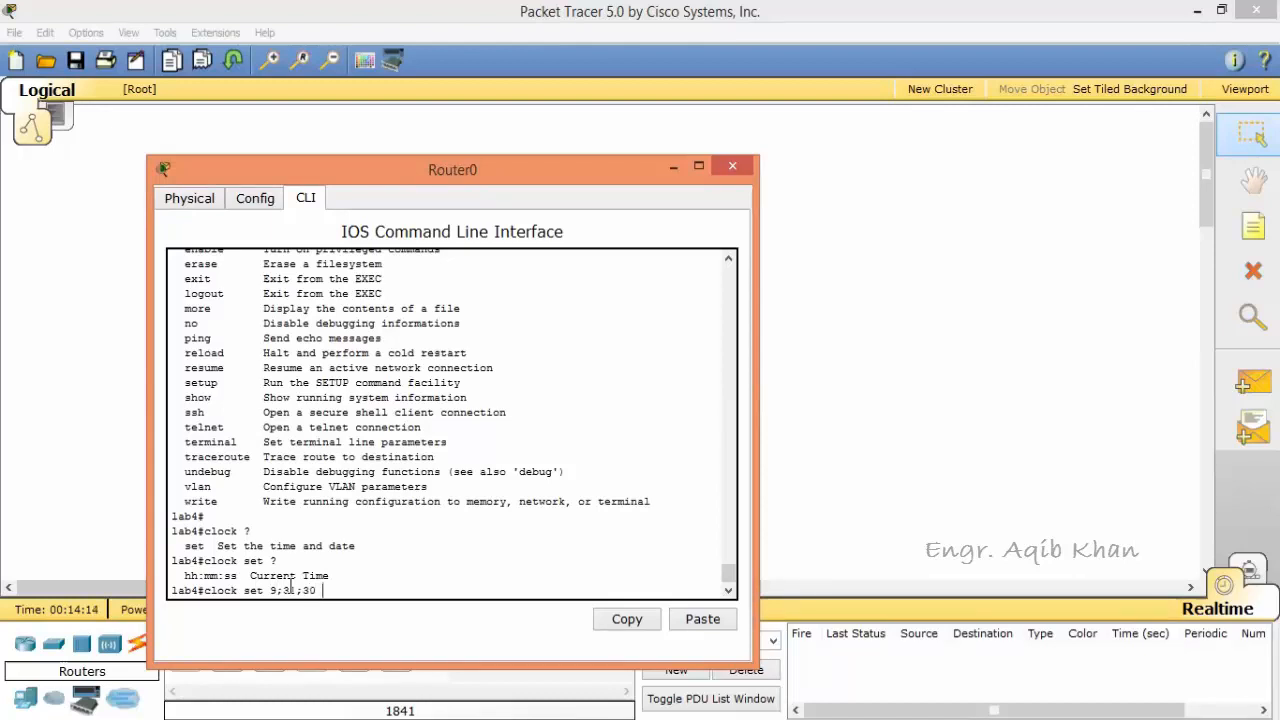
type("?")
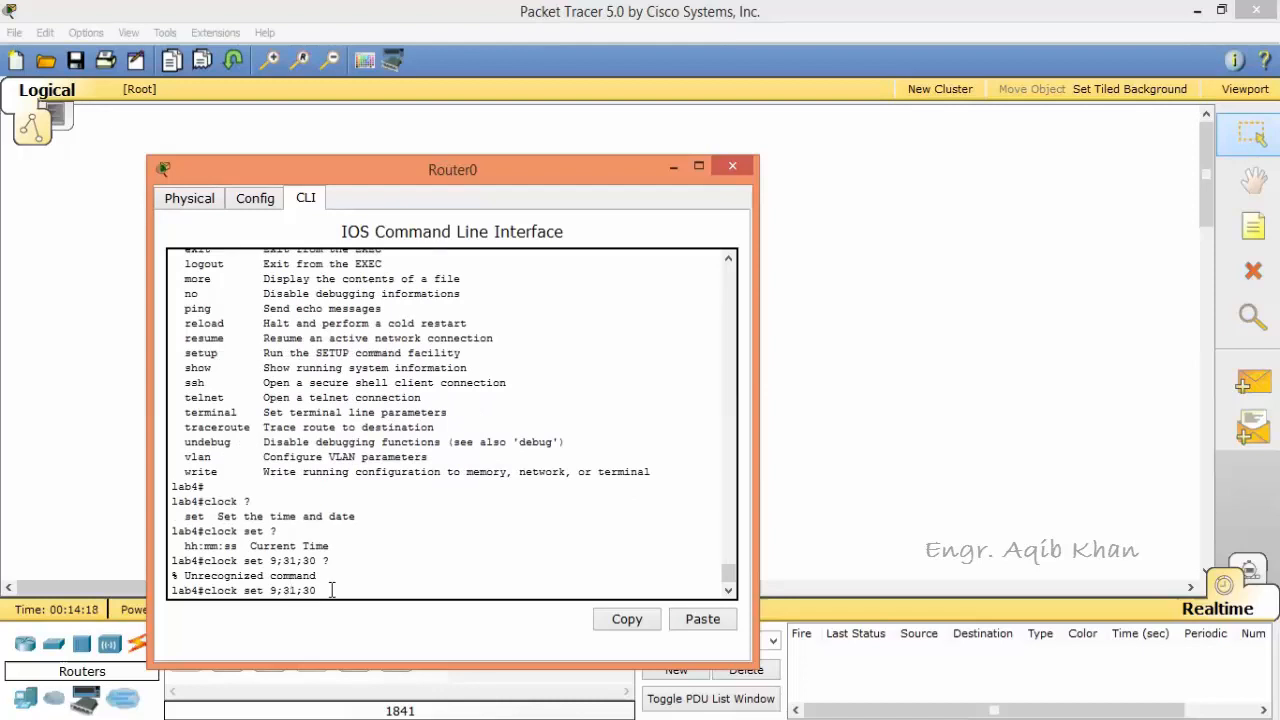
Step: Correct the clock set time to 9:31:45 and query the next argument with ?
key("BackSpace")
key("BackSpace")
key("BackSpace")
key("BackSpace")
key("BackSpace")
key("BackSpace")
type(":")
type("31")
type(":")
type("45 ")
type("?")
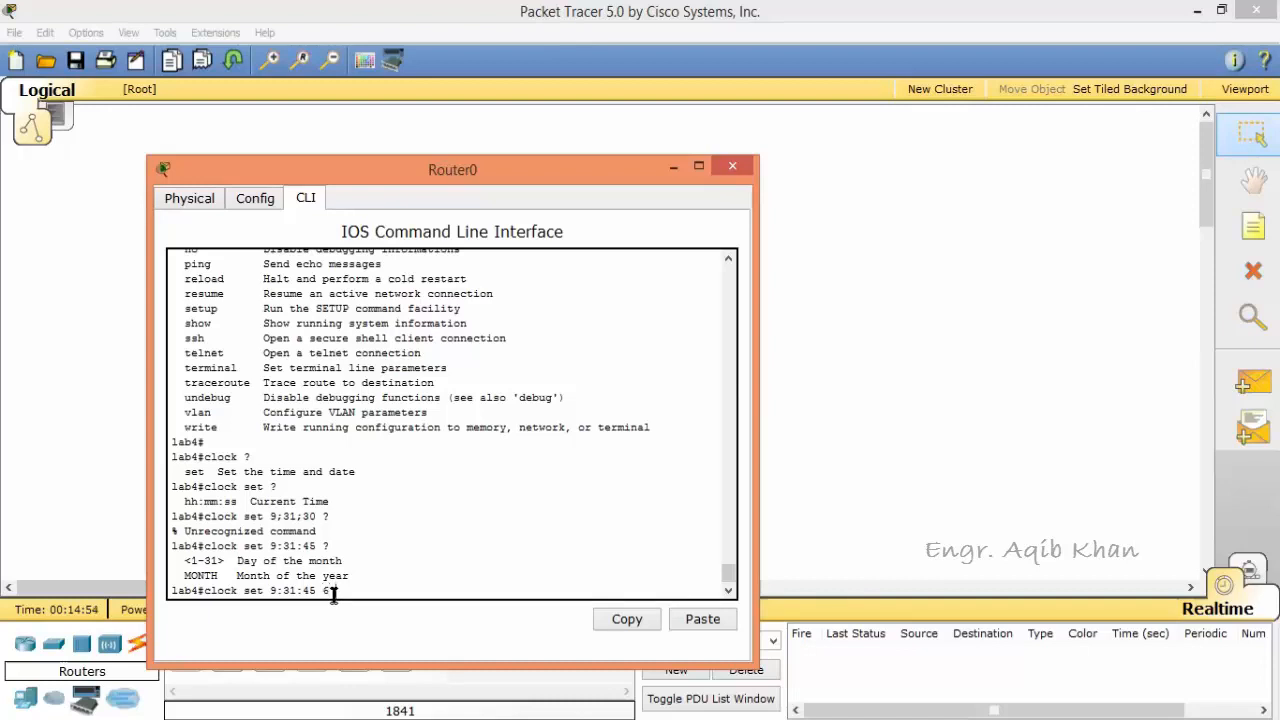
Step: Complete and run the clock set command with the date 6 oct 2020, checking each date argument with ?
type("?")
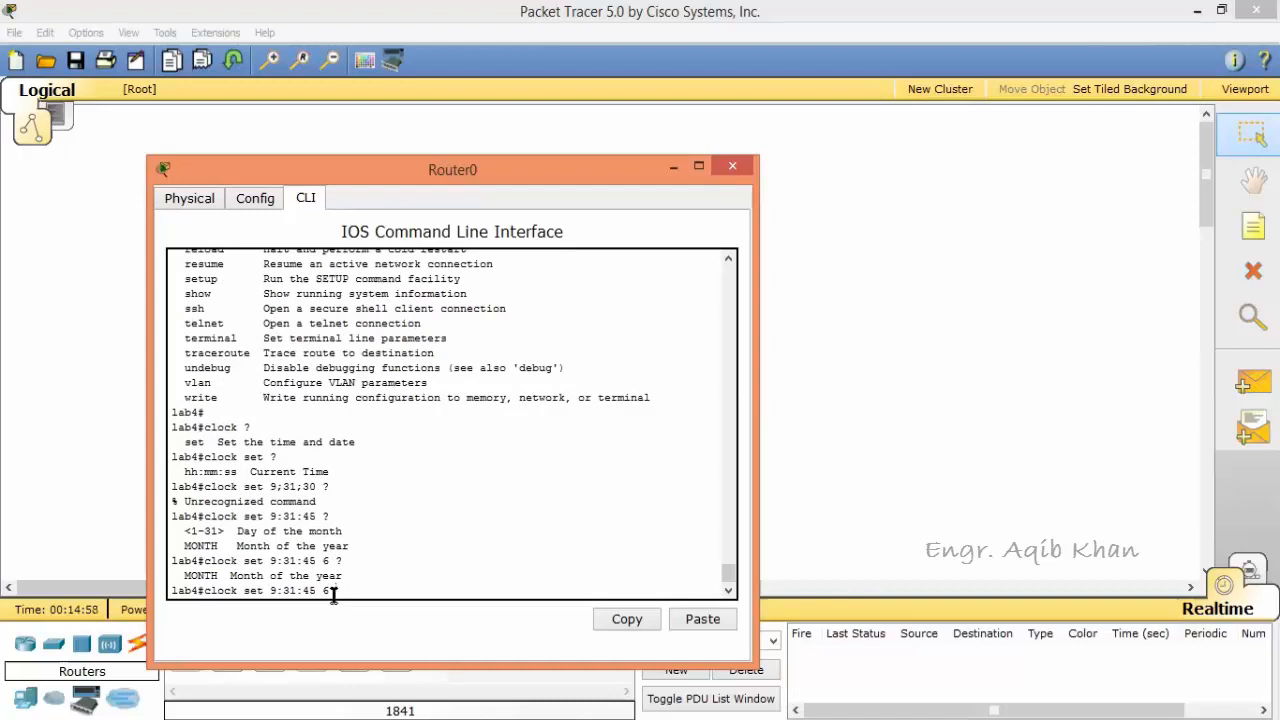
type("oct ?")
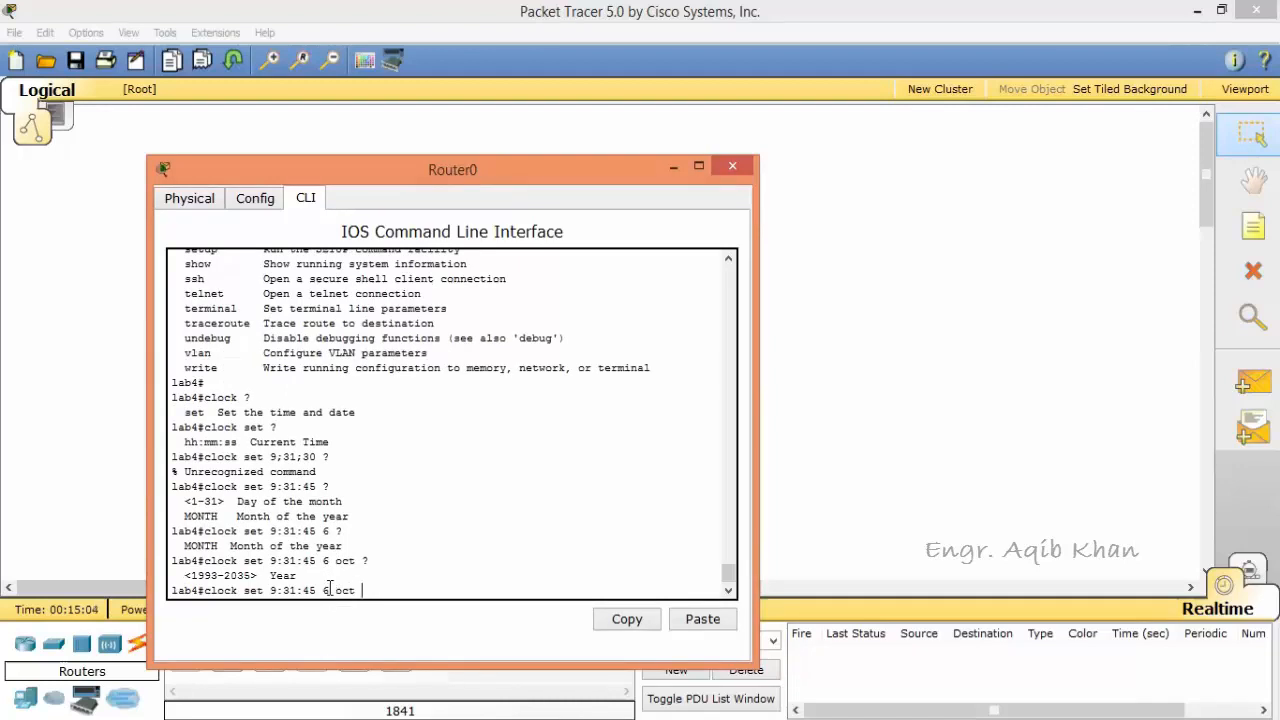
type("2020")
key("Return")
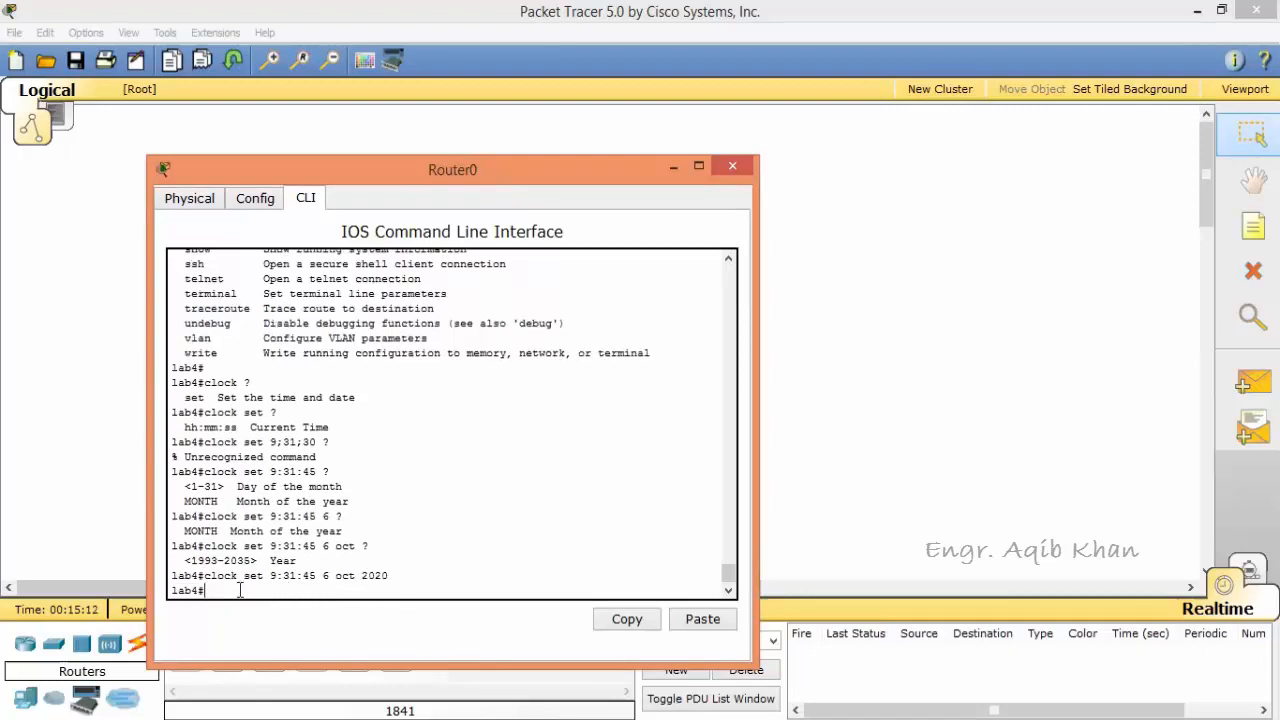
Step: Recall the show clock command and run it to check the router's time and date
key("Up")
key("Up")
key("Return")
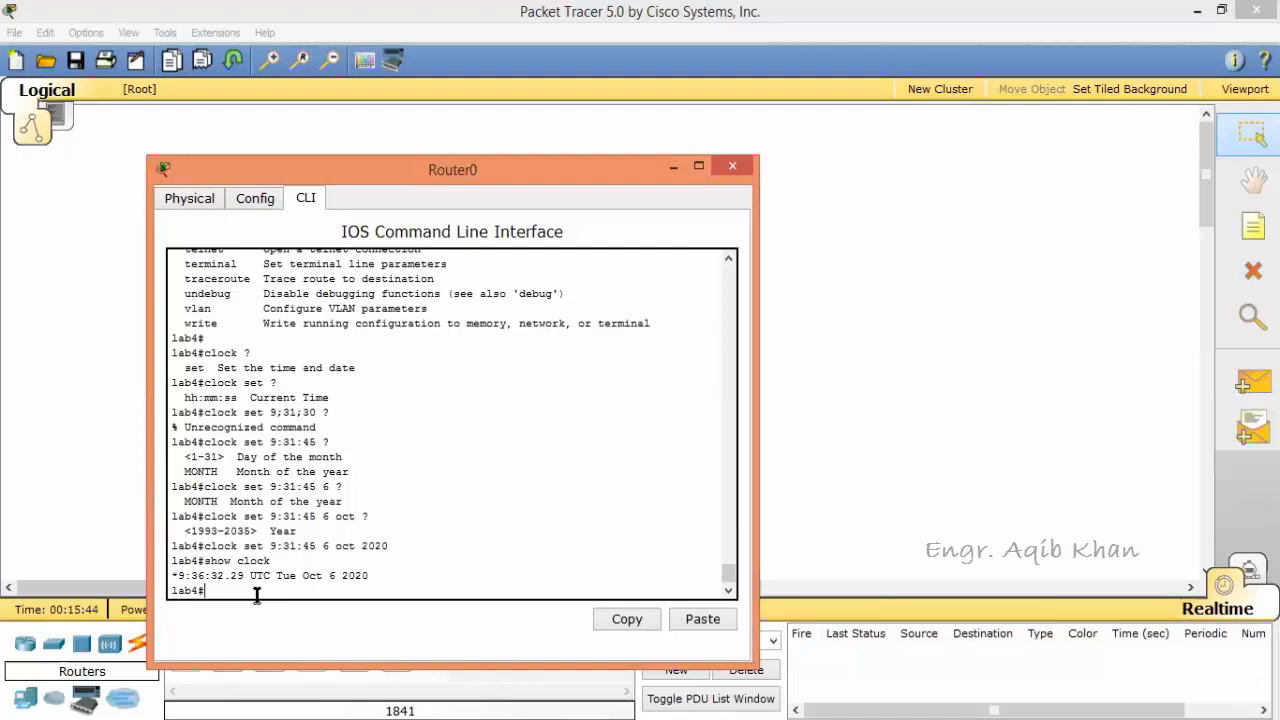
Step: Display the session's command history with show history
type("show history")
key("Return")
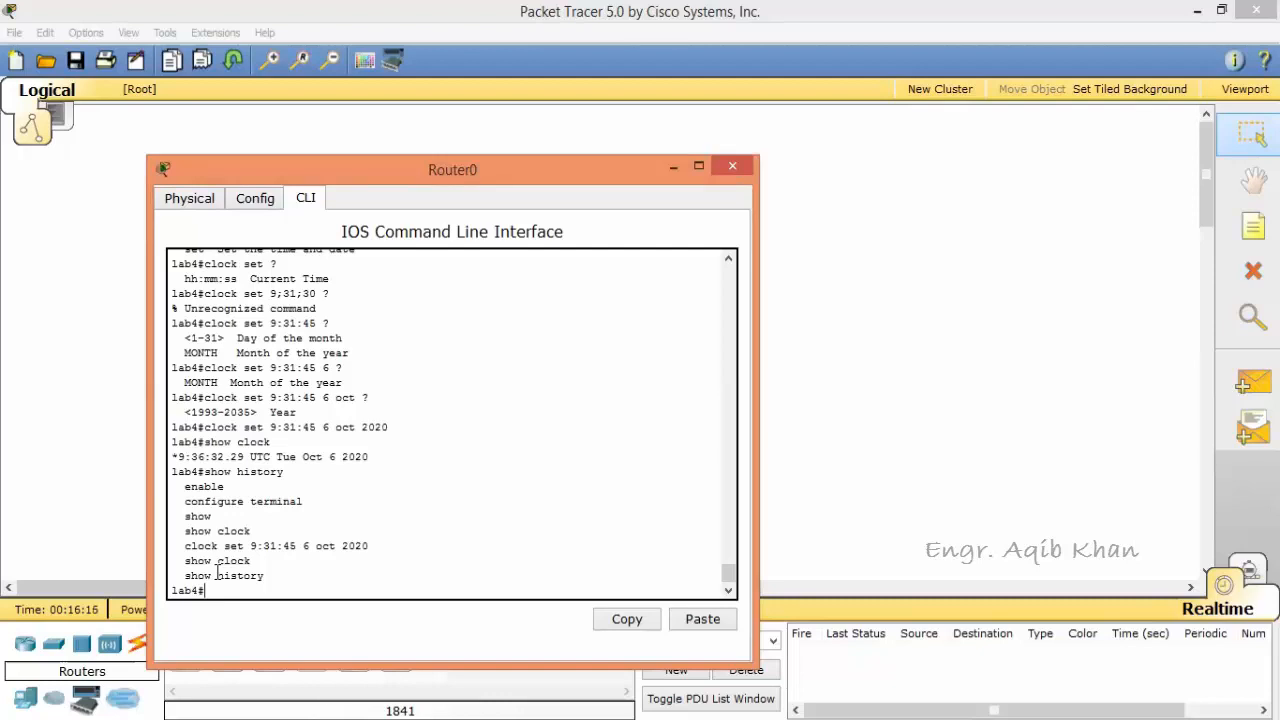
Step: Review the console output backwards through the clock commands and privileged EXEC command list to the earlier show clock
left_click(727, 261)
left_click(727, 261)
left_click(727, 261)
left_click(727, 261)
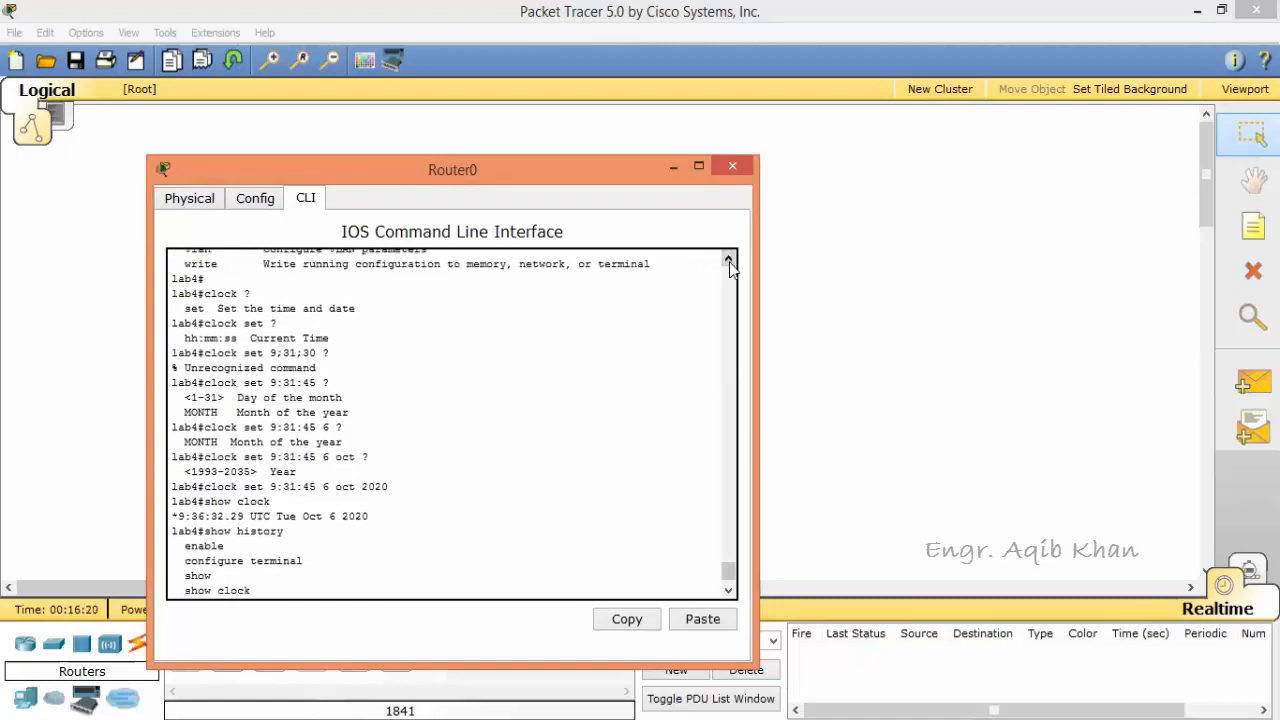
left_click(729, 261)
left_click(729, 261)
left_click(729, 261)
left_click(729, 261)
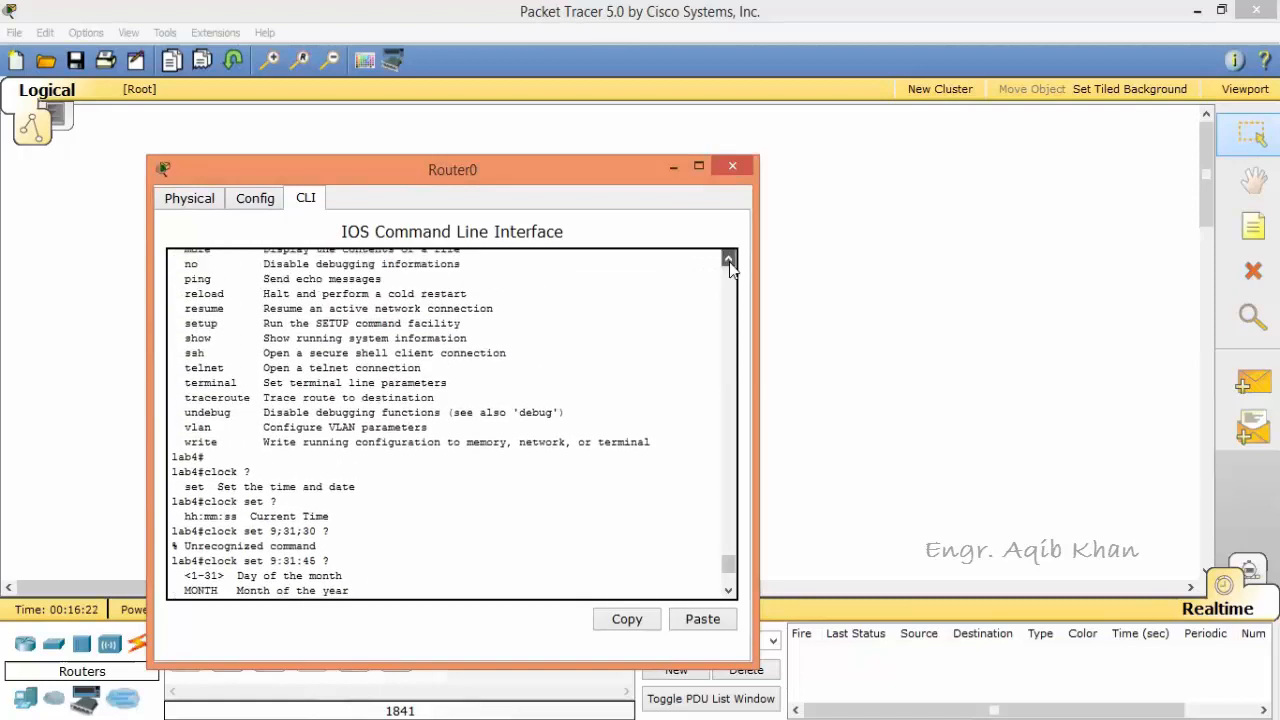
left_click(729, 261)
left_click(729, 261)
left_click(729, 261)
left_click(729, 261)
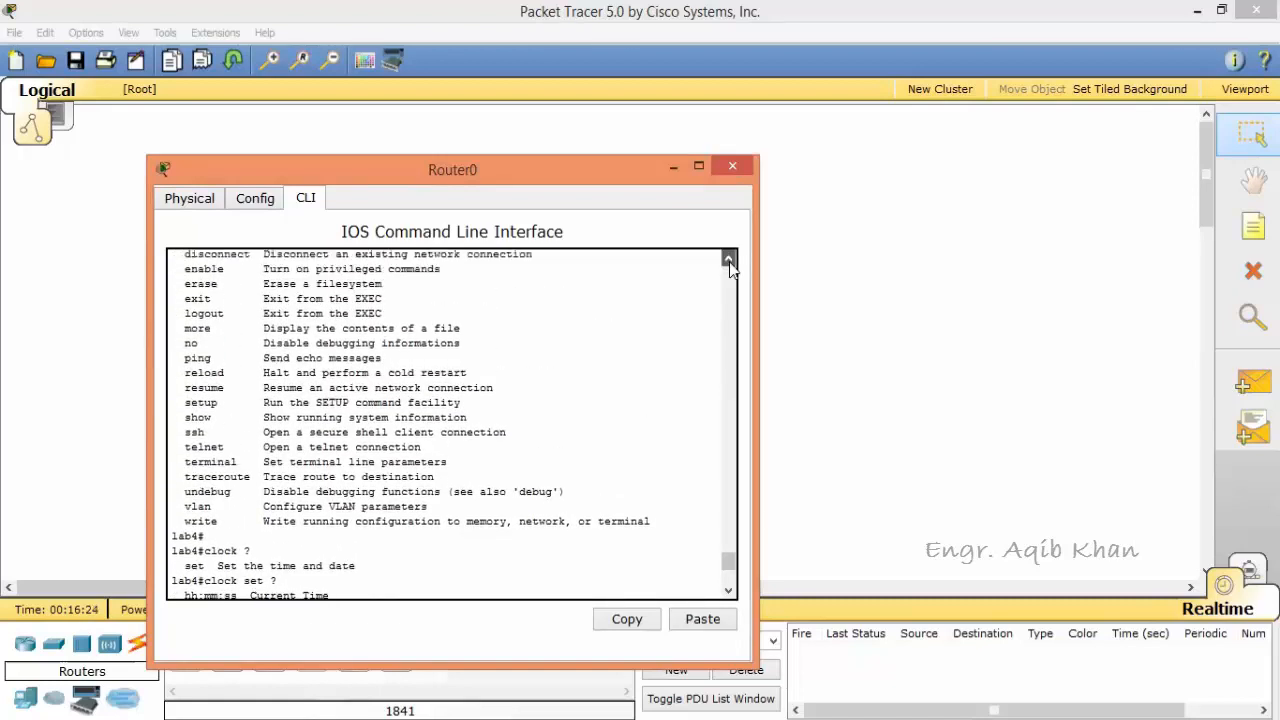
left_click(729, 261)
left_click(729, 261)
left_click(729, 261)
left_click(729, 261)
left_click(729, 261)
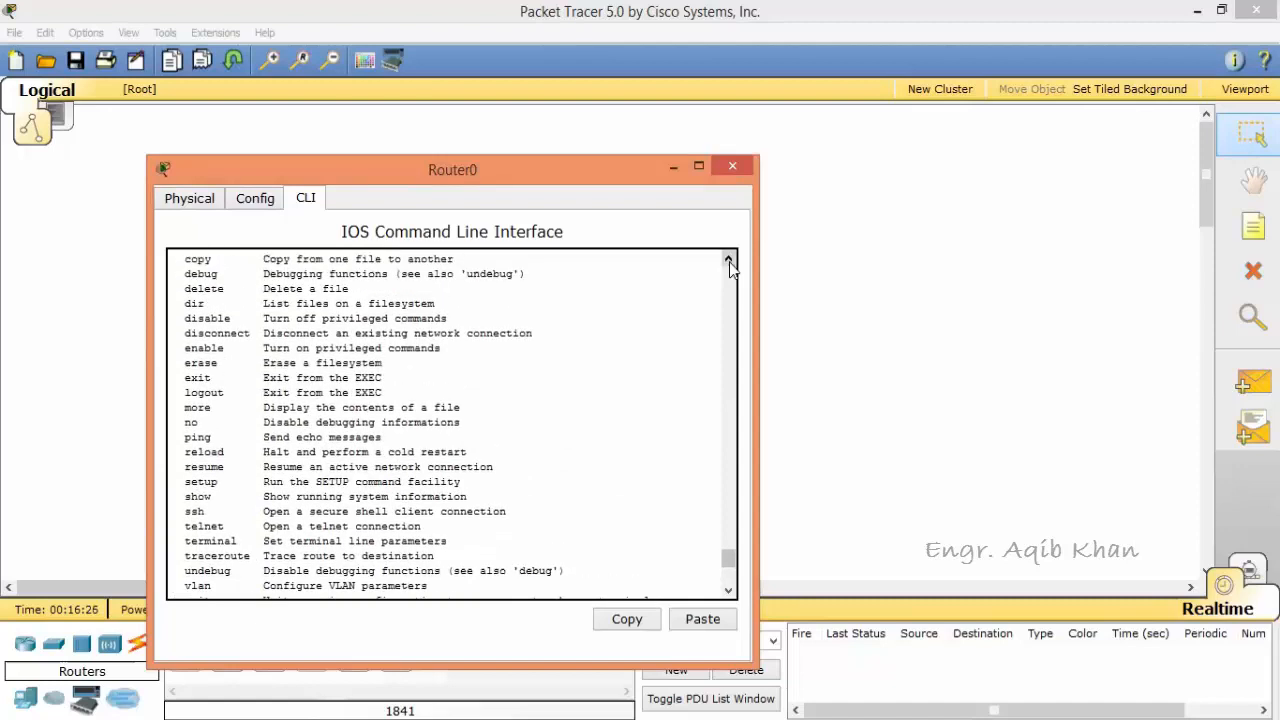
left_click(729, 261)
left_click(729, 261)
left_click(729, 261)
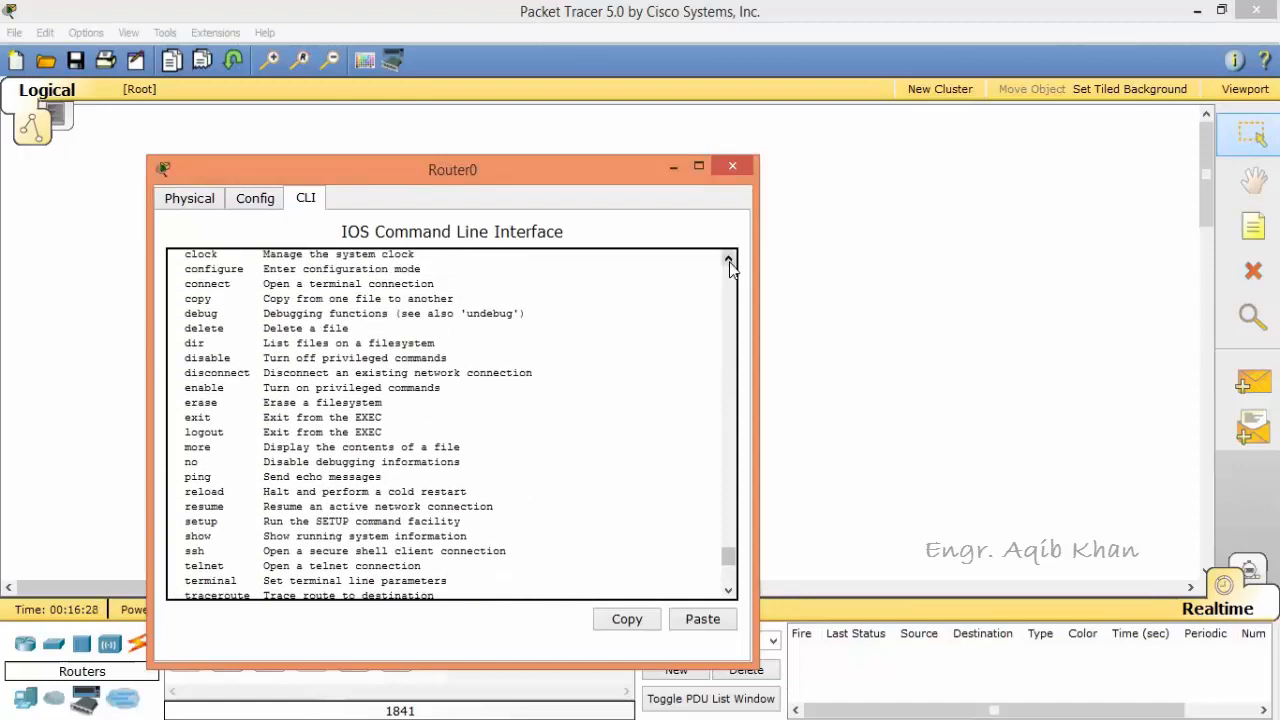
left_click(729, 261)
left_click(729, 261)
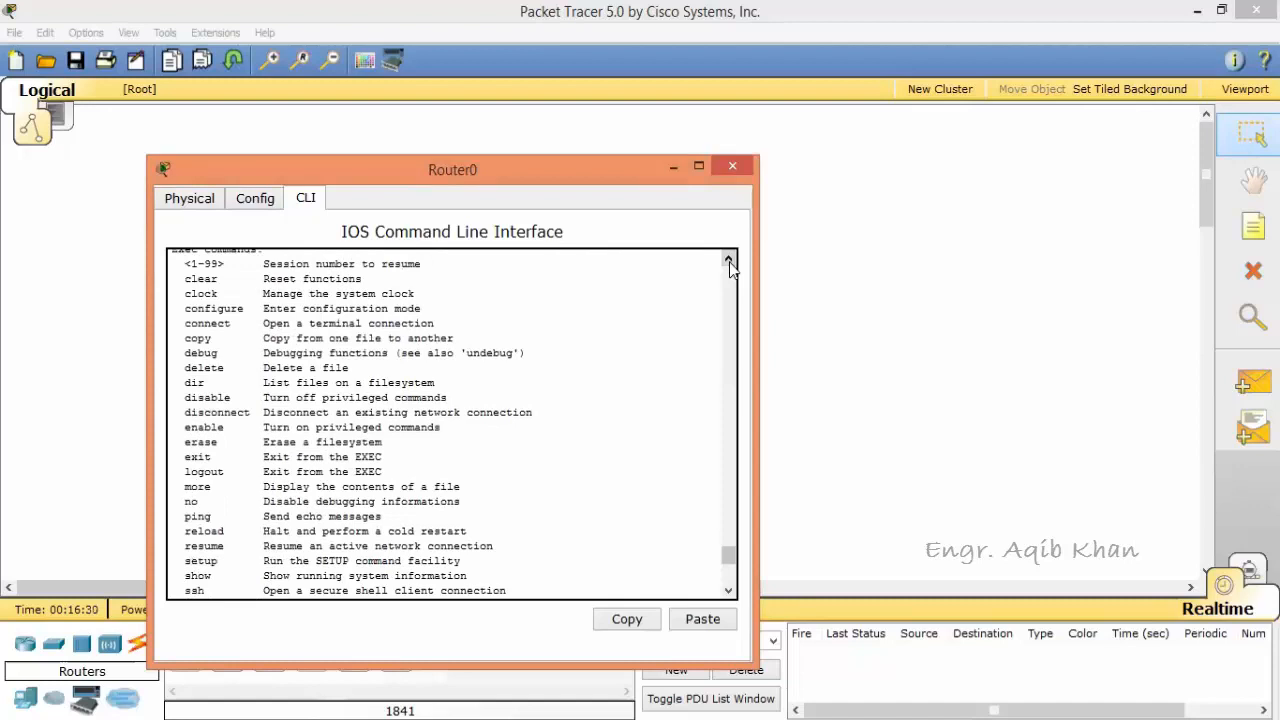
left_click(729, 261)
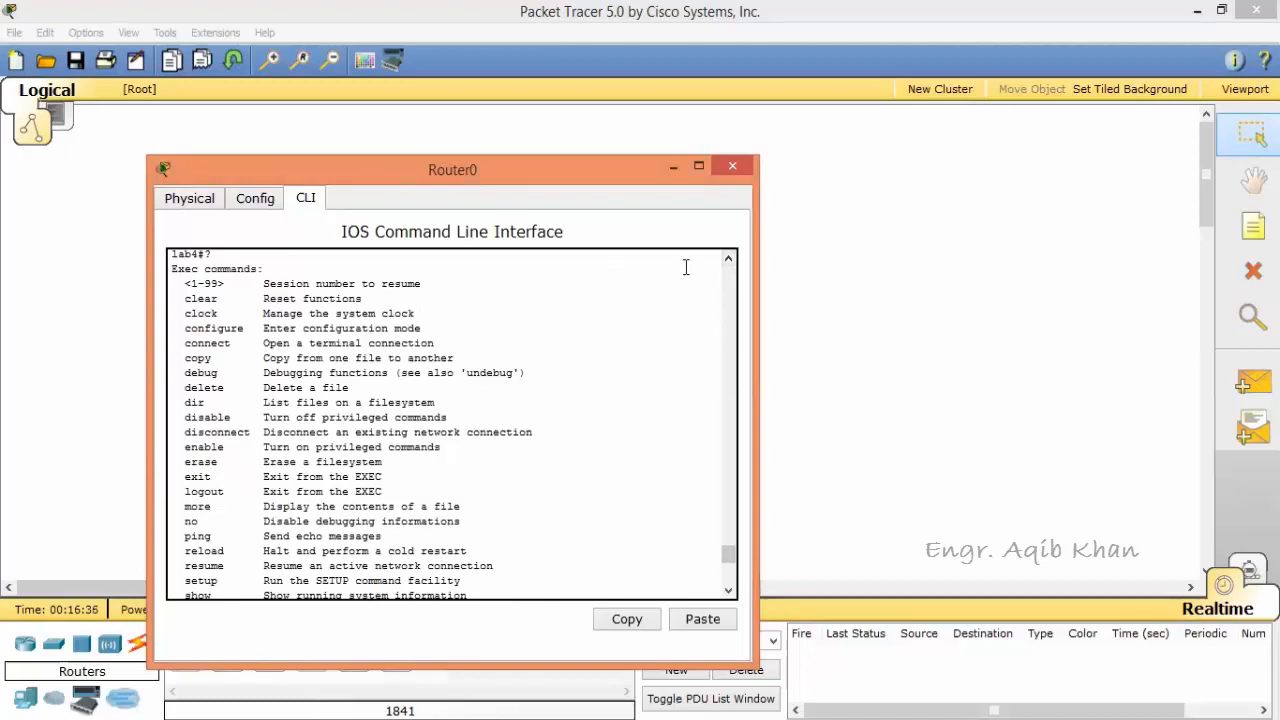
left_click(730, 261)
left_click(730, 261)
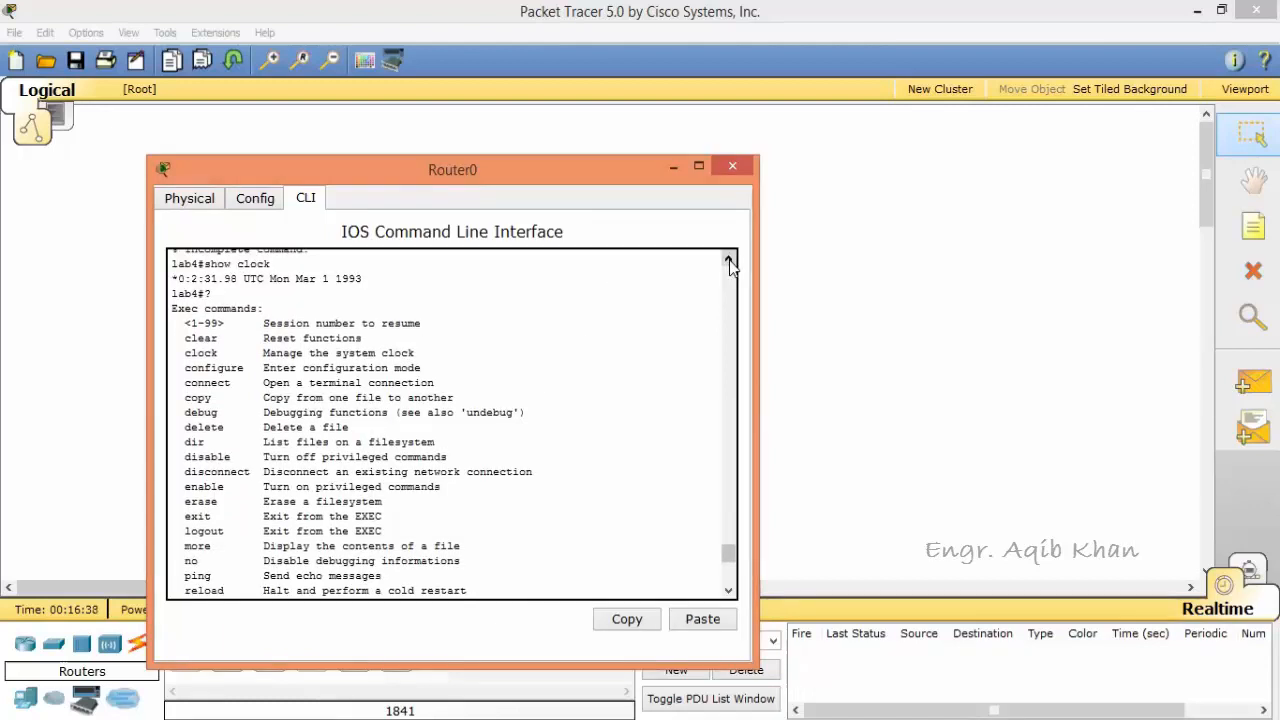
left_click(730, 261)
left_click(730, 261)
left_click(730, 261)
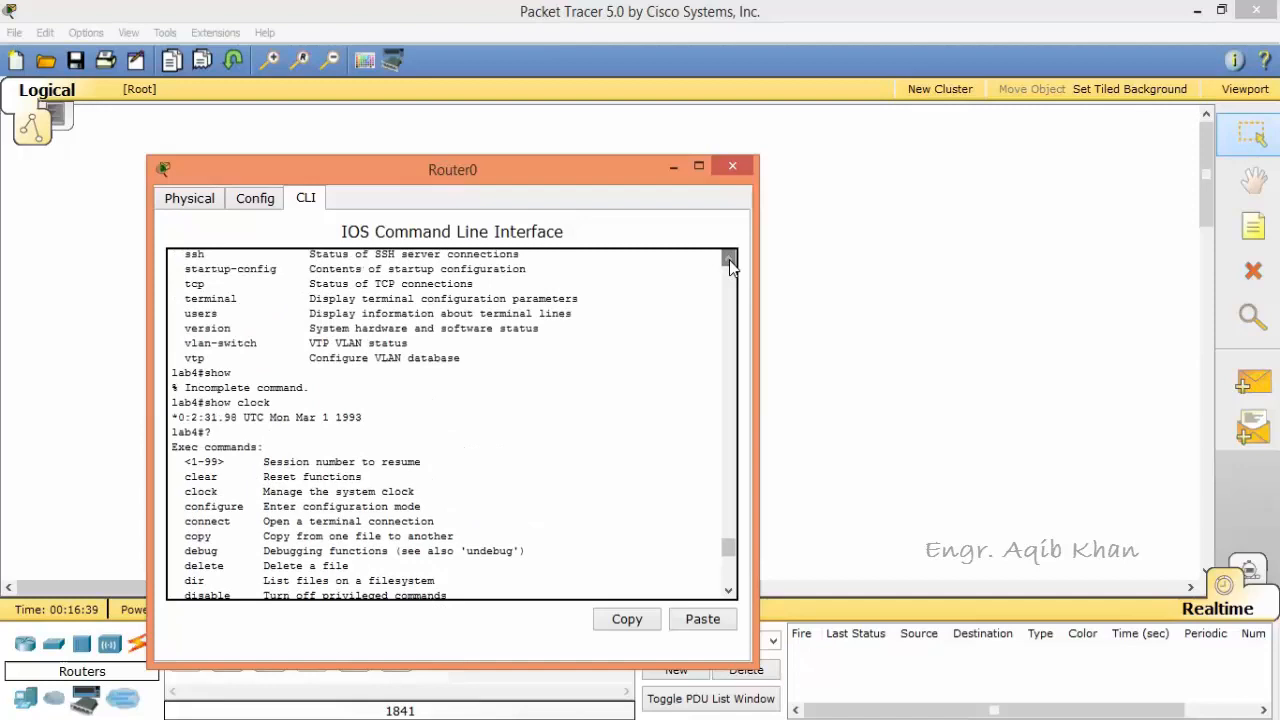
Step: Go back through the earlier configuration and setup output to the router's first boot messages
left_click(730, 346)
left_click(730, 320)
left_click(730, 320)
left_click(730, 320)
left_click(730, 315)
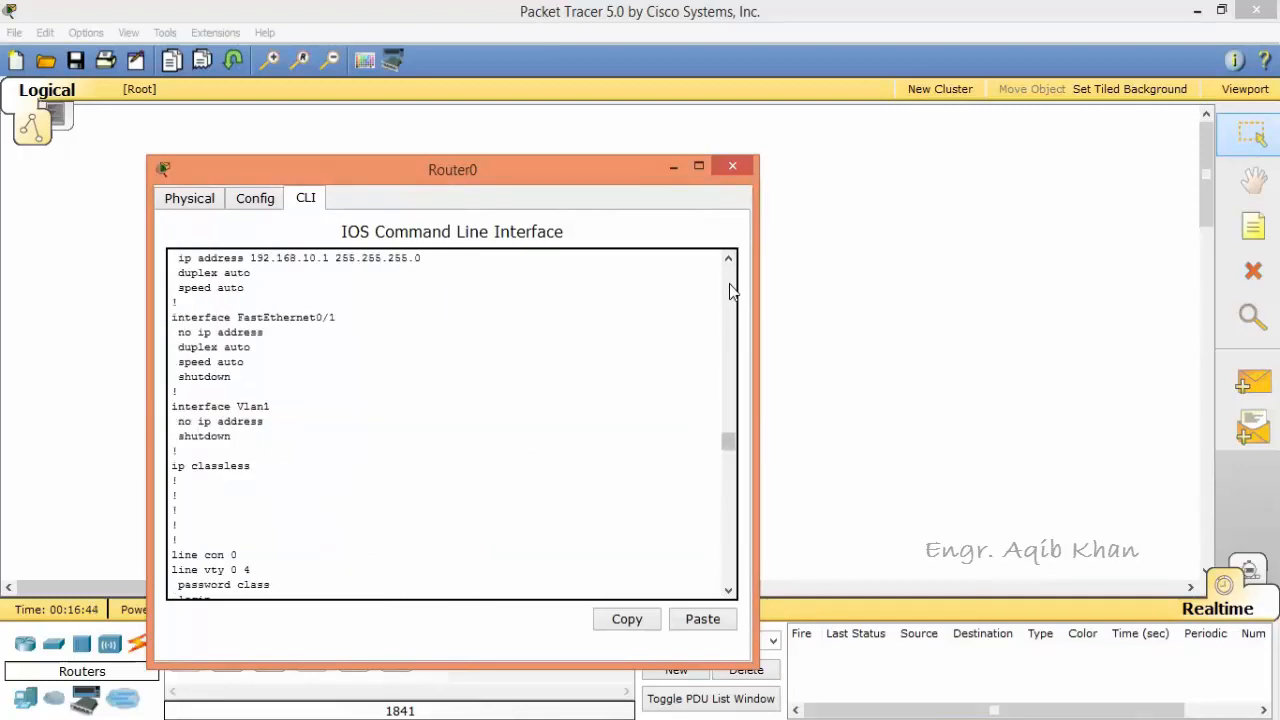
left_click(730, 290)
left_click(730, 290)
left_click(730, 290)
left_click(730, 290)
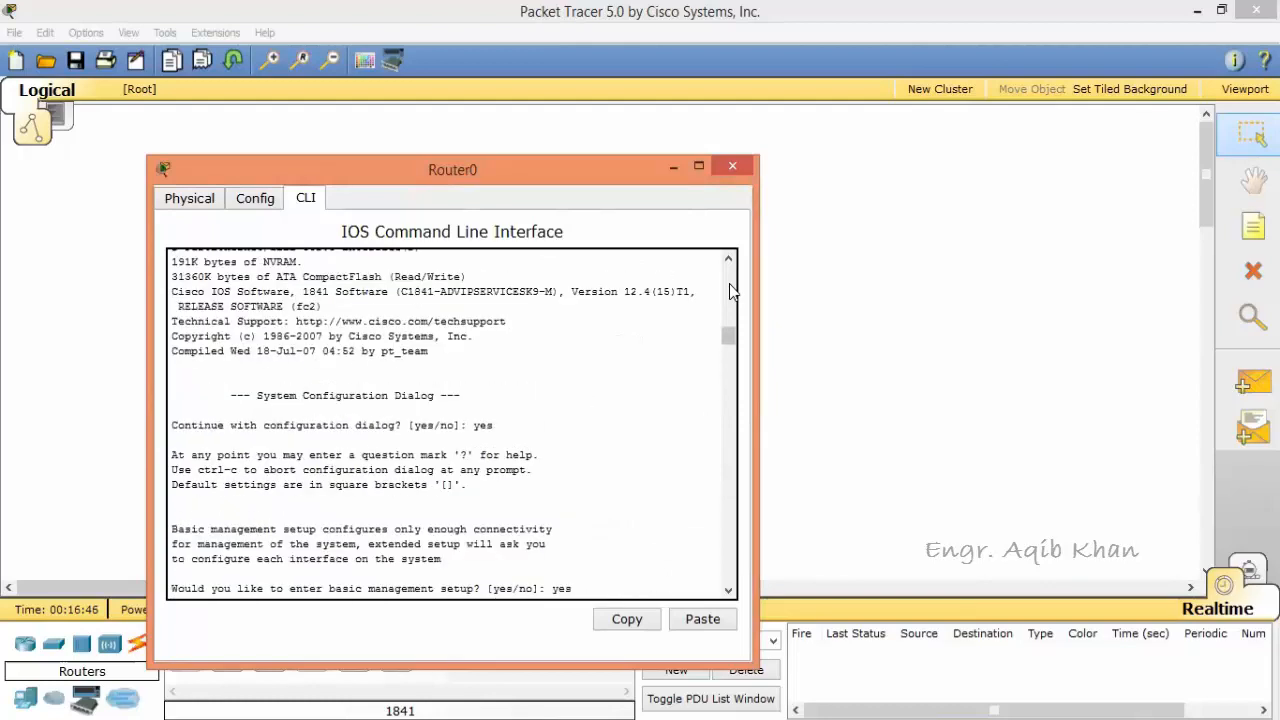
left_click(730, 290)
left_click(730, 290)
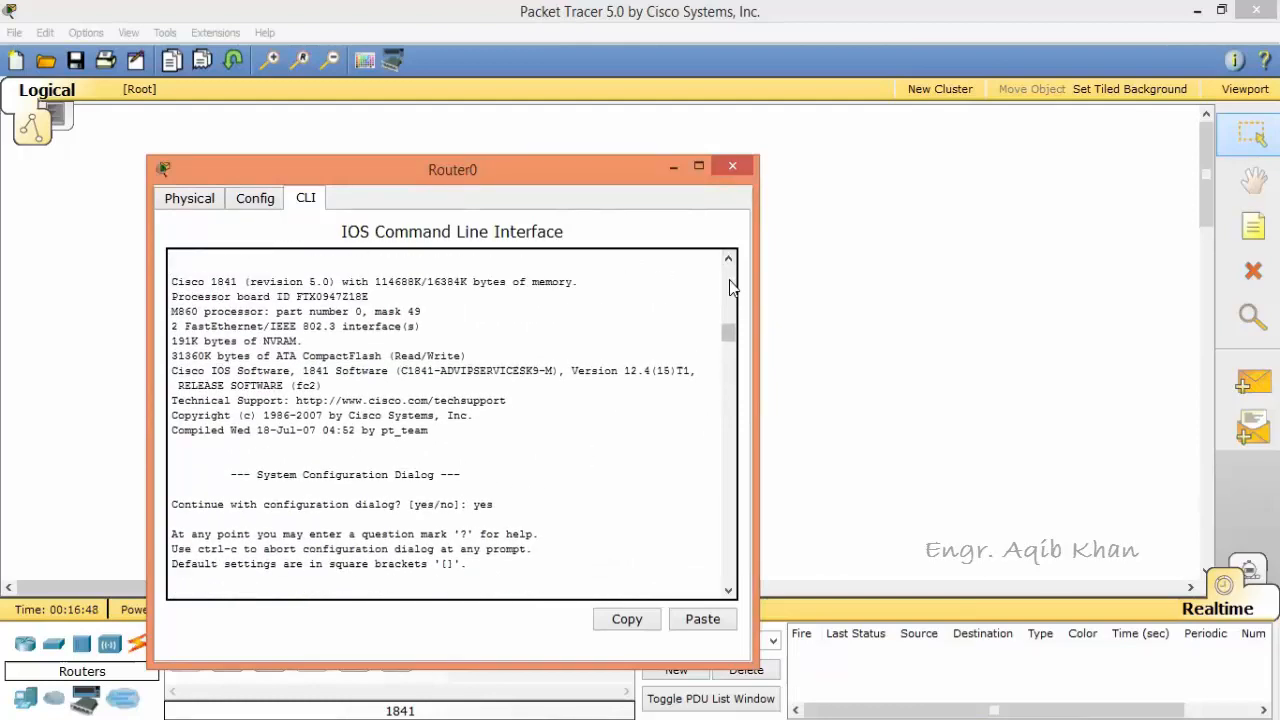
left_click(730, 287)
left_click(730, 284)
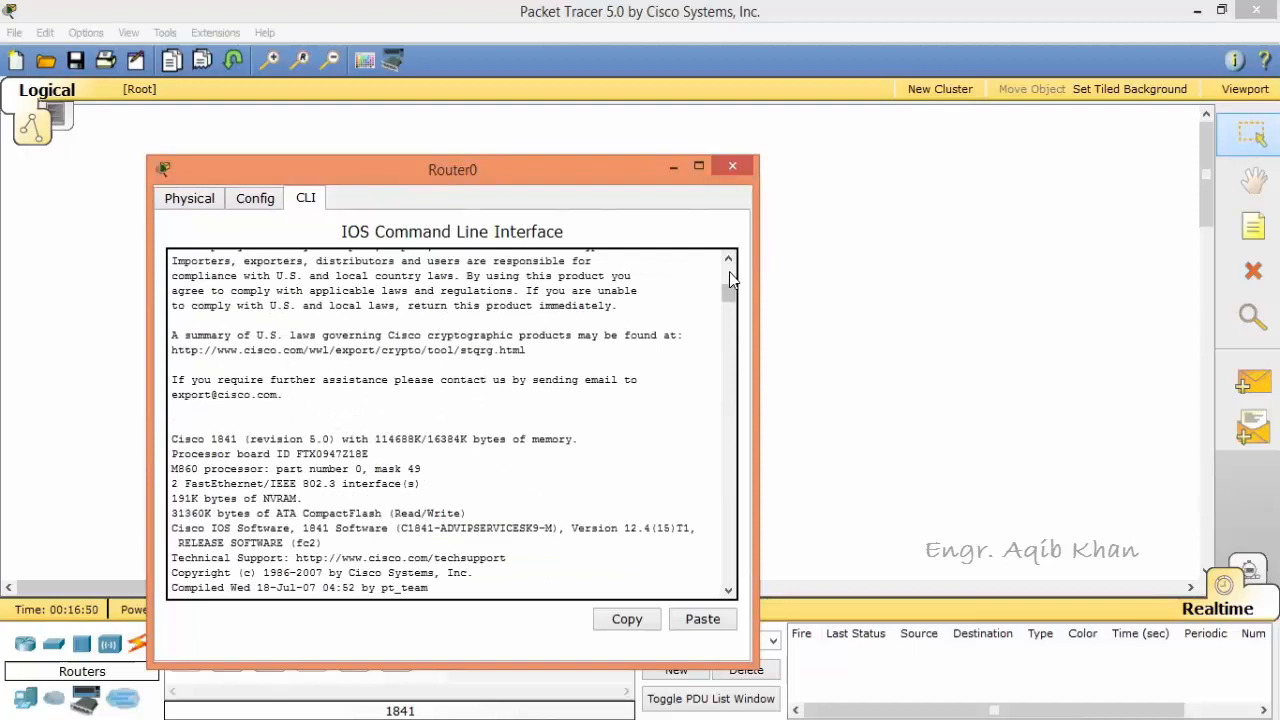
left_click(730, 280)
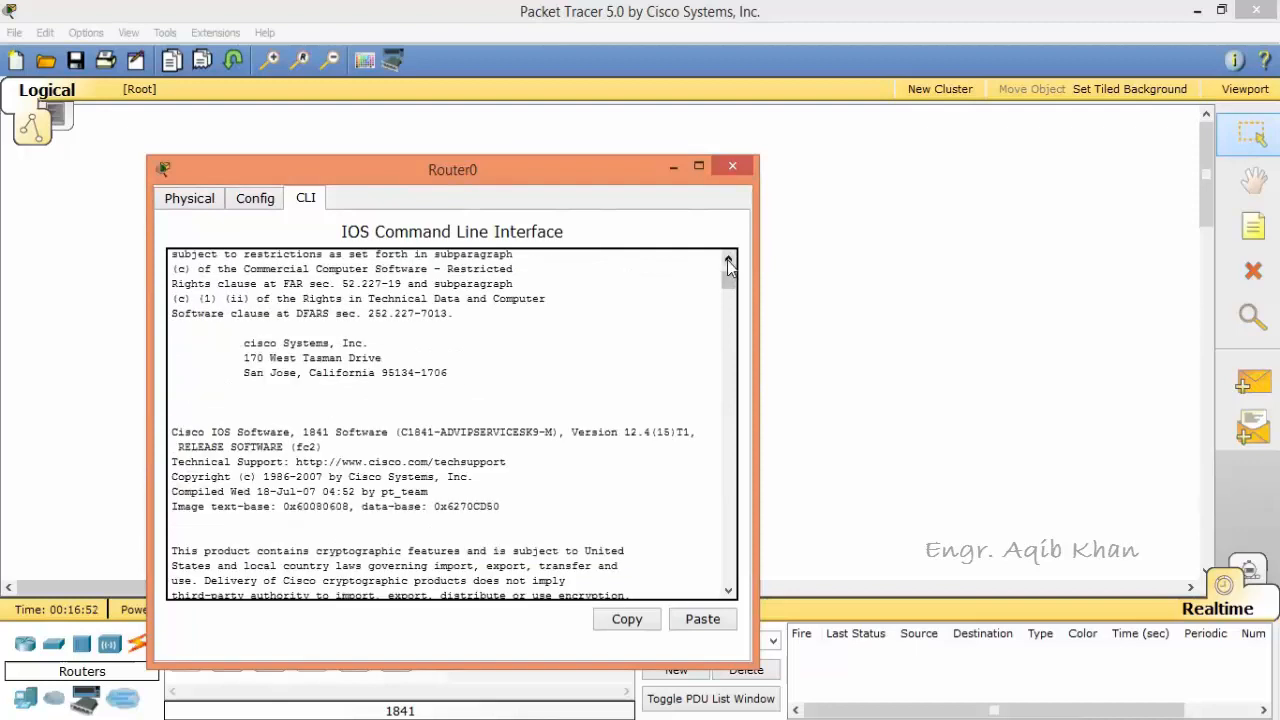
left_click(729, 262)
left_click(729, 262)
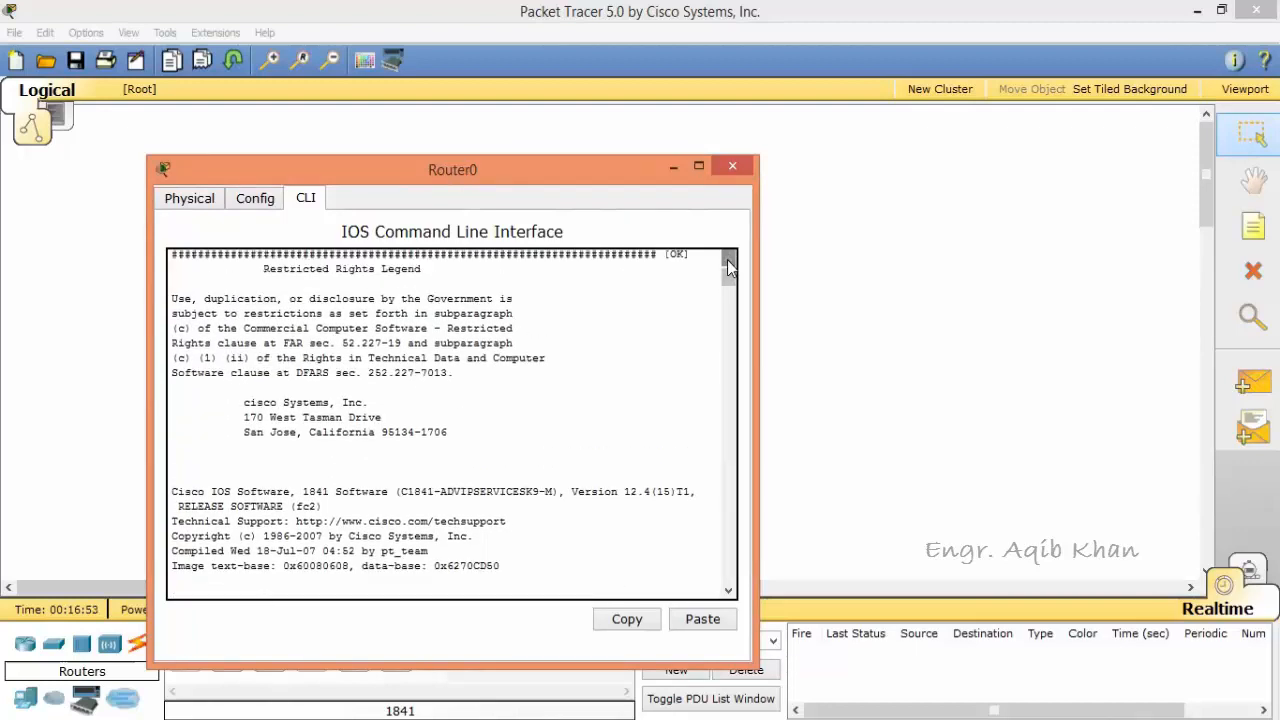
Step: Examine the boot messages and the opening prompts of the System Configuration Dialog up to the host name
left_click(730, 592)
left_click_drag(730, 592, 730, 592)
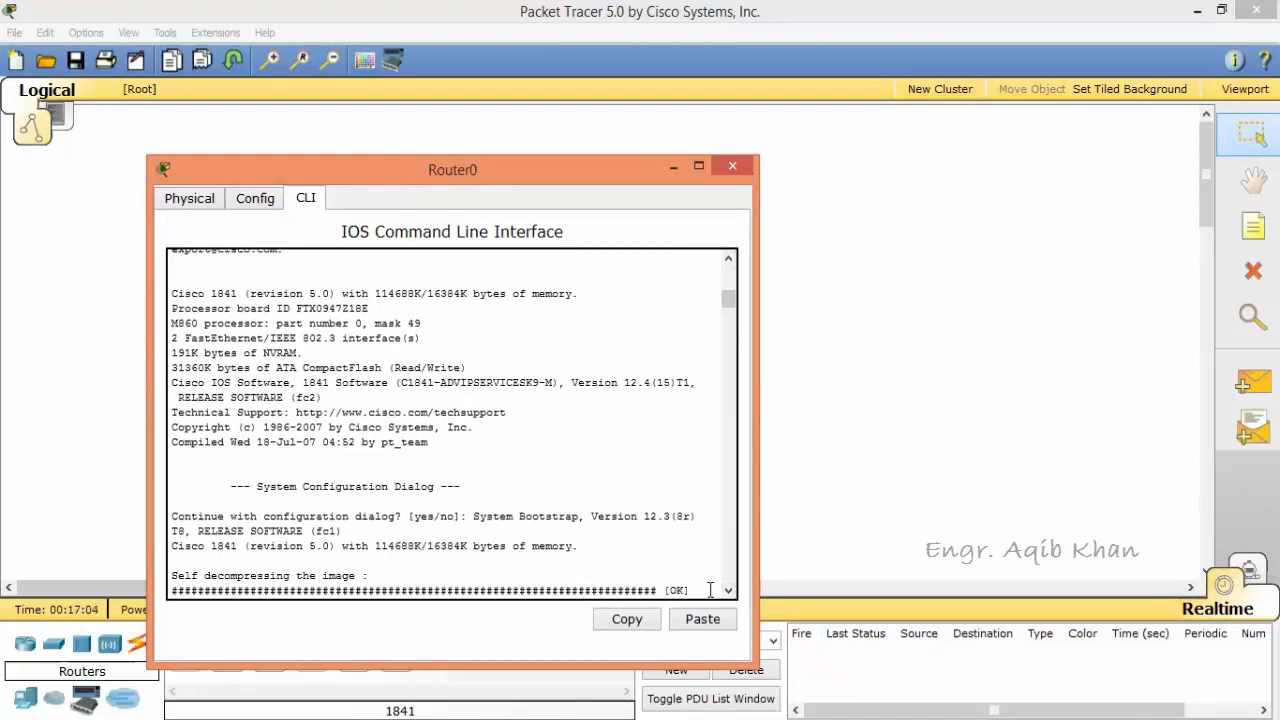
left_click_drag(730, 592, 730, 593)
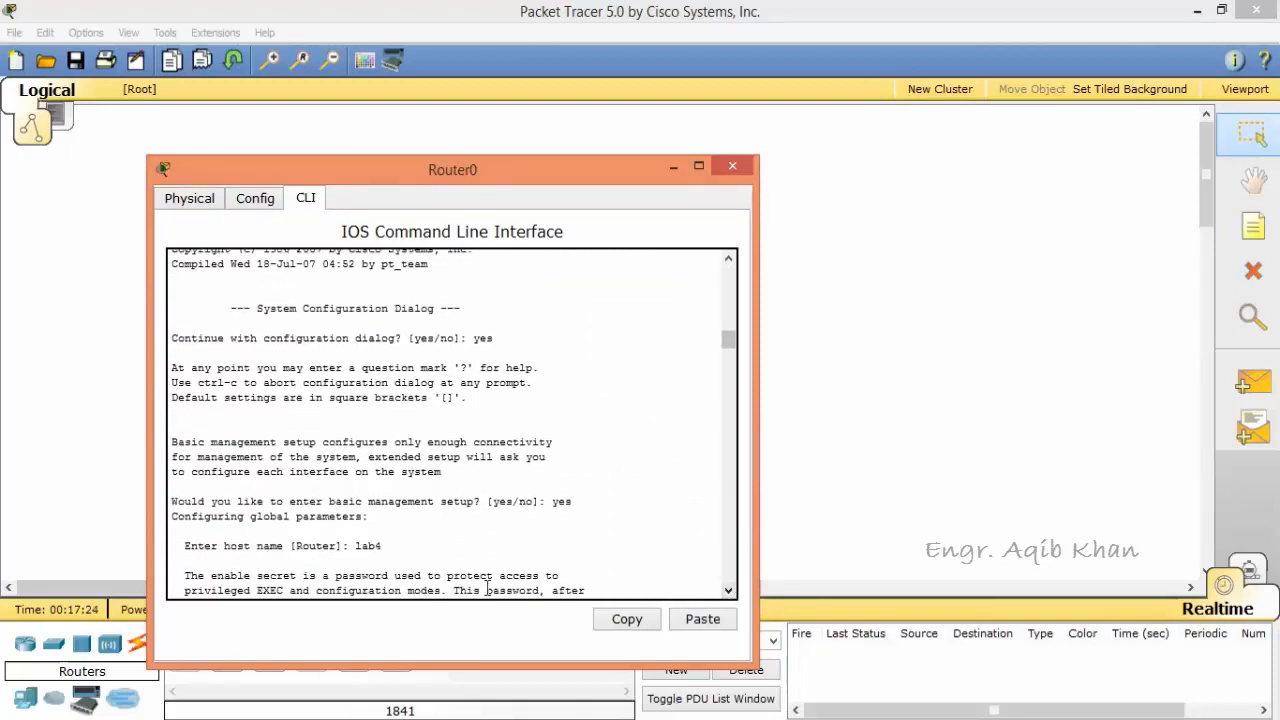
left_click(729, 590)
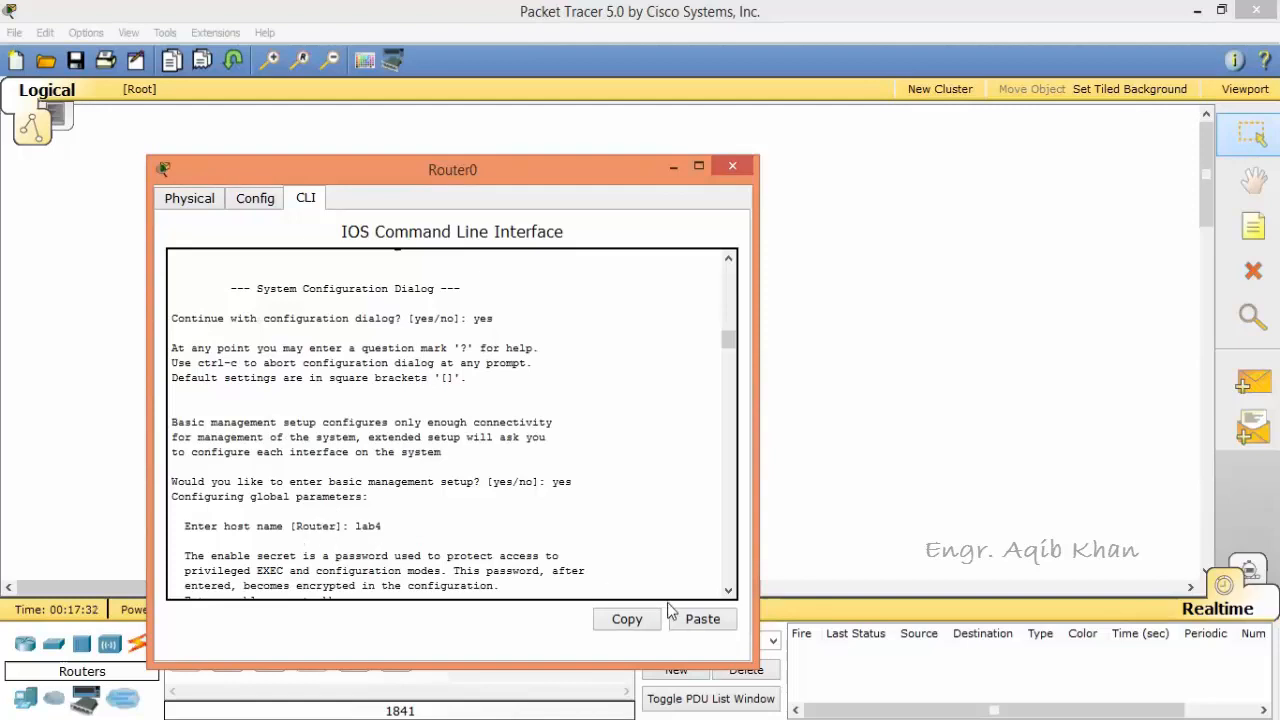
Step: Examine the setup dialog's password prompts, the current interface summary and the FastEthernet0/0 IP configuration answers
left_click(729, 591)
left_click(729, 591)
left_click(729, 591)
left_click(729, 591)
left_click(729, 591)
left_click(729, 591)
left_click(729, 591)
left_click(729, 591)
left_click(729, 591)
left_click(729, 591)
left_click(729, 591)
left_click(729, 591)
left_click(729, 591)
left_click(729, 591)
left_click(729, 591)
left_click(729, 591)
left_click(729, 591)
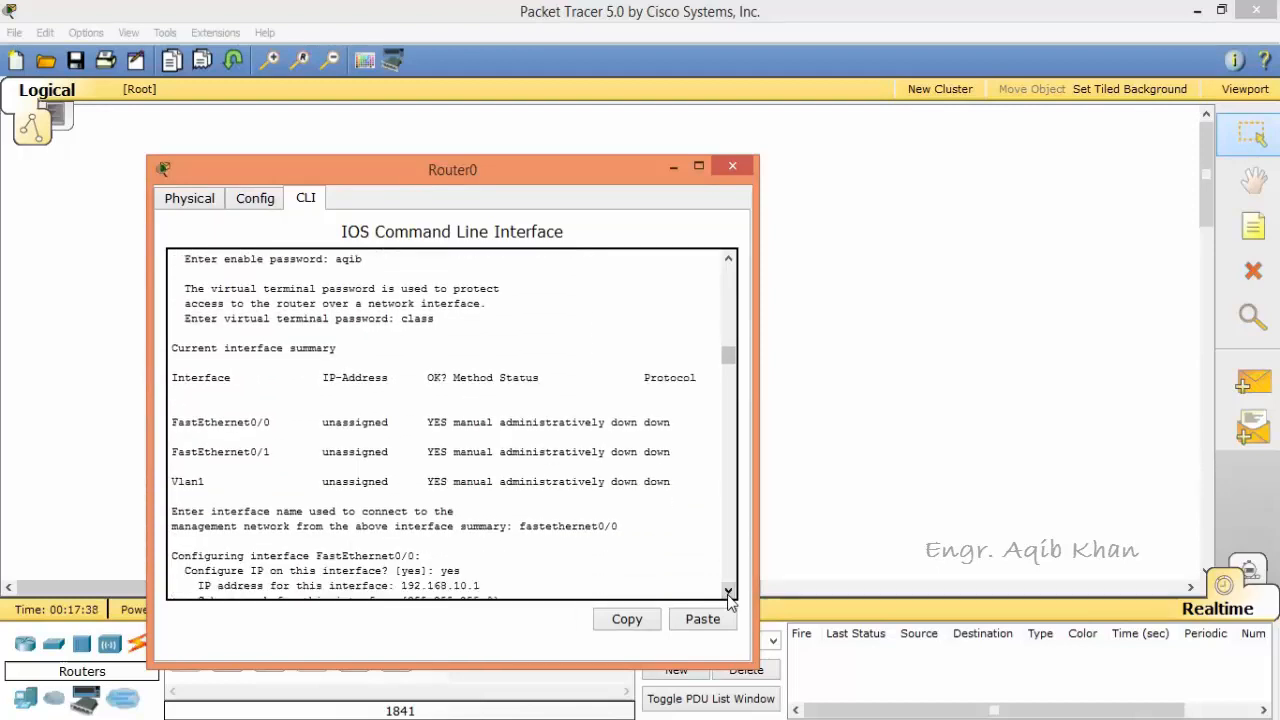
left_click(729, 591)
Step: Examine the configuration script generated by the setup dialog and the options for saving it to nvram
left_click(729, 591)
left_click(729, 591)
left_click(729, 591)
left_click(729, 591)
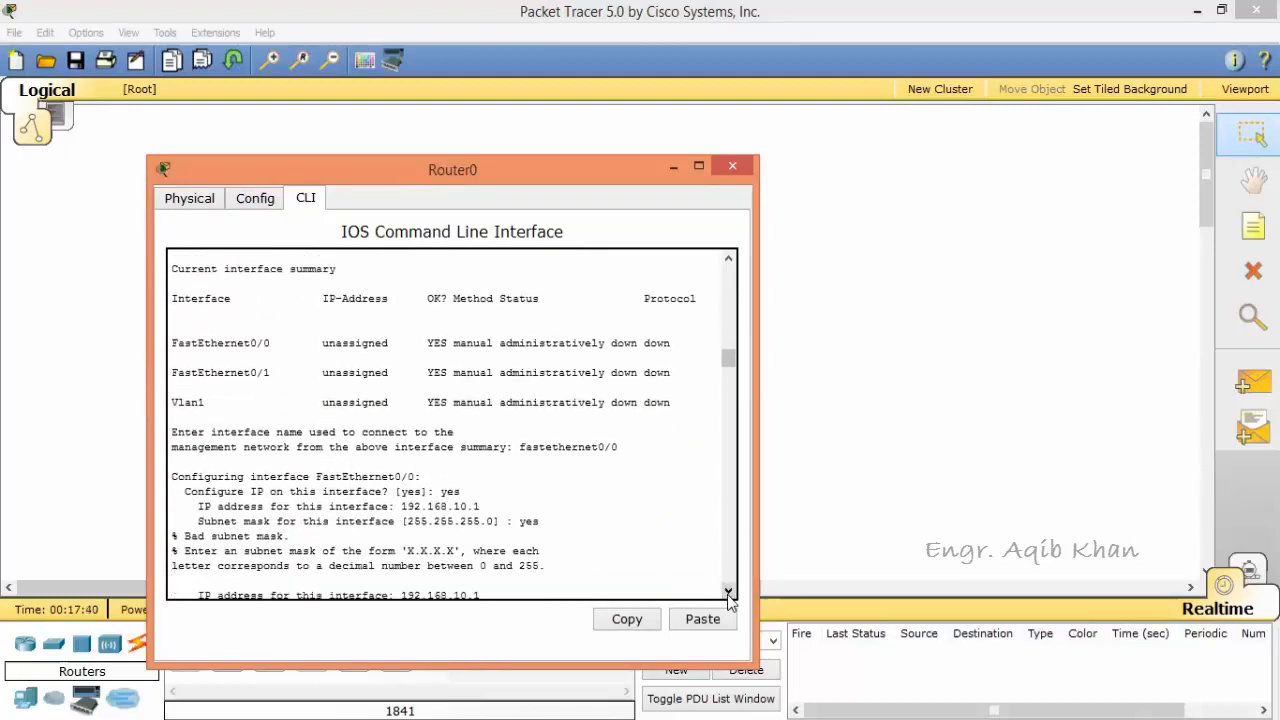
left_click(729, 591)
left_click(729, 591)
left_click(729, 591)
left_click(729, 591)
left_click(729, 591)
left_click(729, 591)
left_click(729, 591)
left_click(729, 591)
left_click(729, 591)
left_click(729, 591)
left_click(729, 591)
left_click(729, 591)
left_click(729, 591)
left_click(729, 591)
left_click(729, 591)
left_click(729, 591)
left_click(729, 591)
left_click(729, 591)
left_click(729, 591)
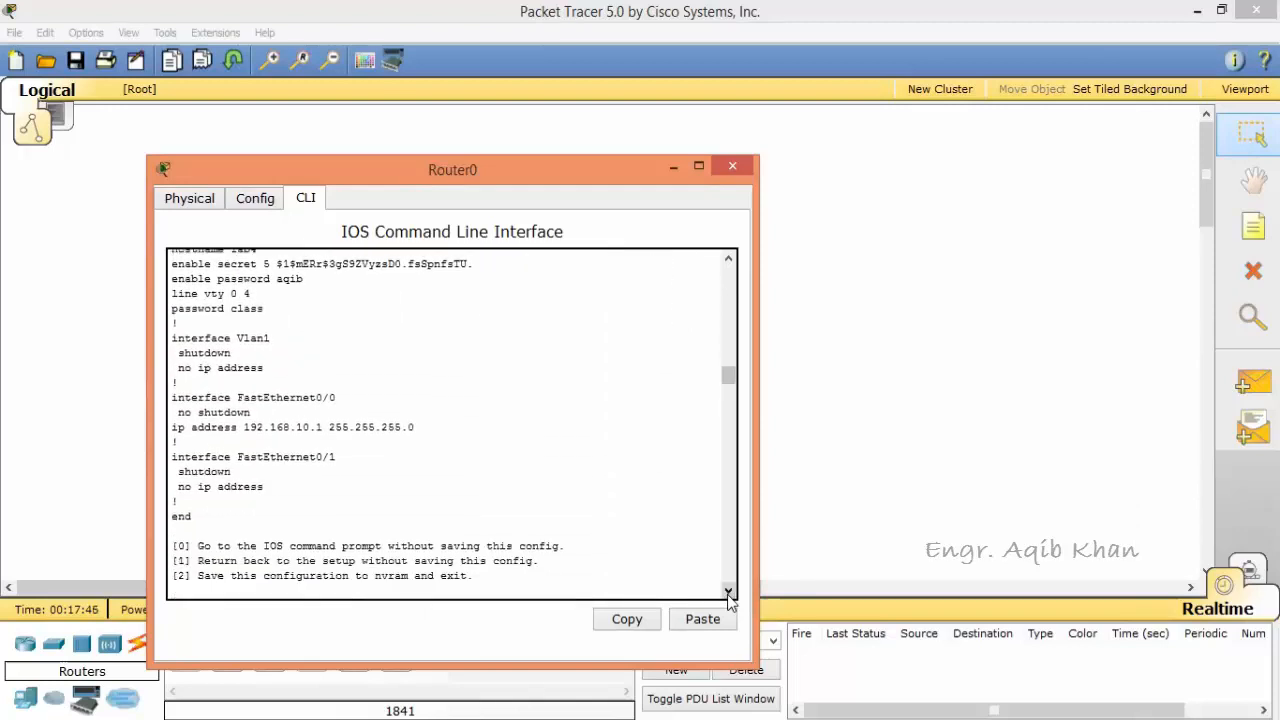
left_click(729, 591)
left_click(729, 591)
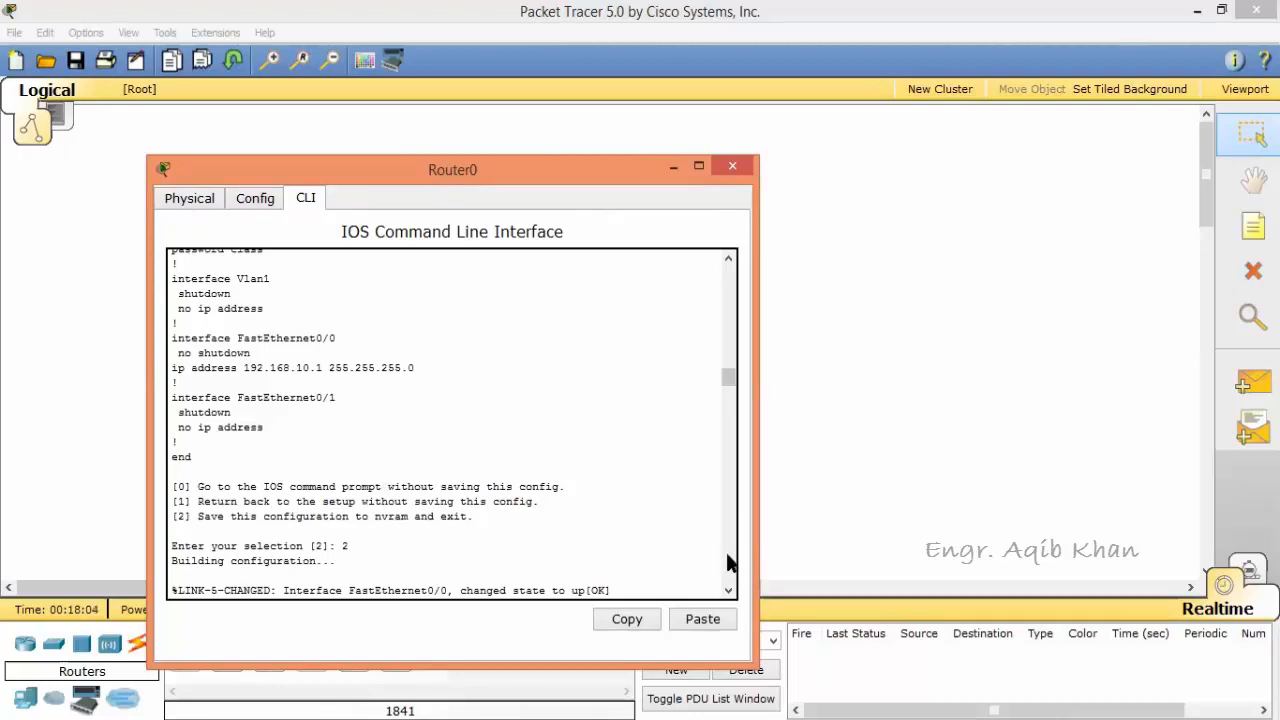
Step: Skim the displayed configuration, the restart messages and the list of show command options
scroll(728, 563, "down", 10)
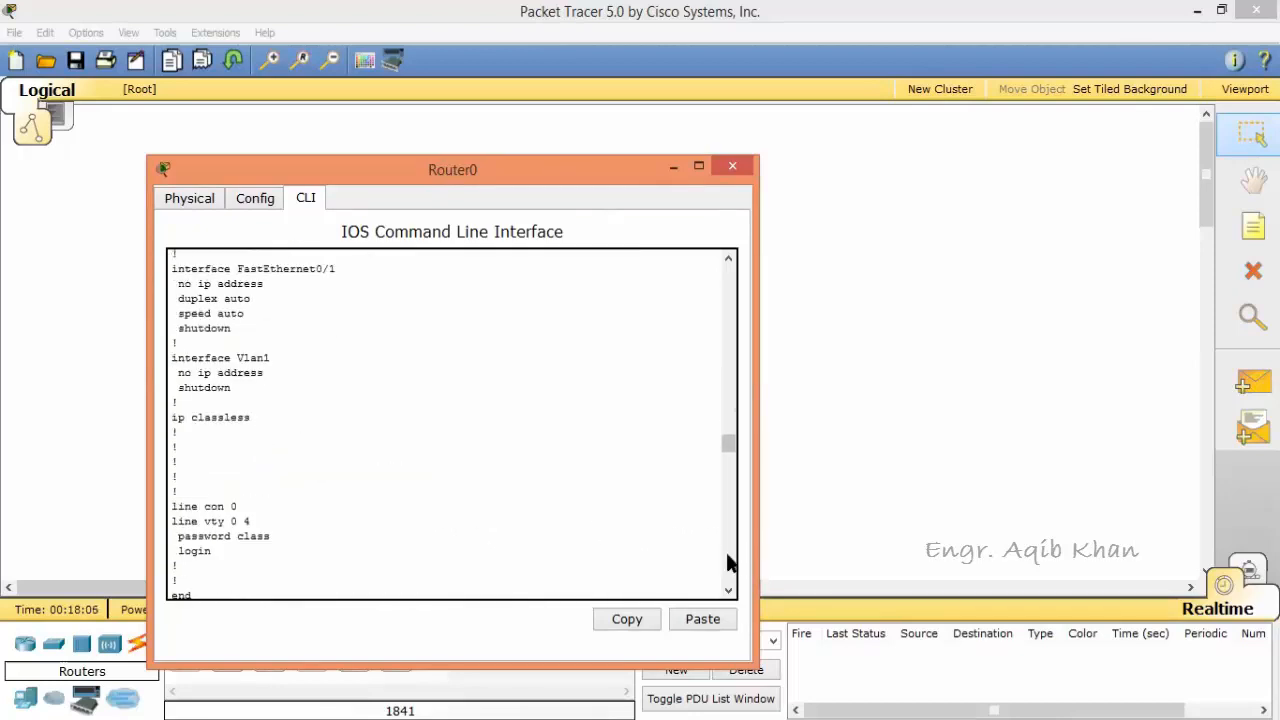
scroll(728, 563, "down", 5)
scroll(728, 563, "down", 5)
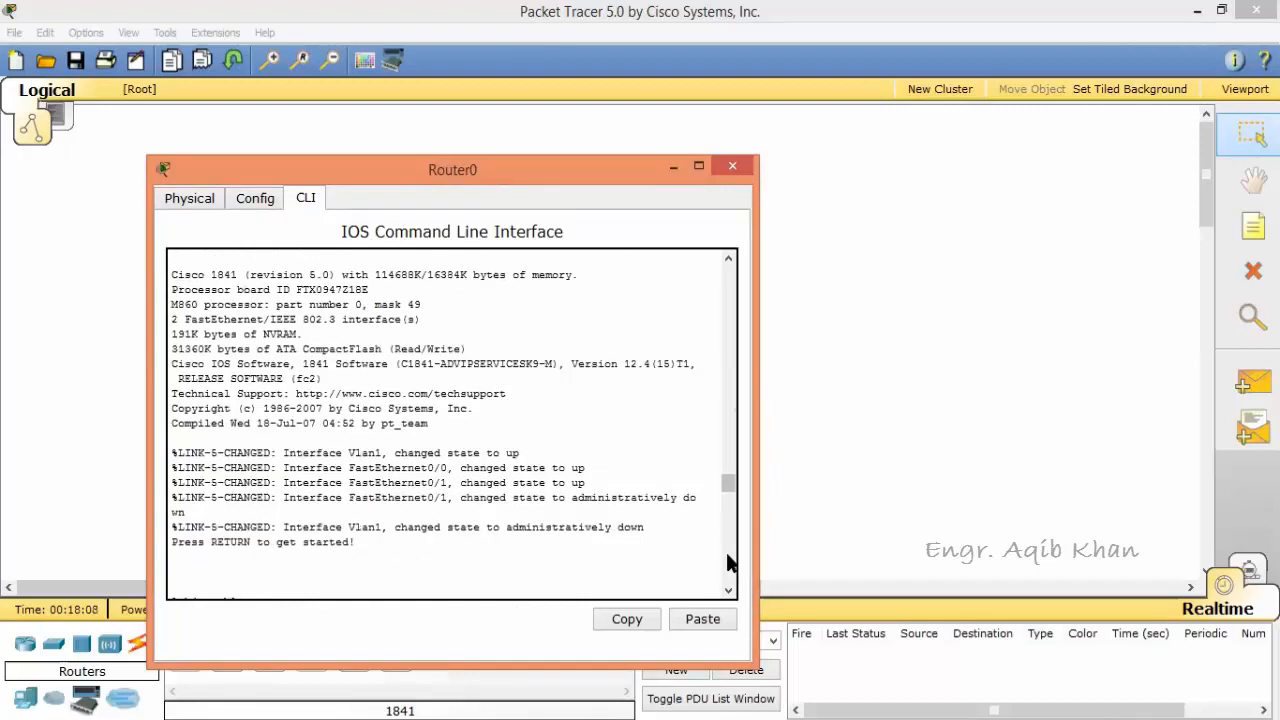
scroll(728, 563, "down", 10)
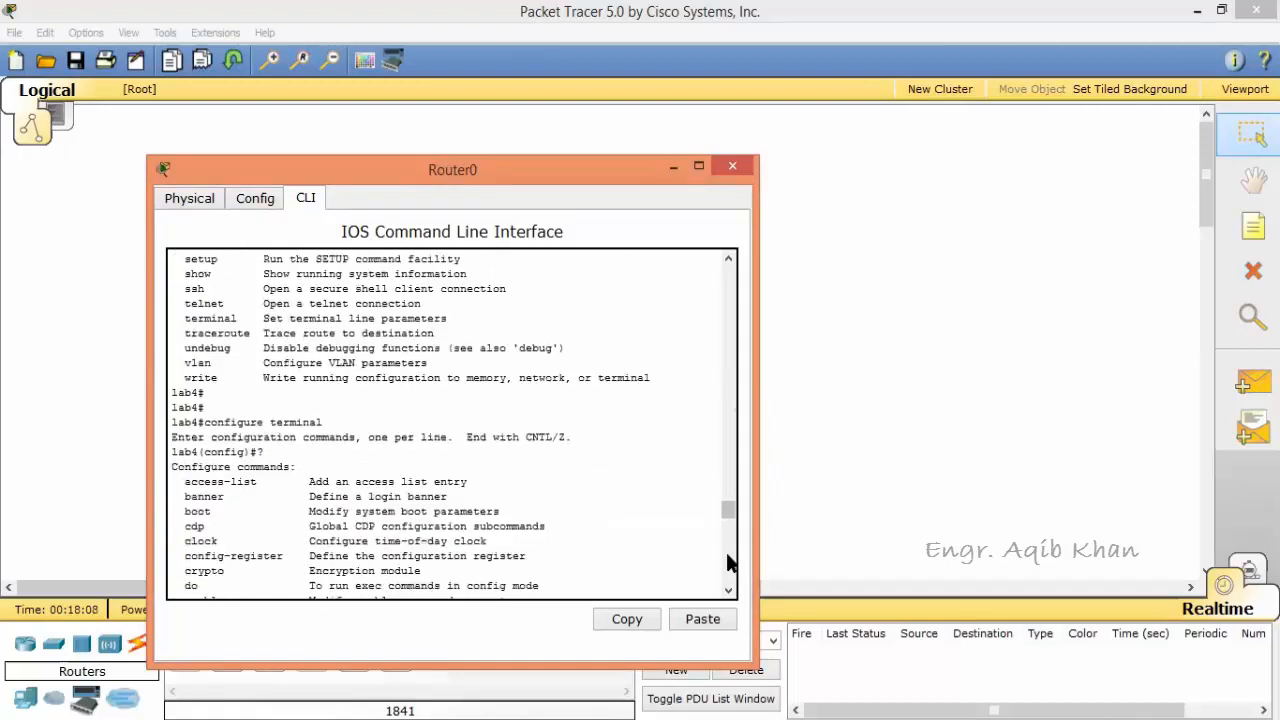
Step: Look at the router's physical device view, then review the earlier privileged command list and return to the command prompt
left_click(192, 202)
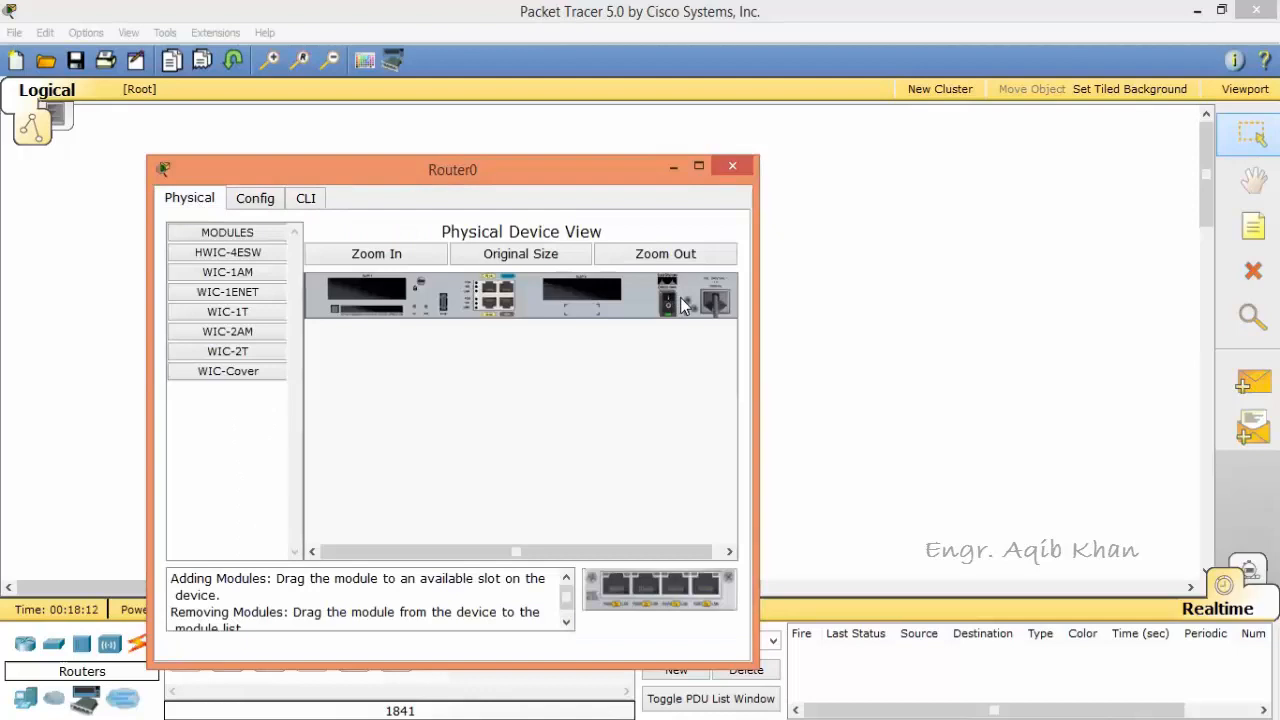
left_click(308, 197)
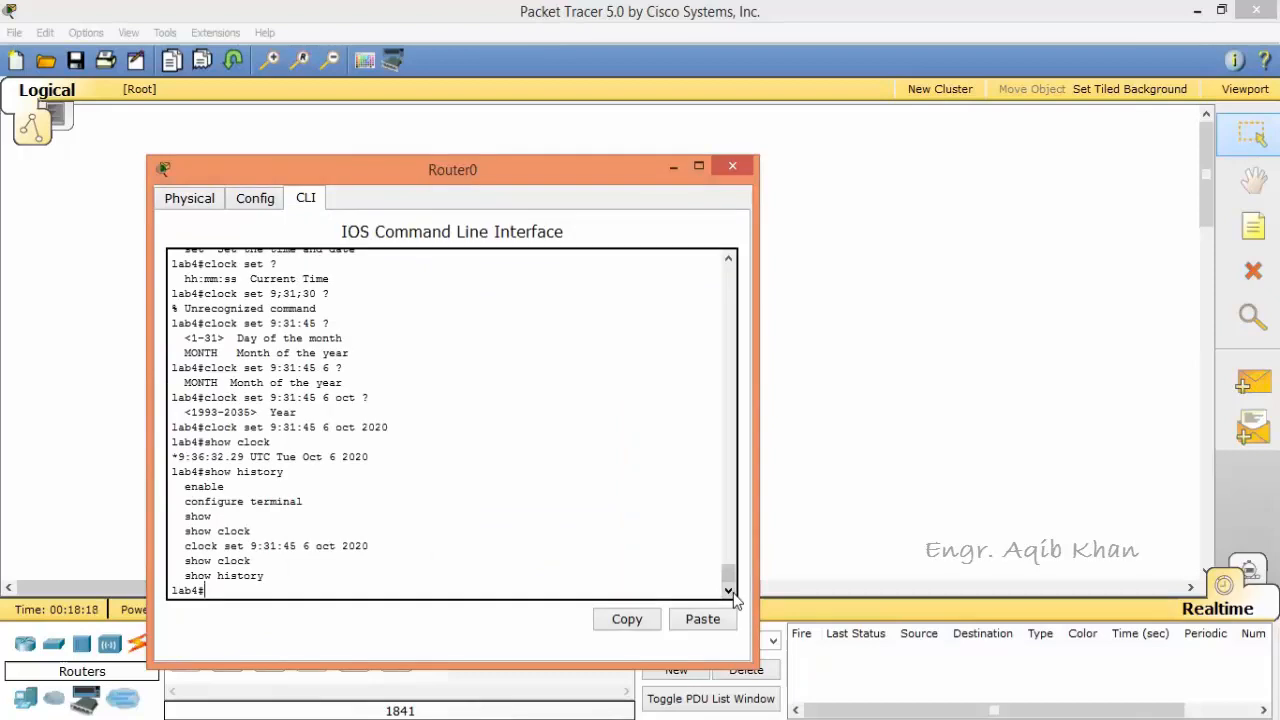
left_click(730, 478)
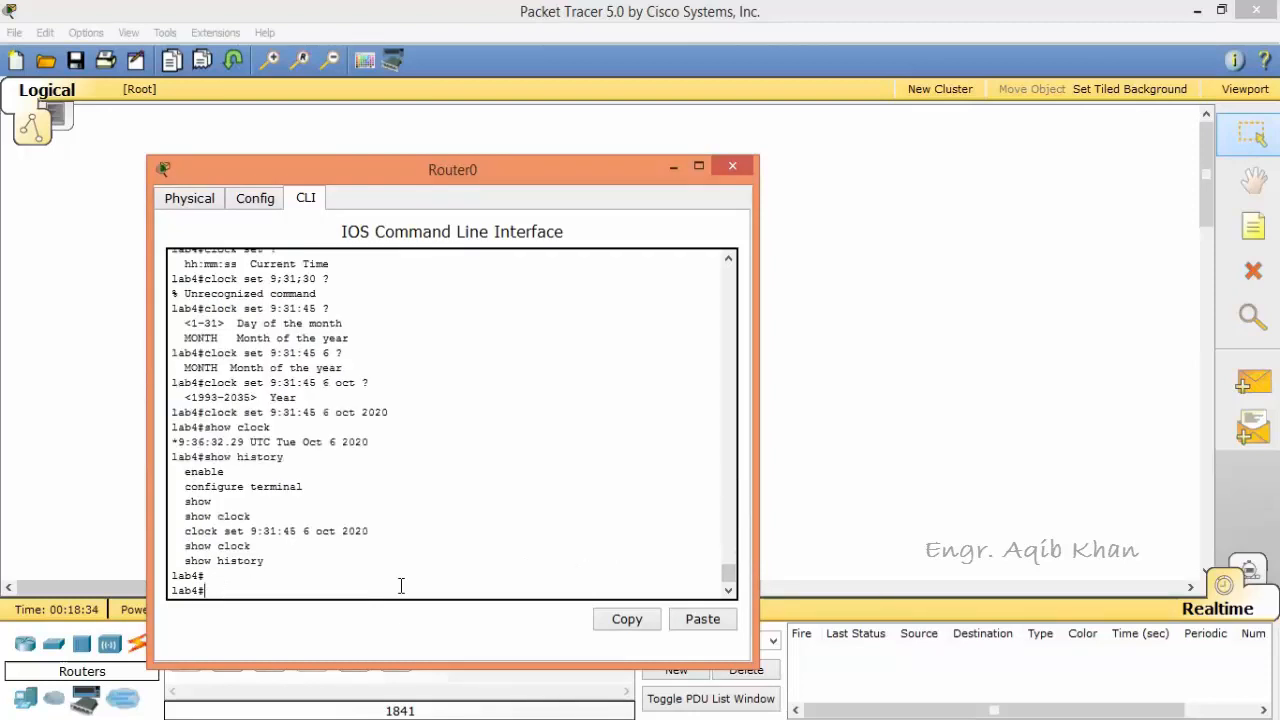
key("Return")
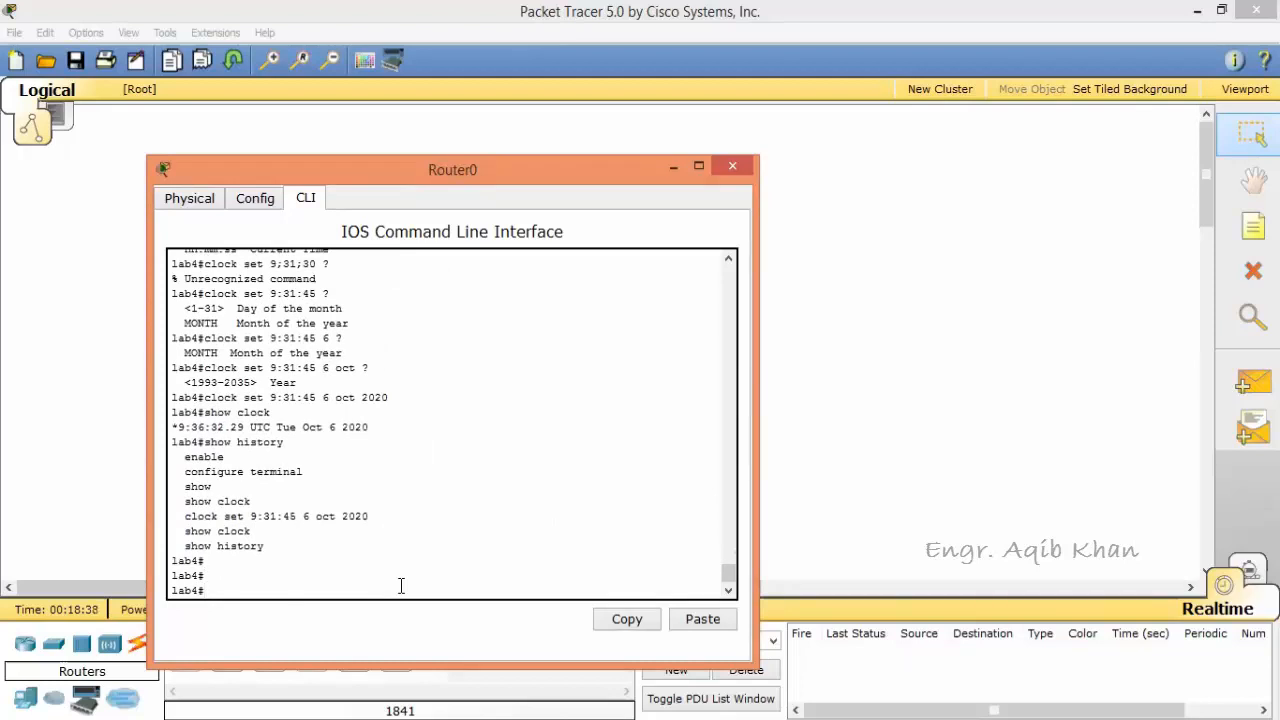
Step: Enter global configuration mode with configure terminal and return to privileged mode with the exit command
key("Up")
key("Up")
key("Up")
key("Up")
key("Up")
key("Up")
key("Up")
key("BackSpace")
key("BackSpace")
key("BackSpace")
key("BackSpace")
key("BackSpace")
key("BackSpace")
type("configure terminal")
key("Return")
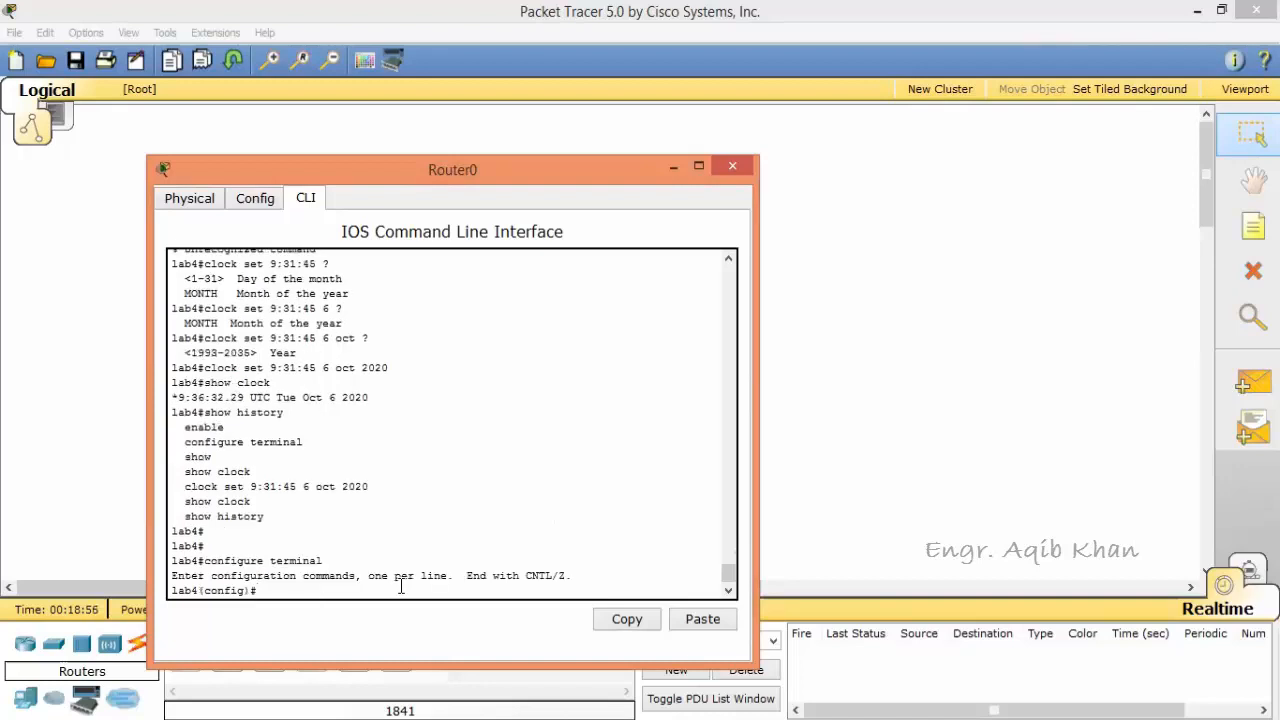
type("exit")
key("Return")
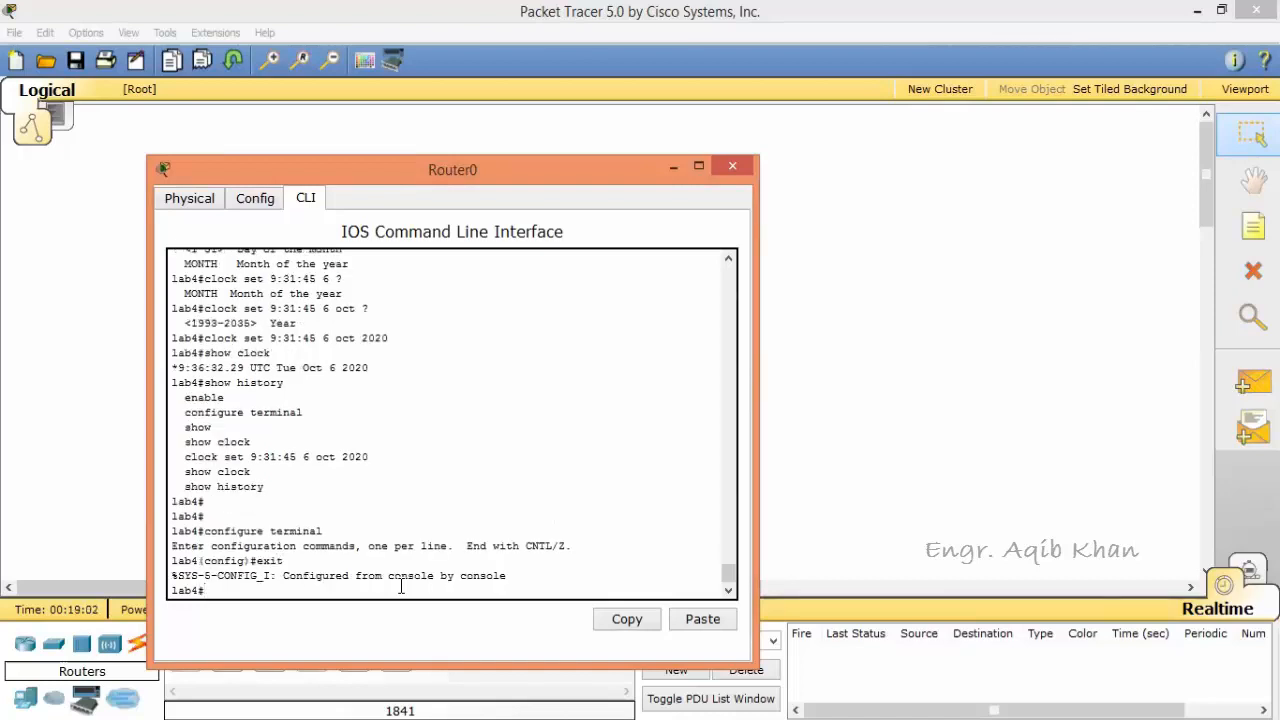
Step: Rerun configure terminal and end global configuration mode with the ^Z sequence
key("Up")
key("Return")
key("ctrl+z")
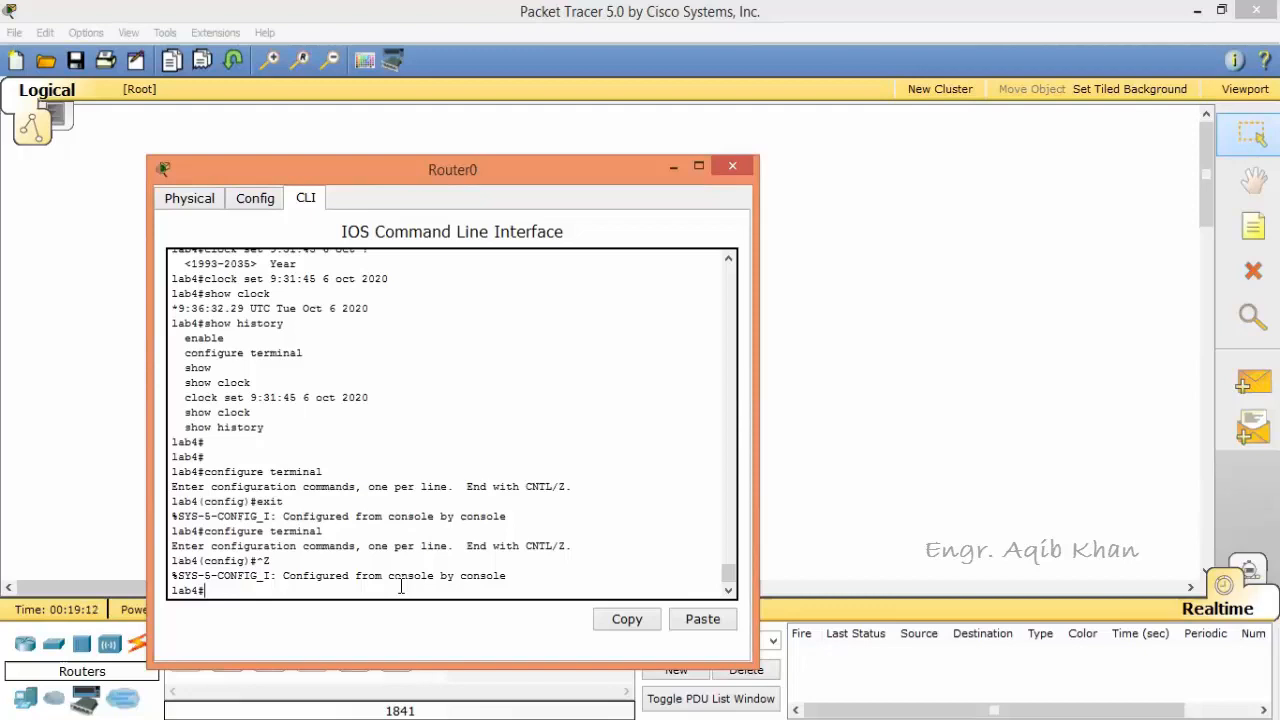
Step: Close the console session from privileged mode with exit and start a new session in user mode
type("exit")
key("Return")
Step: Switch from user mode to privileged mode with enable and enter the enable password
key("Return")
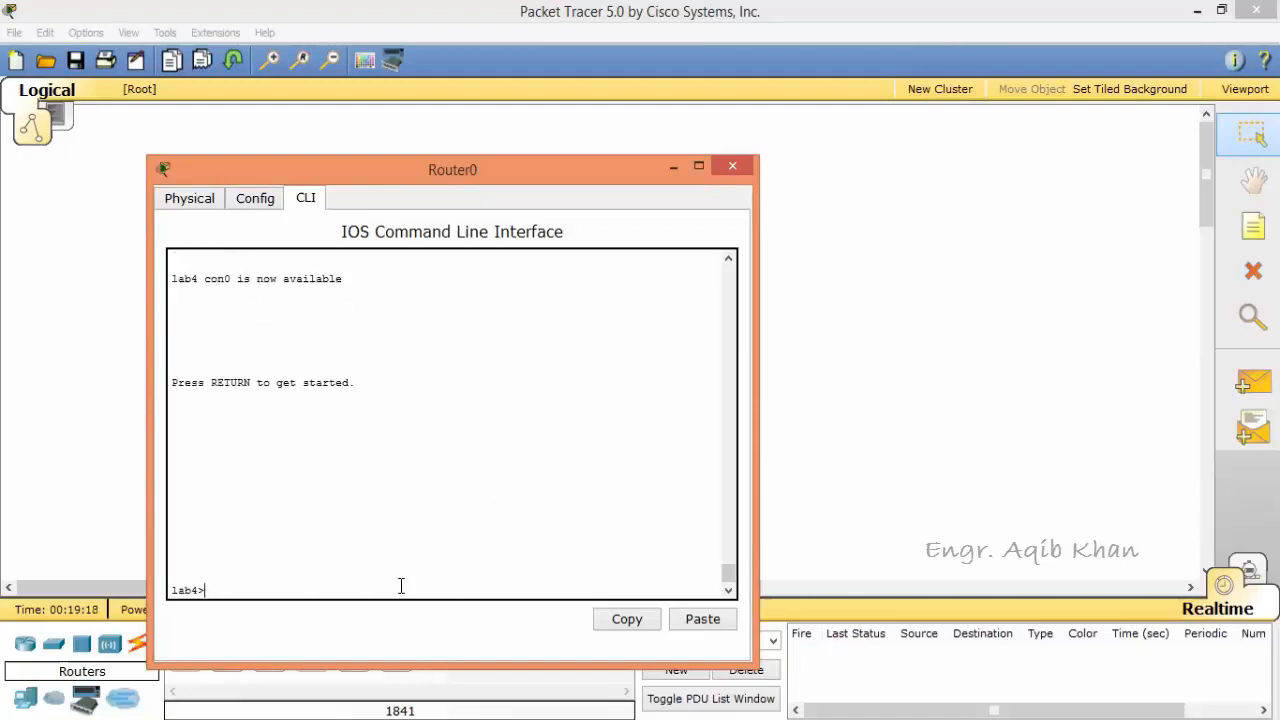
type("enable")
key("Return")
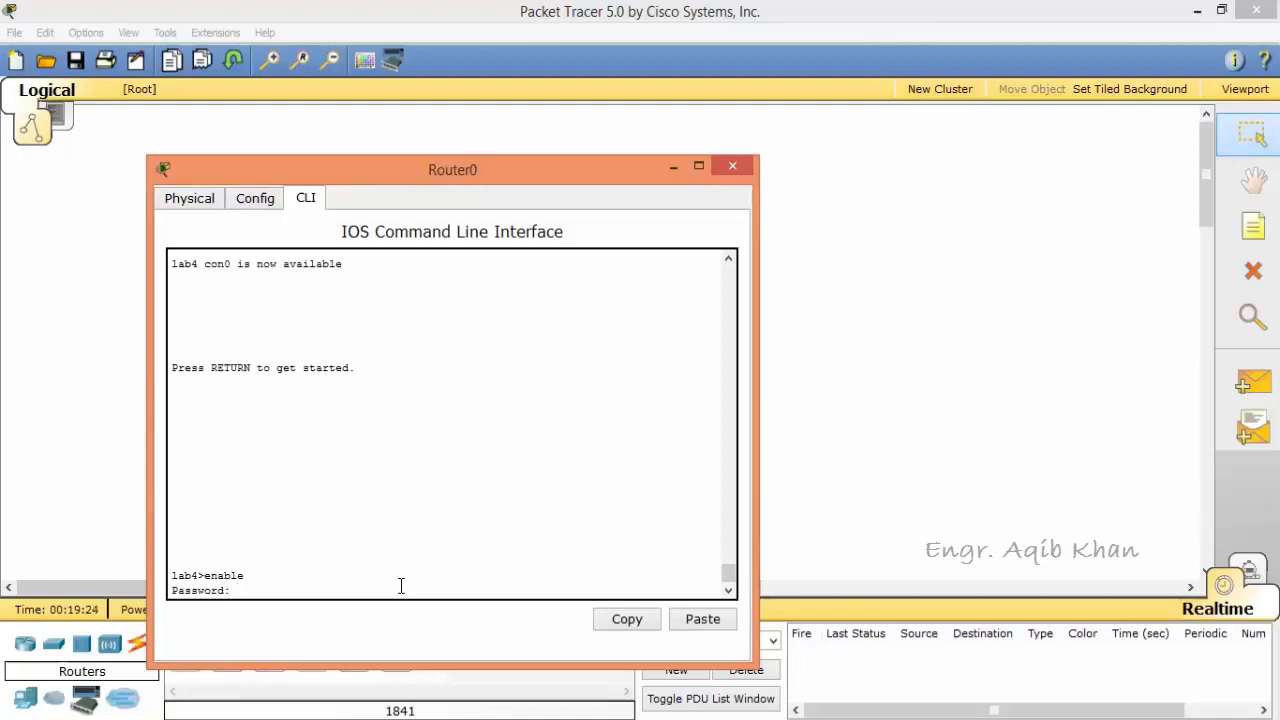
key("Return")
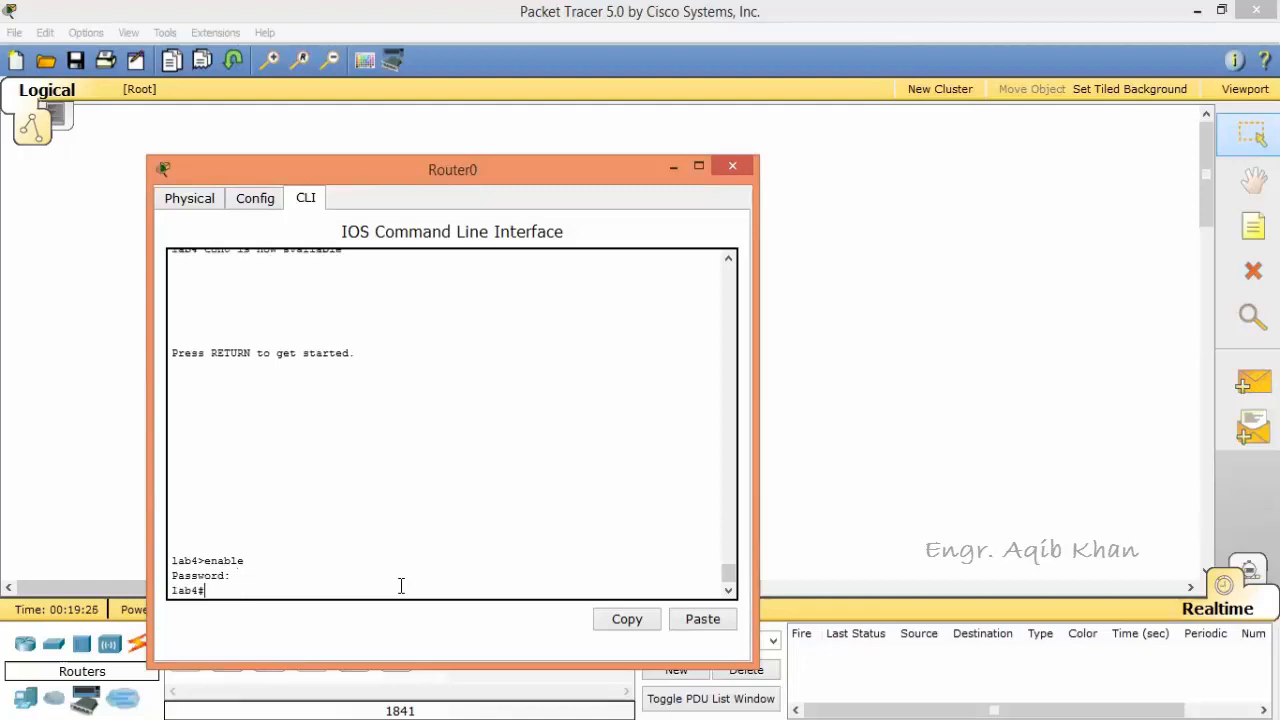
Step: End the console session with the logout command and start a new session in user mode
type("logout")
key("Return")
key("Return")
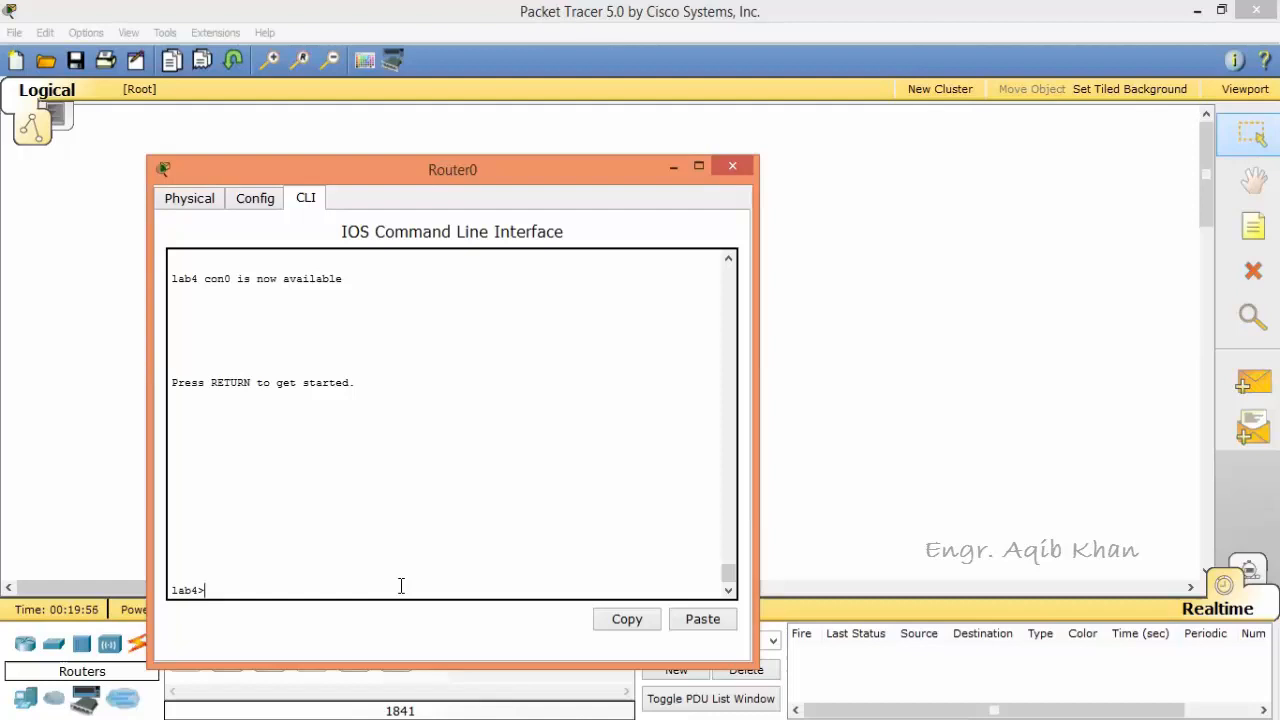
Step: Return to privileged mode in the new session with enable and the enable password
type("eab")
key("BackSpace")
key("BackSpace")
key("BackSpace")
key("BackSpace")
type("nable")
key("Return")
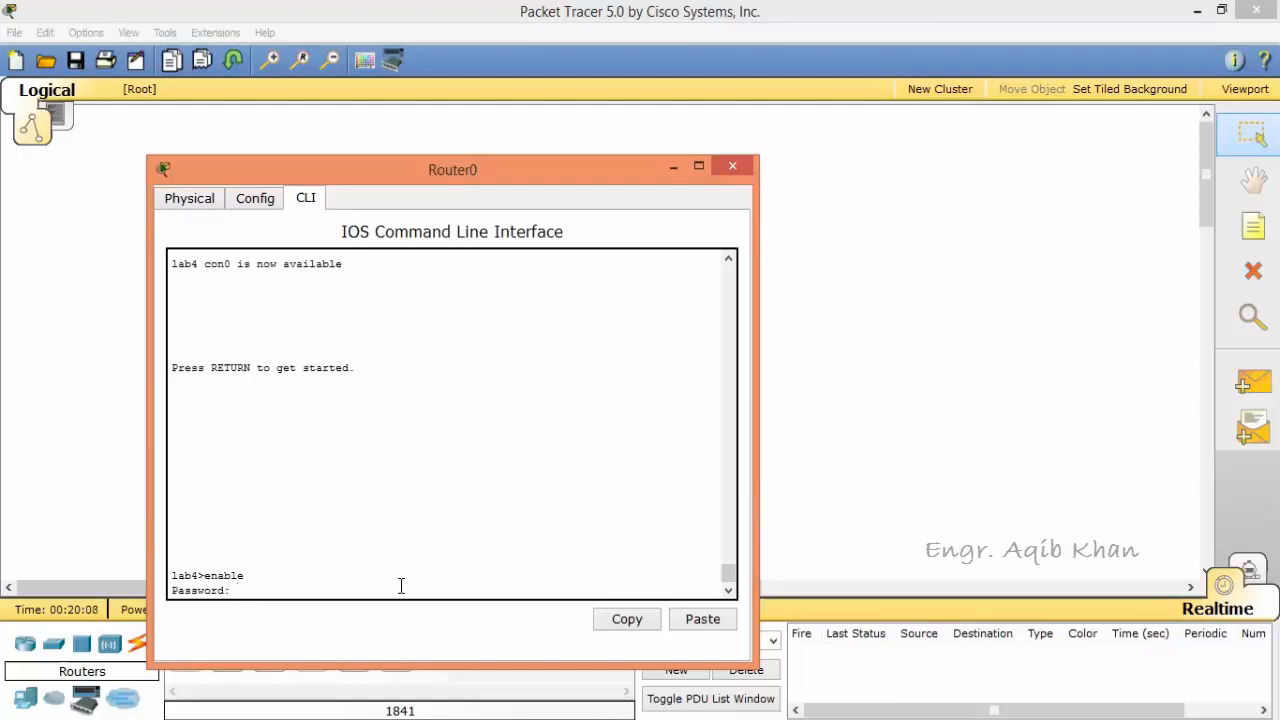
key("Return")
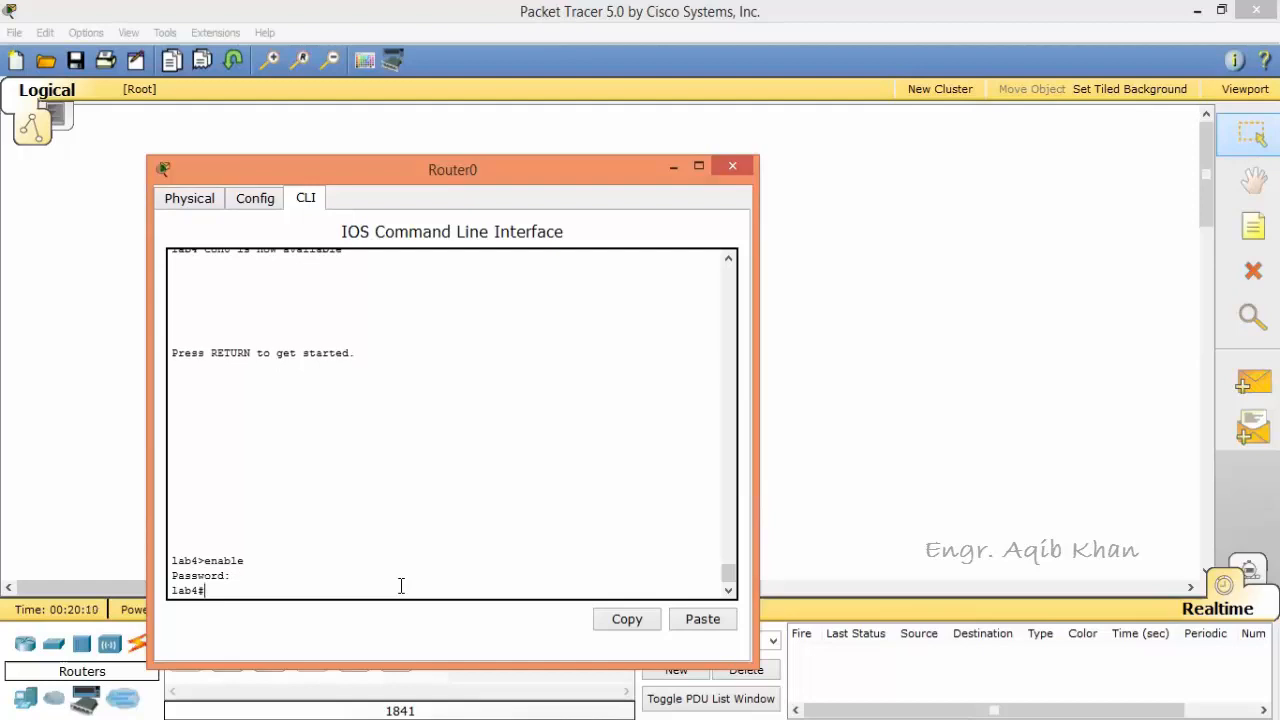
Step: Drop from privileged mode to user mode with the disable command and add several empty prompt lines
type("dis")
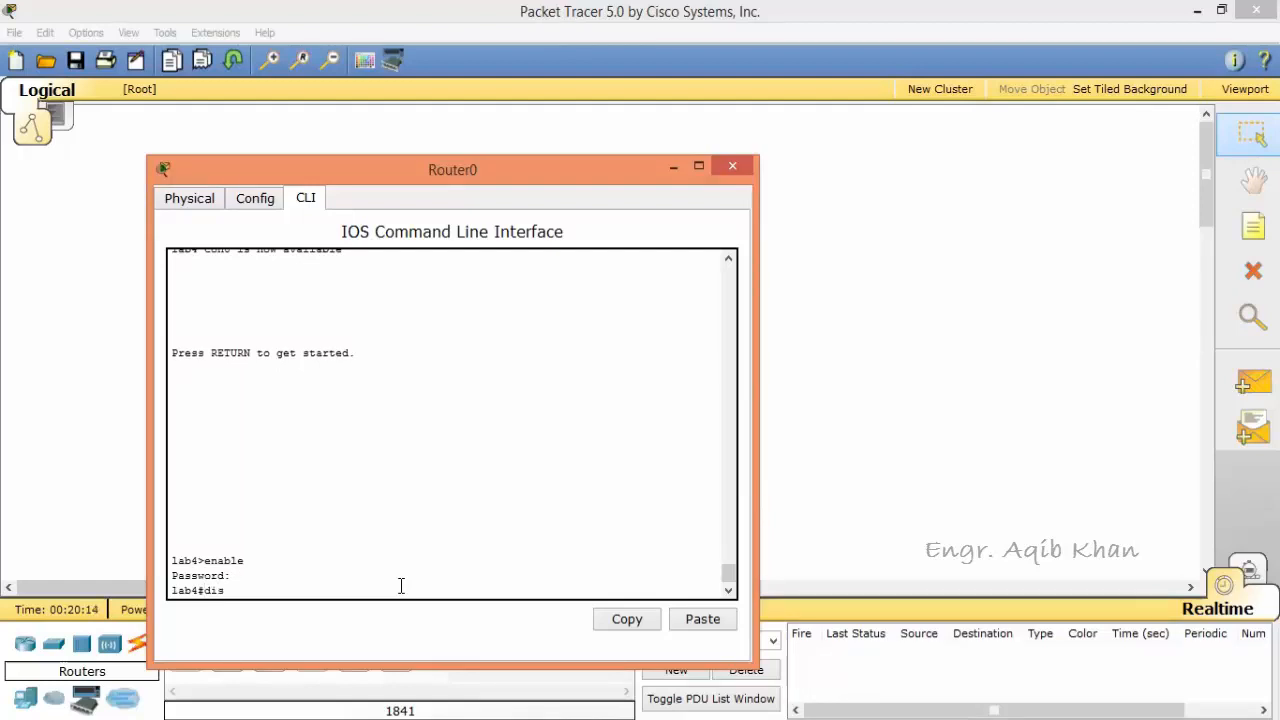
type("able")
key("Return")
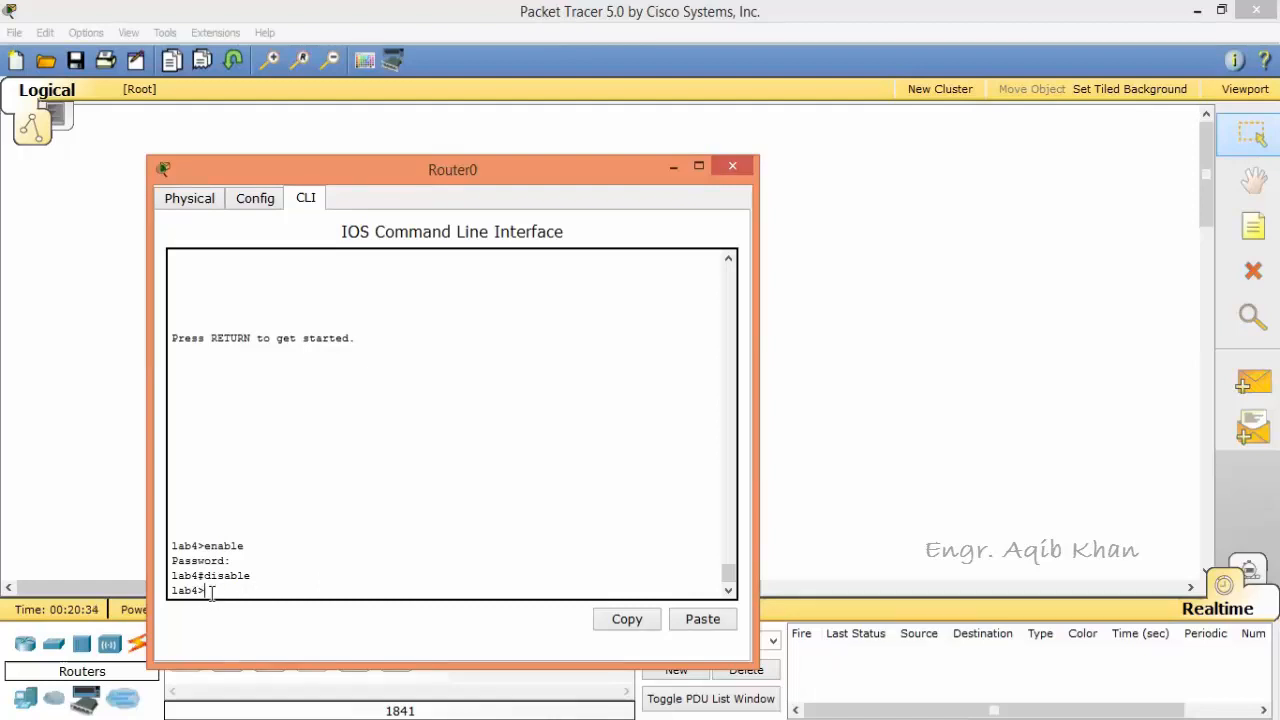
key("Return")
key("Return")
key("Return")
key("Return")
key("Return")
key("Return")
key("Return")
key("Return")
key("Return")
key("Return")
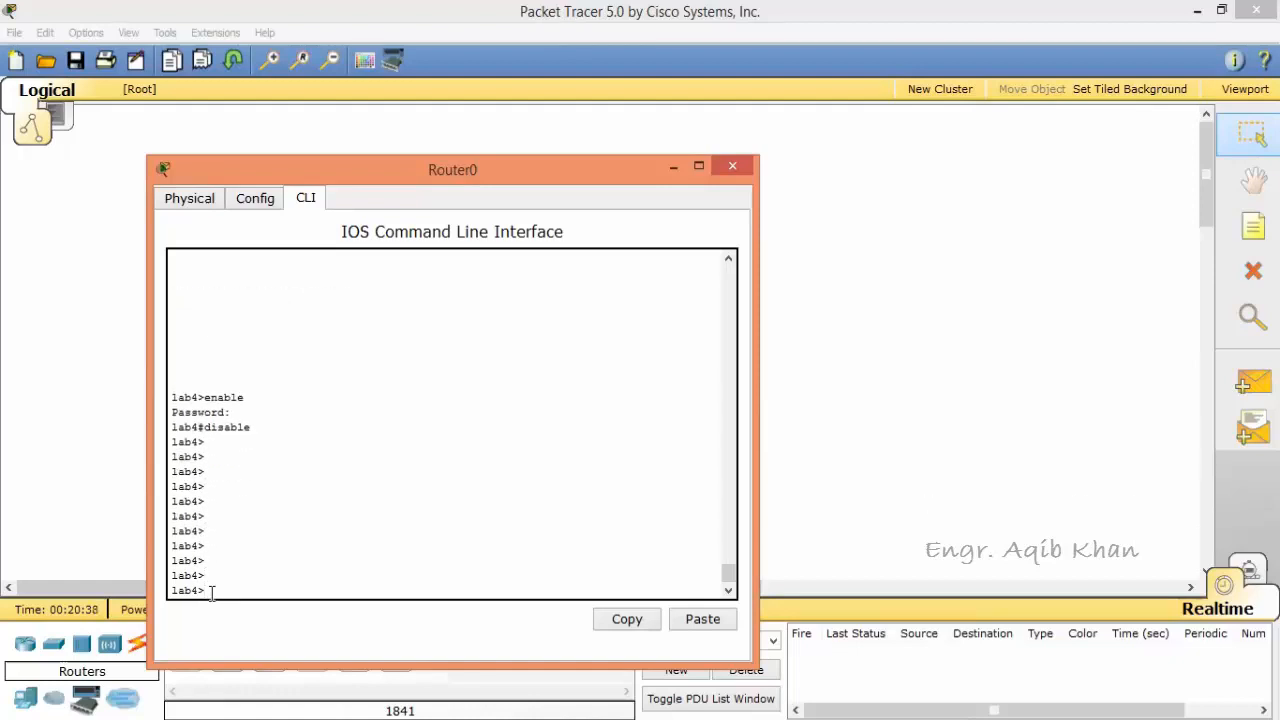
Step: Re-enter privileged mode from the user prompt with enable, supplying the enable password
type("enable")
key("Return")
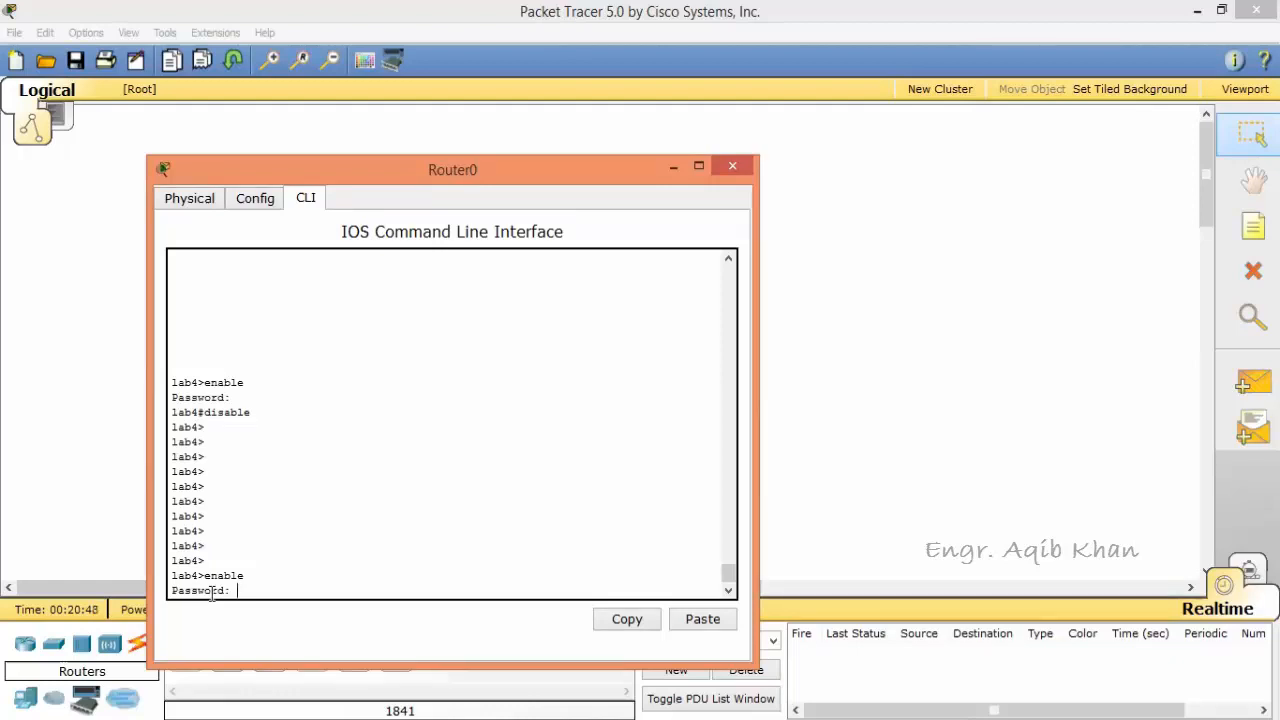
key("Return")
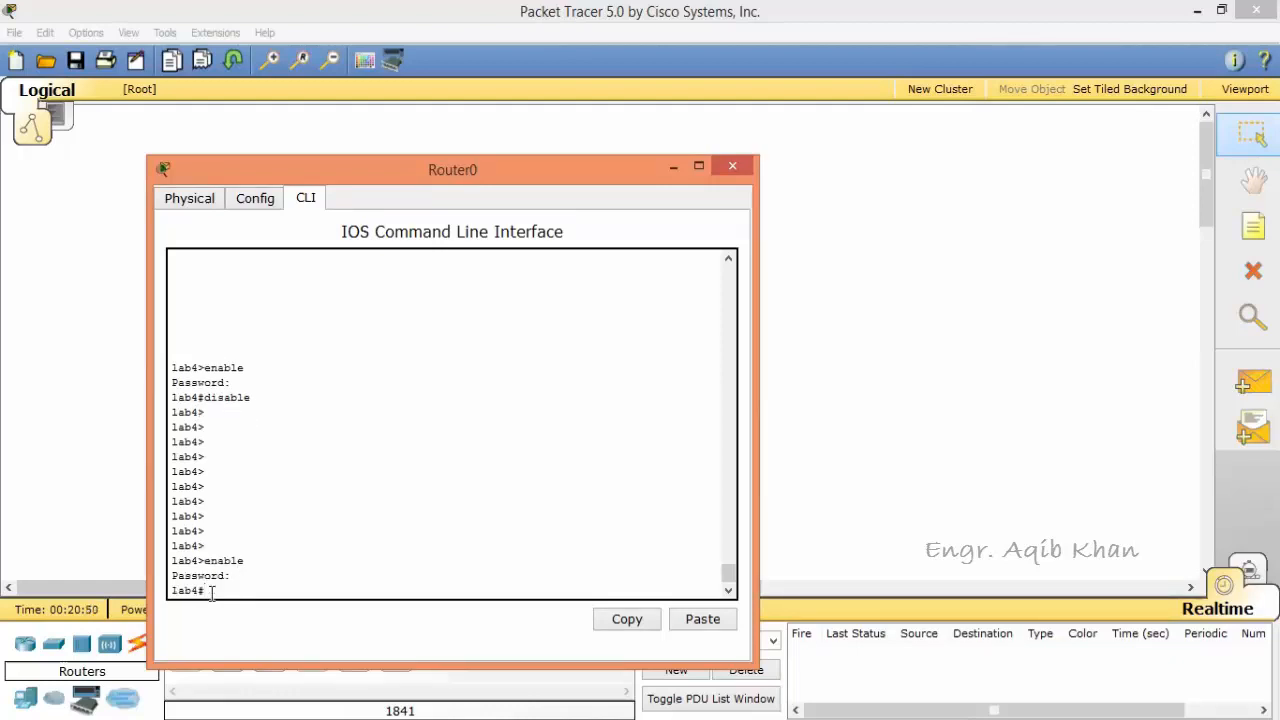